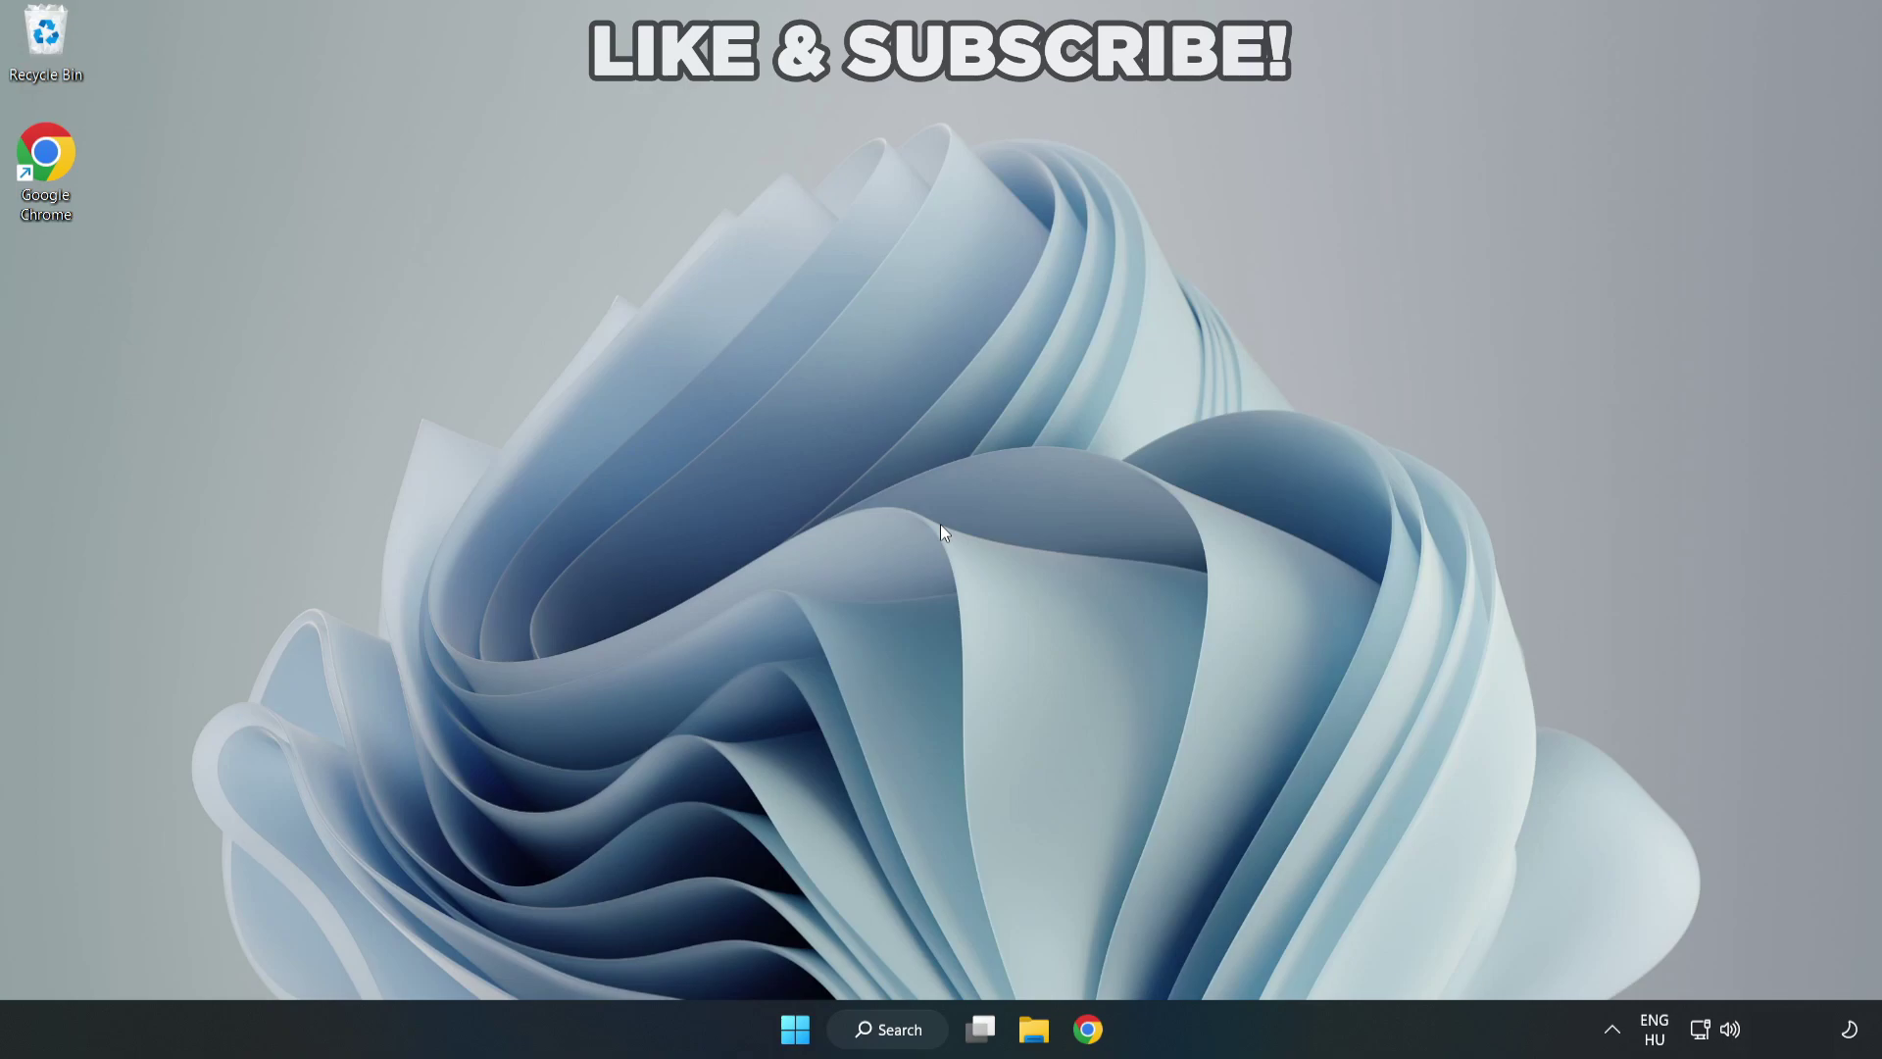
Search for 'device manager' in Windows Search and launch the Device Manager result
left_click(900, 1038)
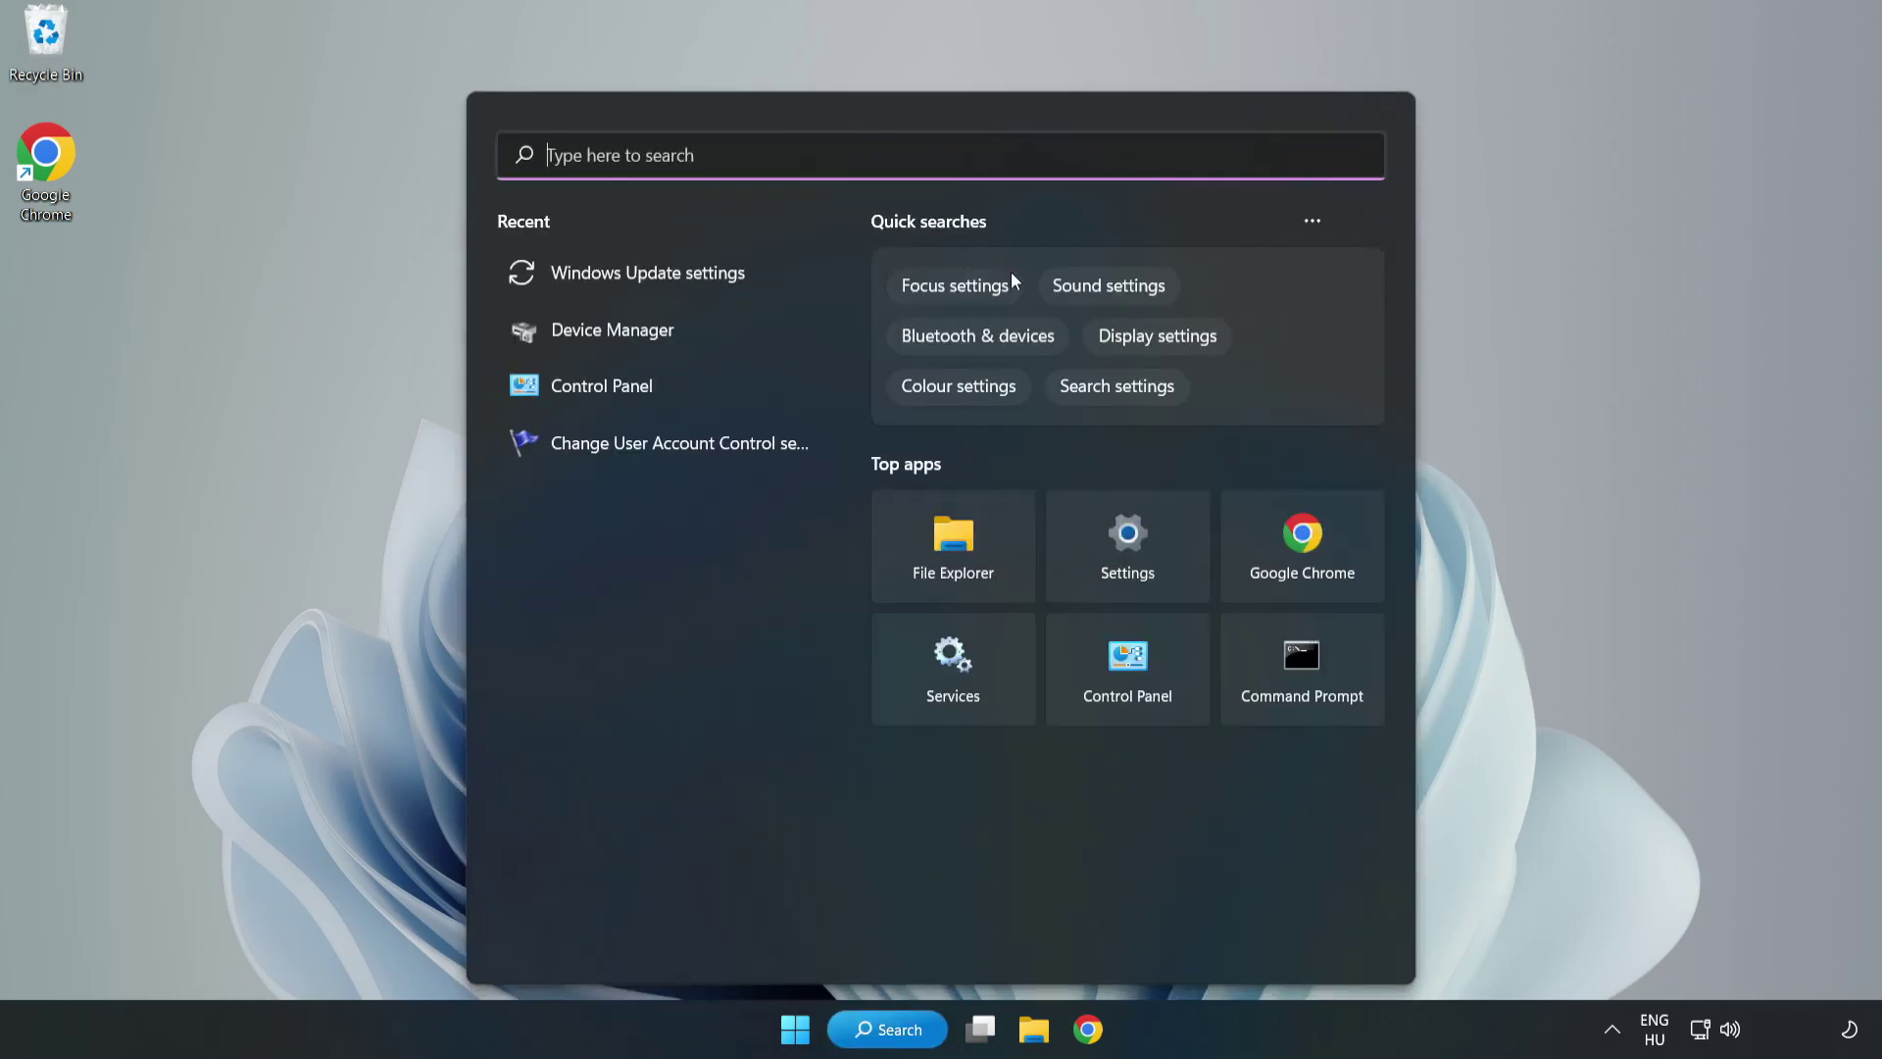
type("device m")
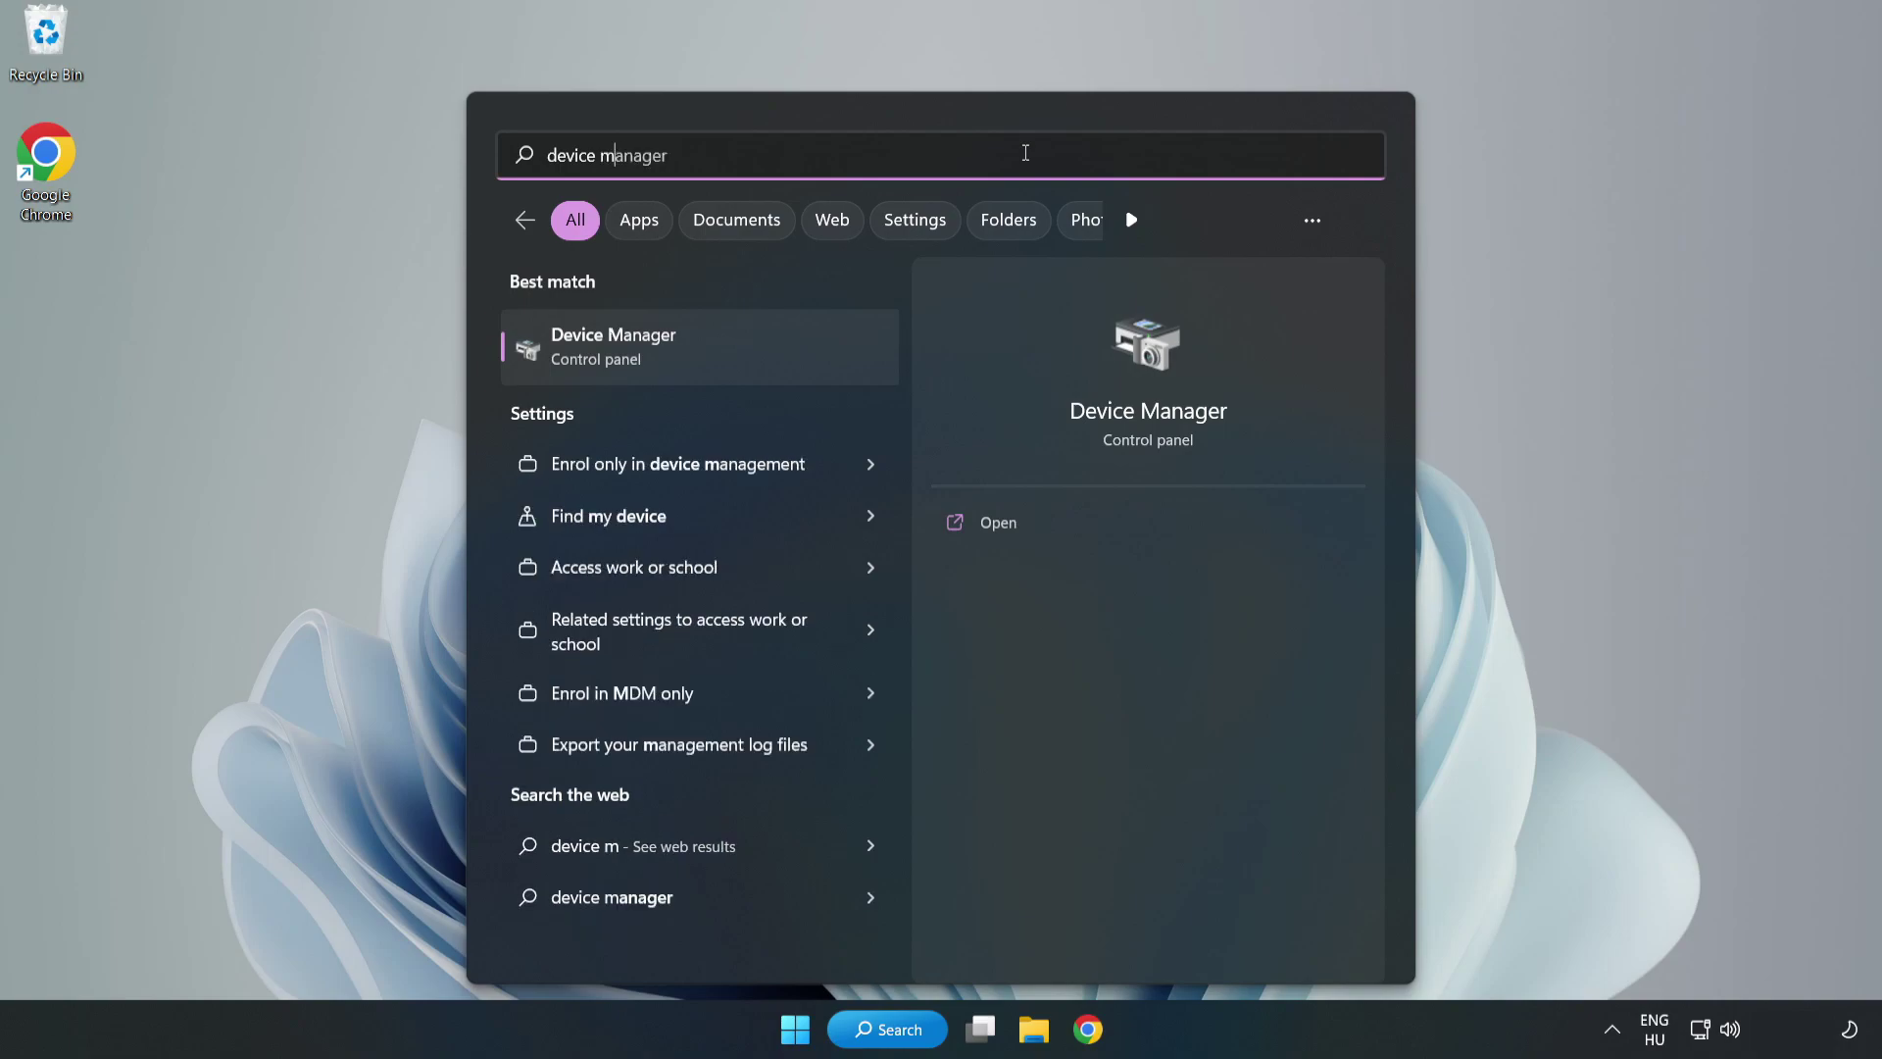
type("anager")
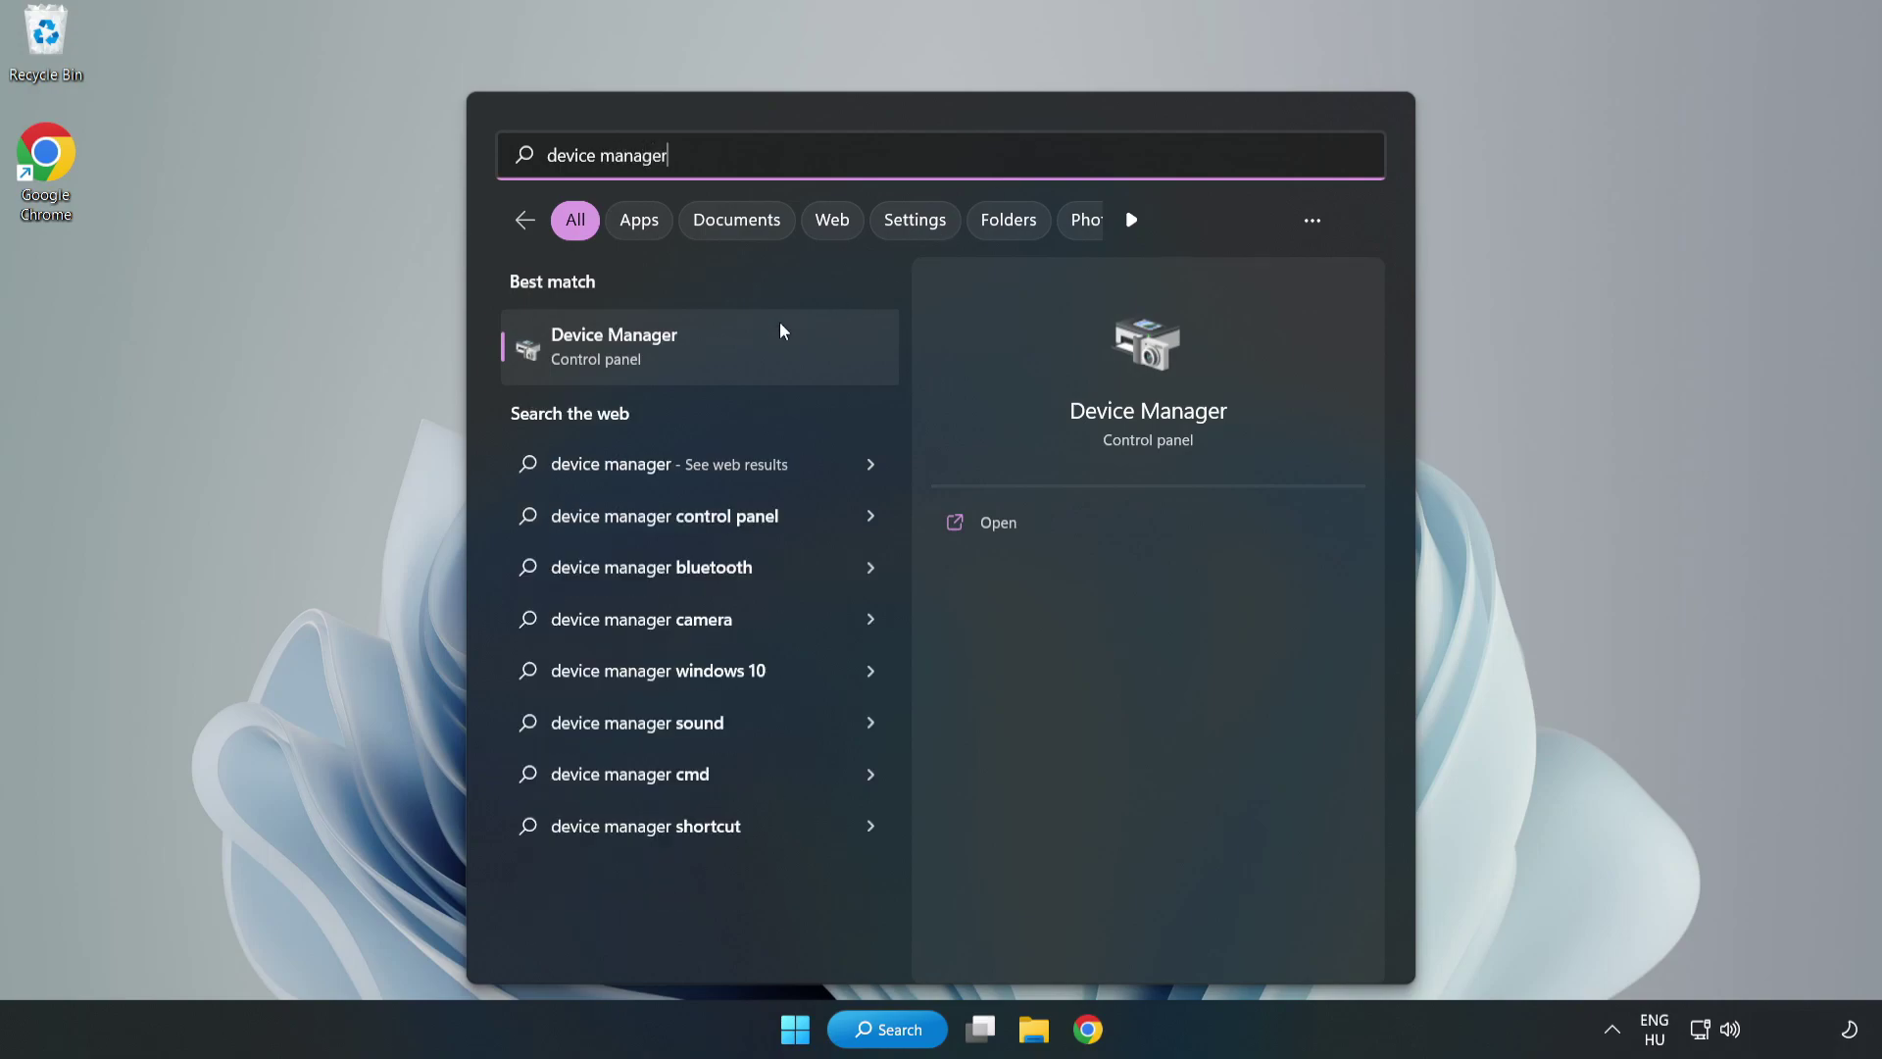
left_click(702, 364)
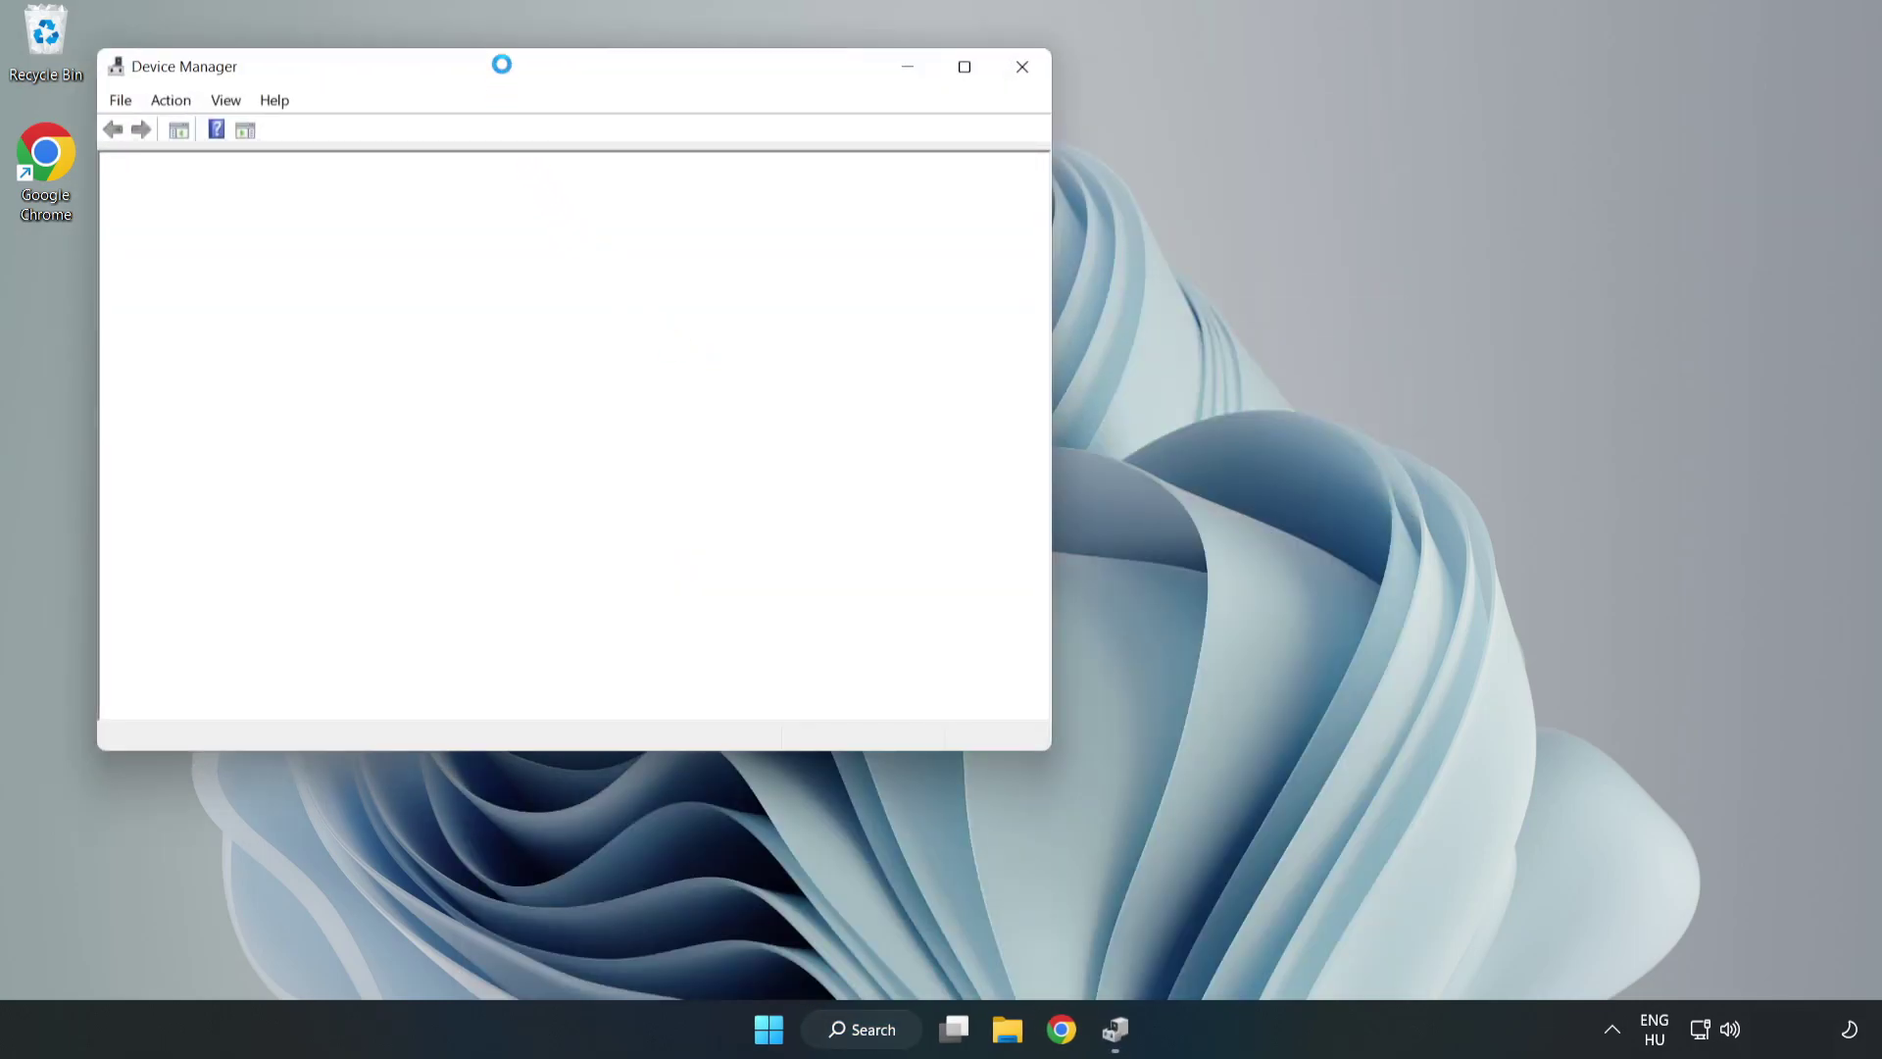
Center Device Manager, expand Display adapters and open the VMware SVGA 3D adapter's context menu
left_click_drag(501, 65, 840, 170)
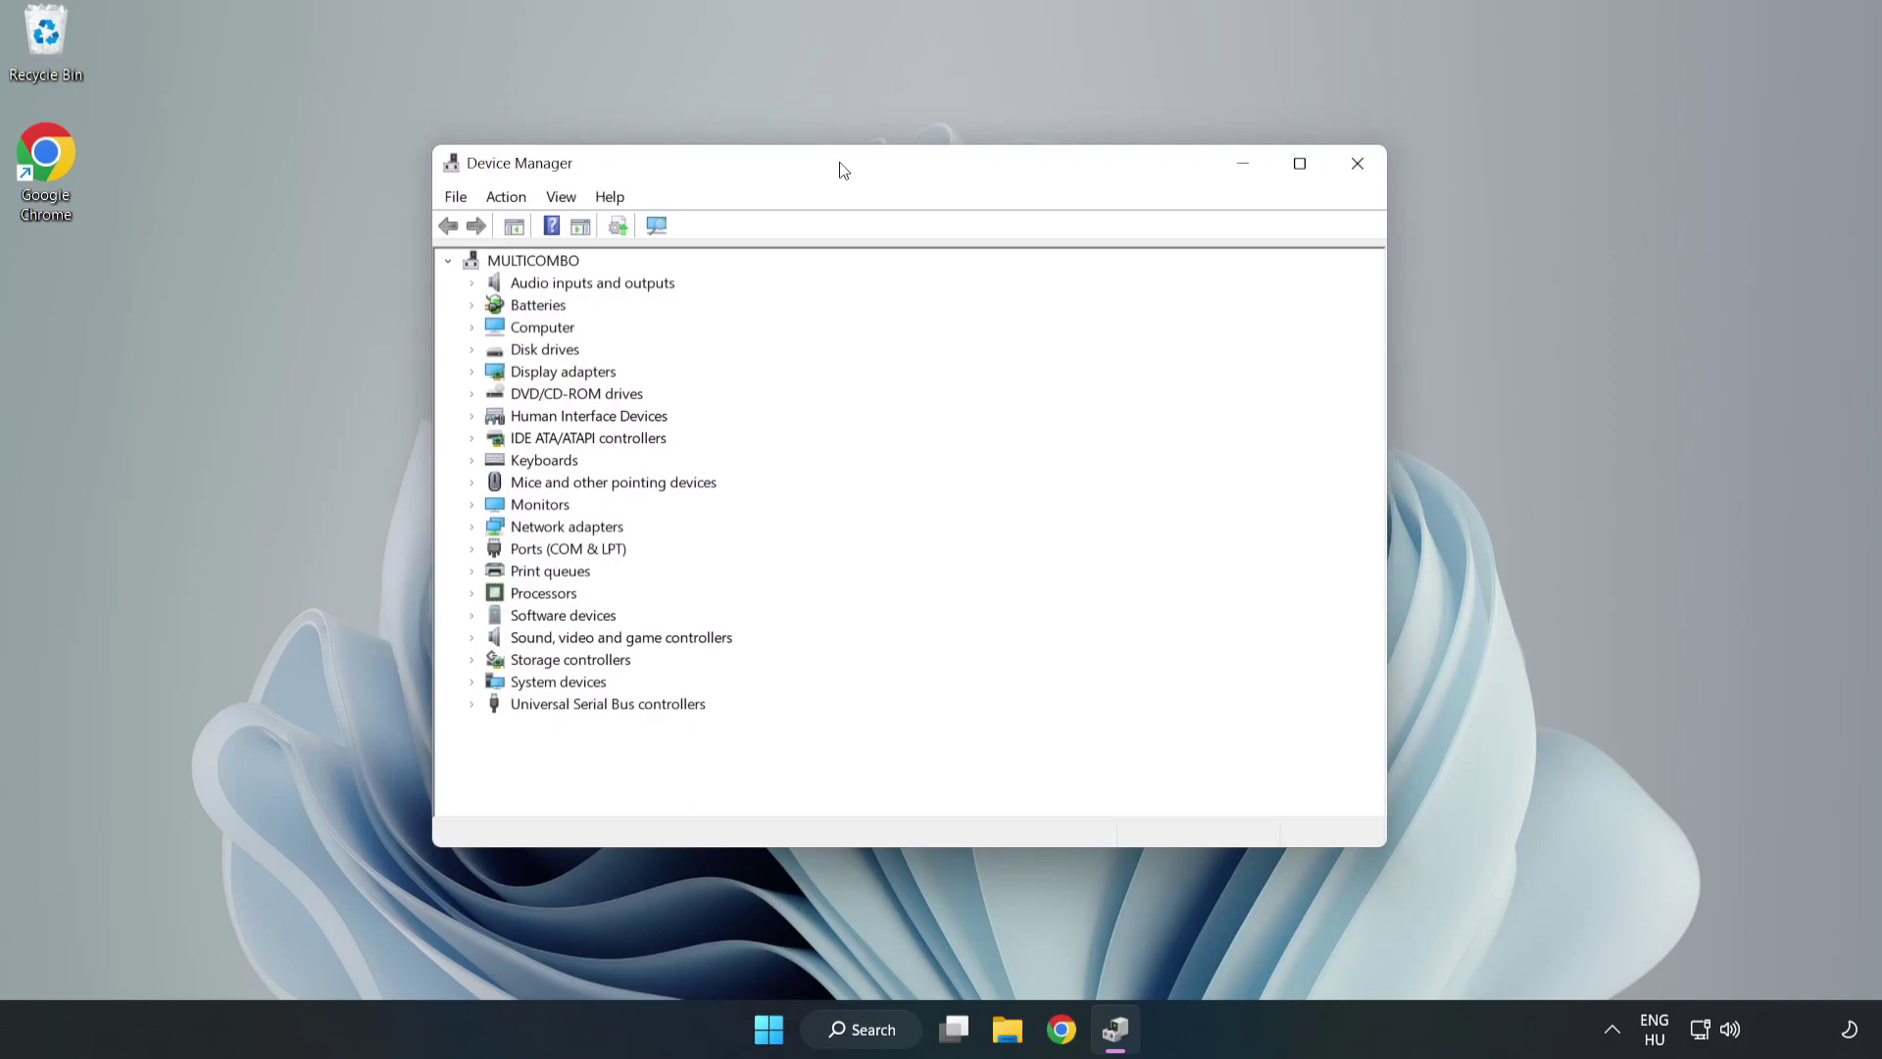
left_click(502, 375)
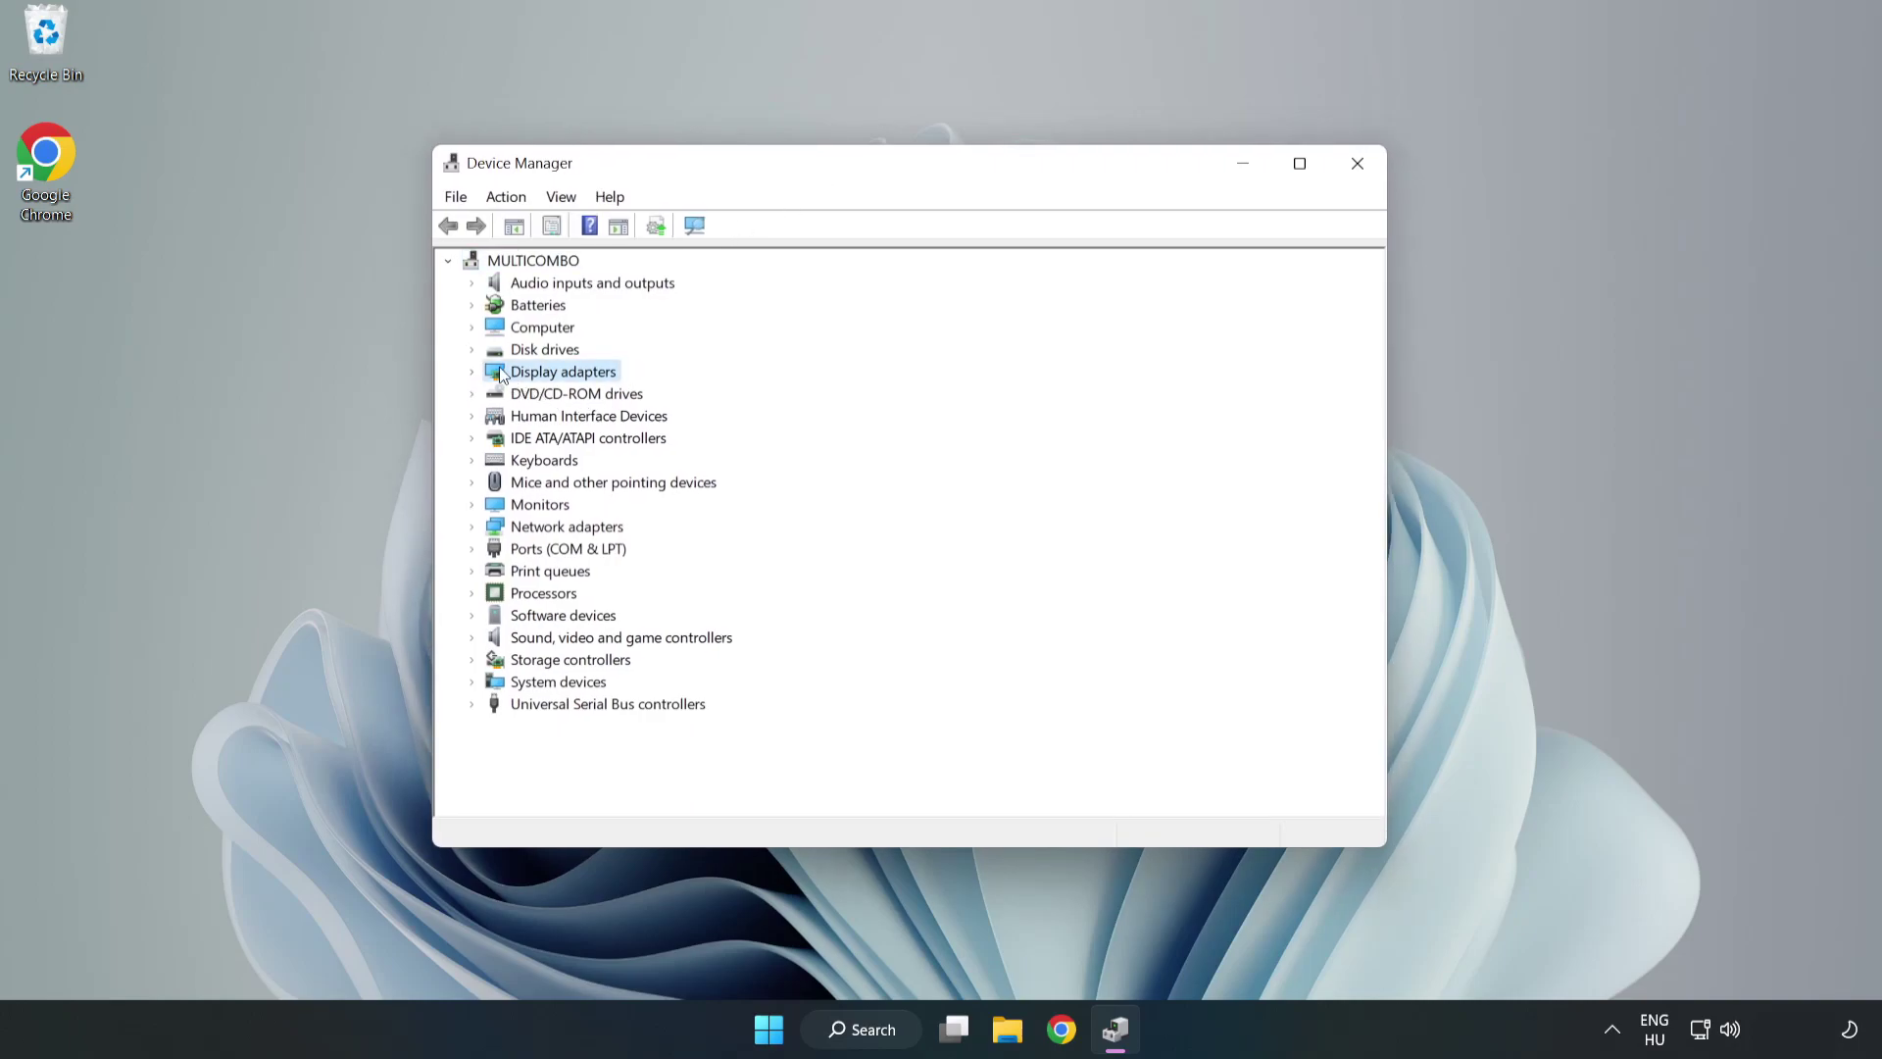
left_click(473, 374)
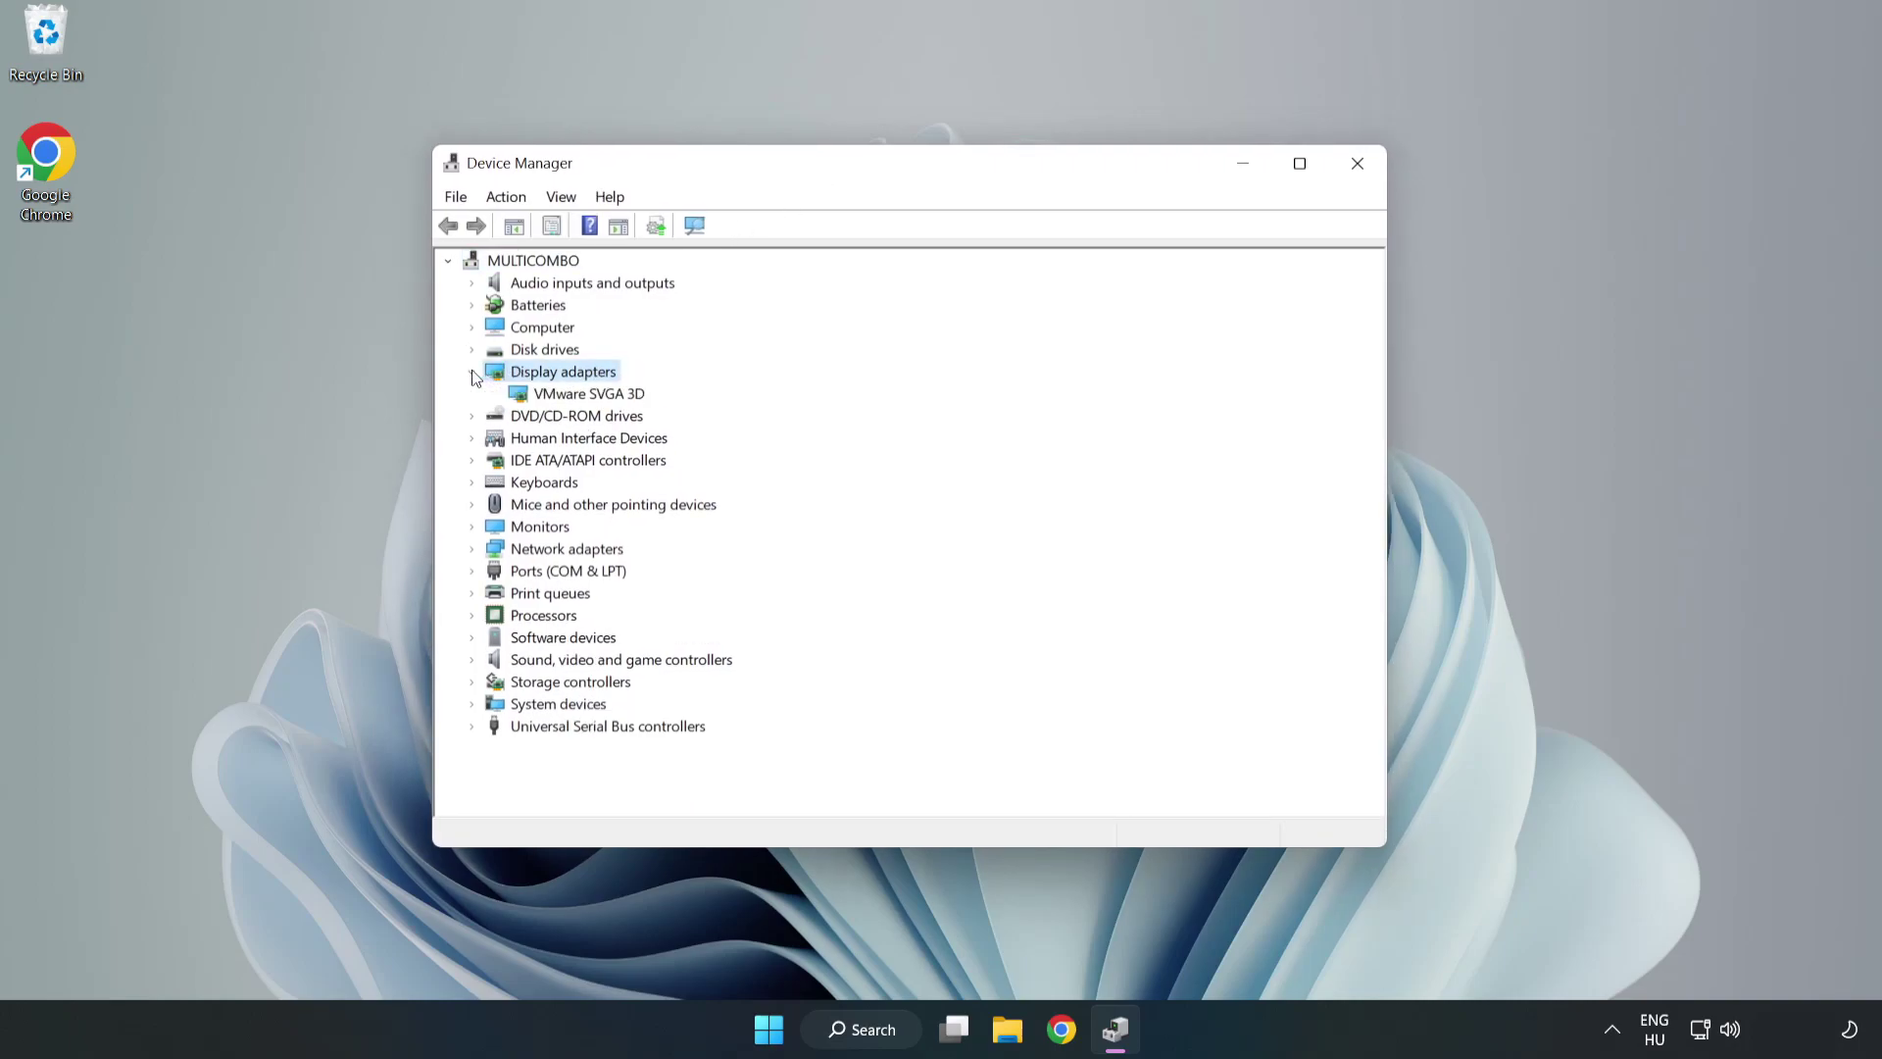
left_click(526, 397)
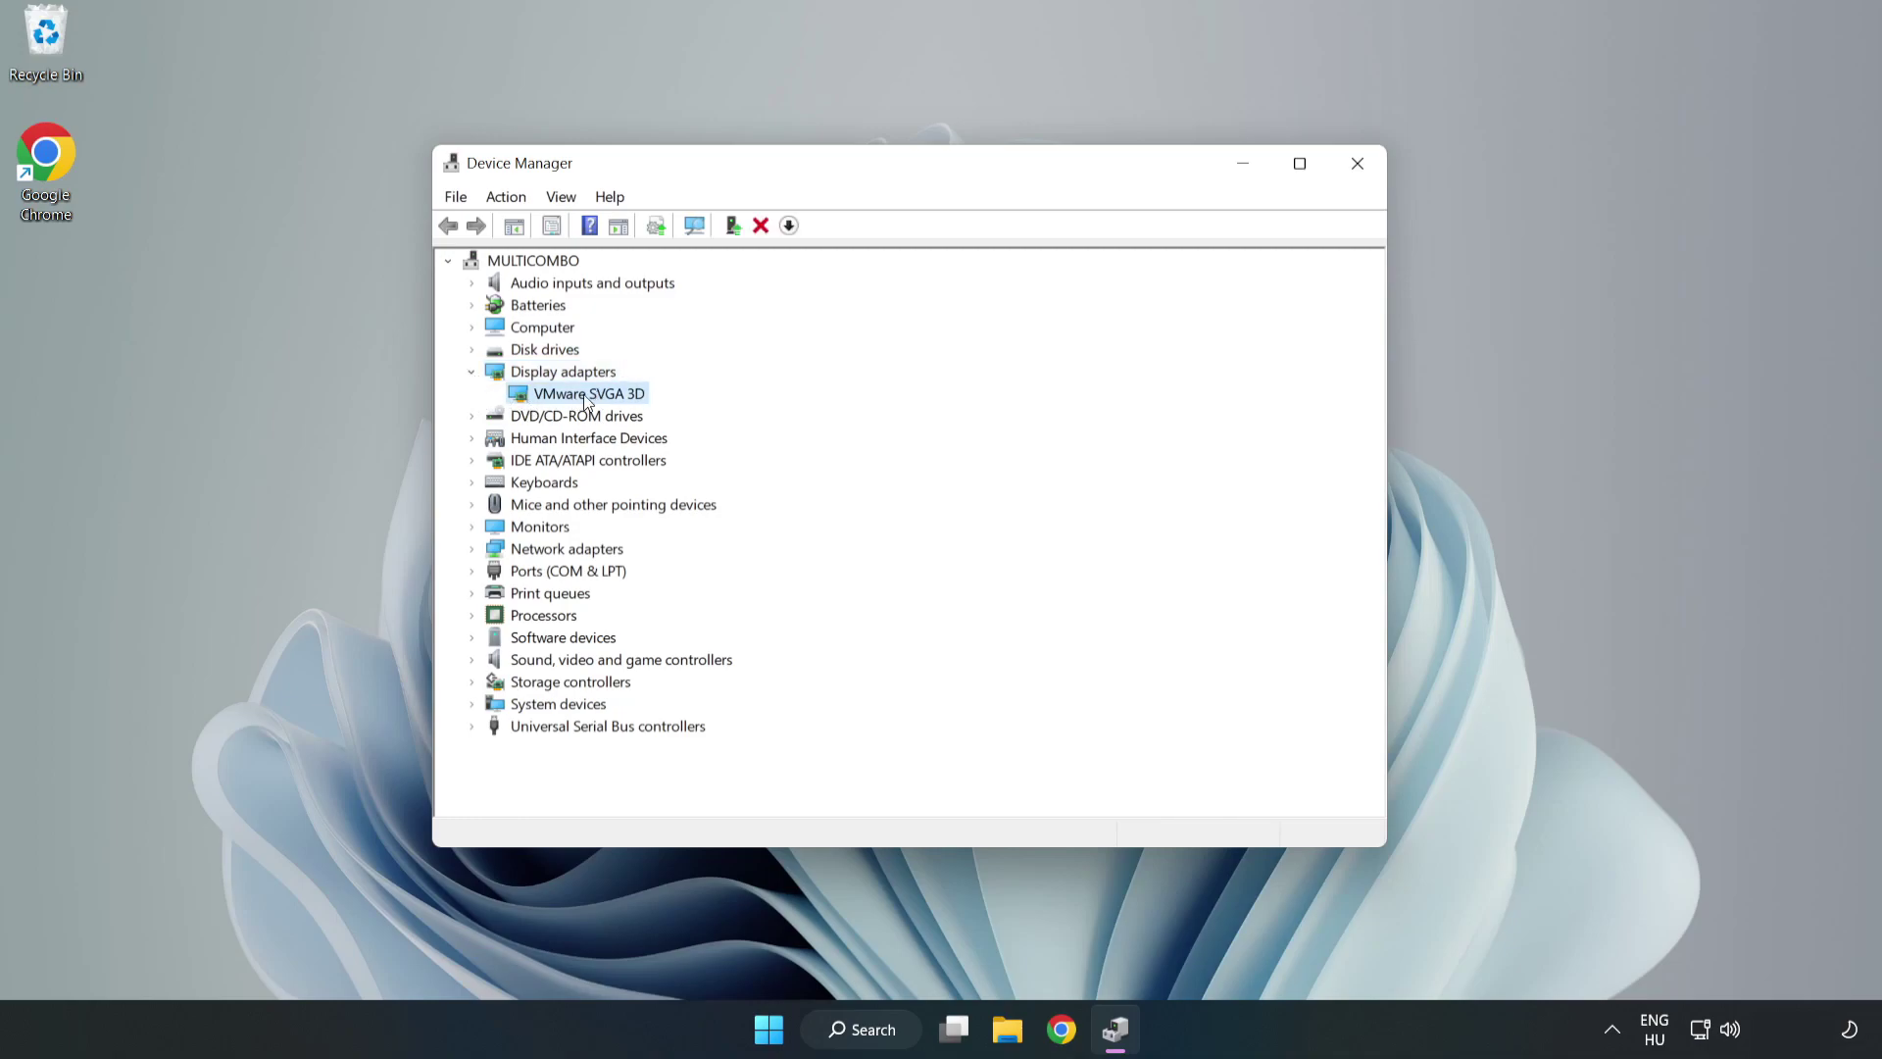
right_click(585, 400)
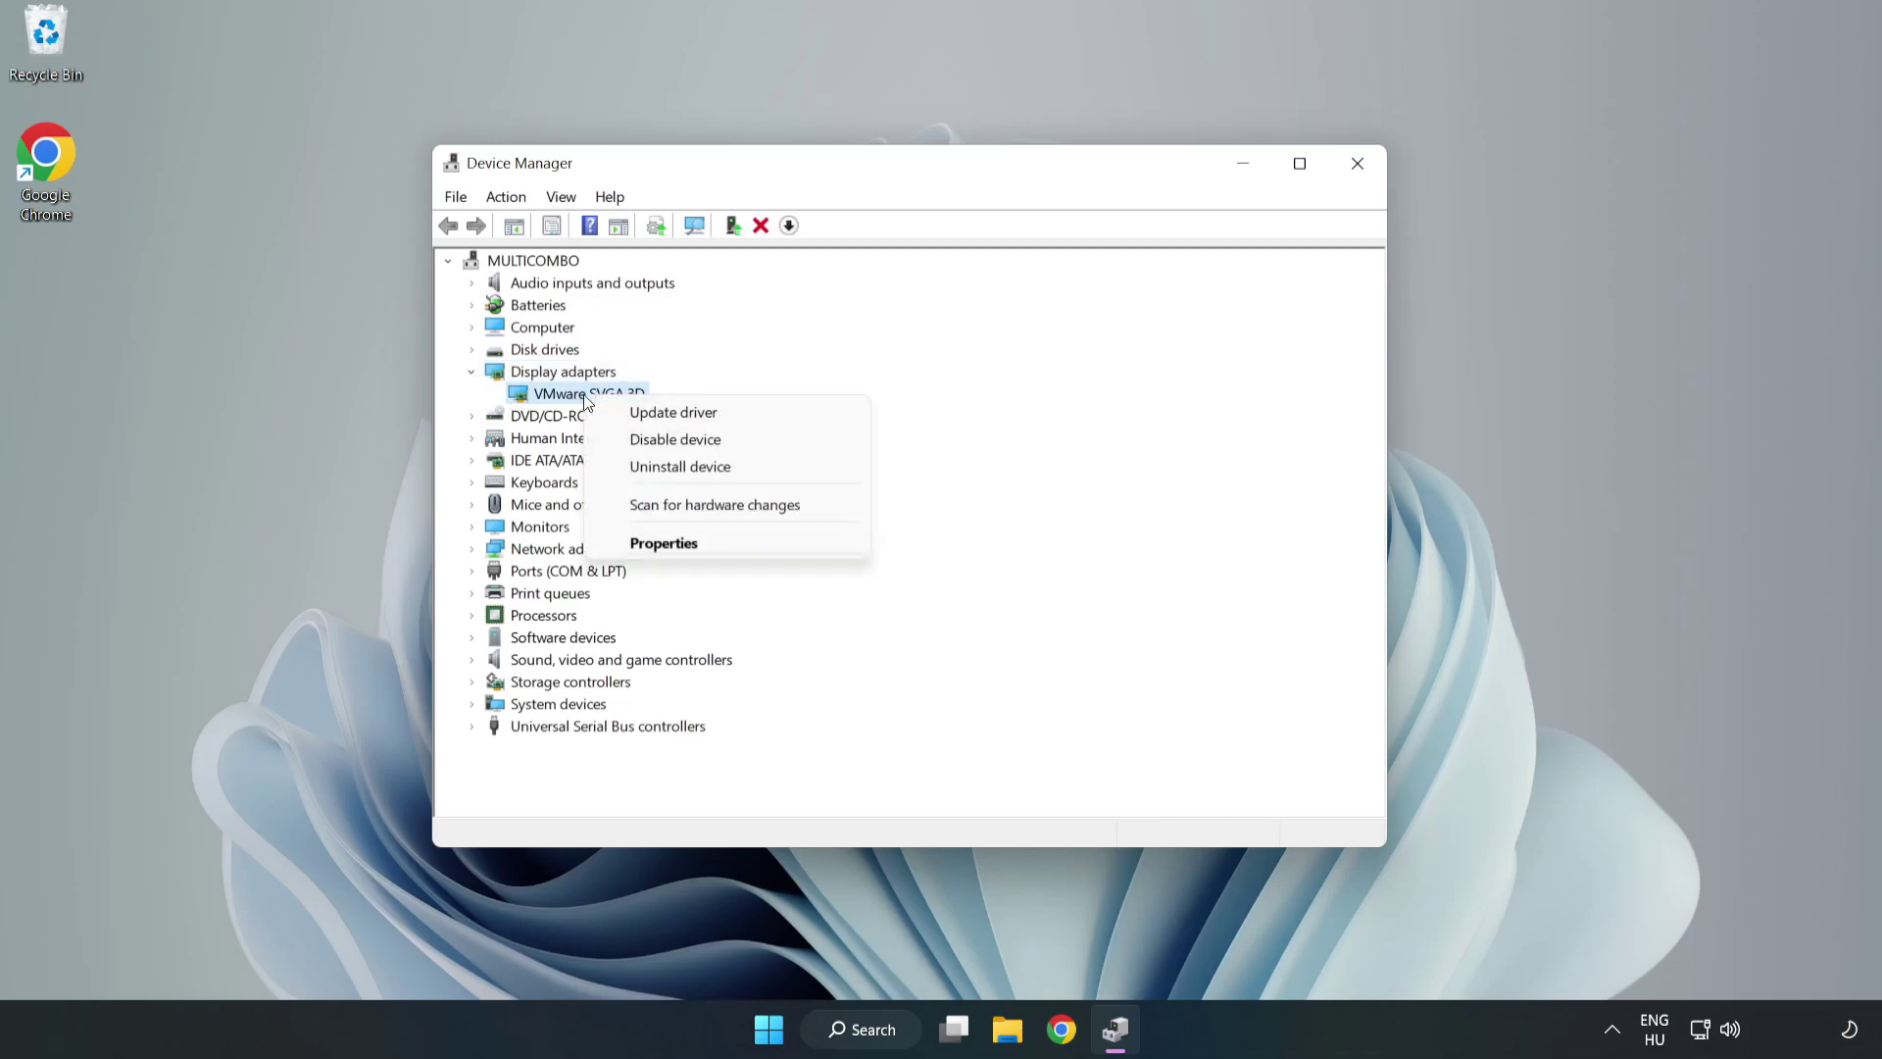
Search automatically for a newer VMware SVGA 3D driver, then close the wizard and Device Manager
left_click(730, 419)
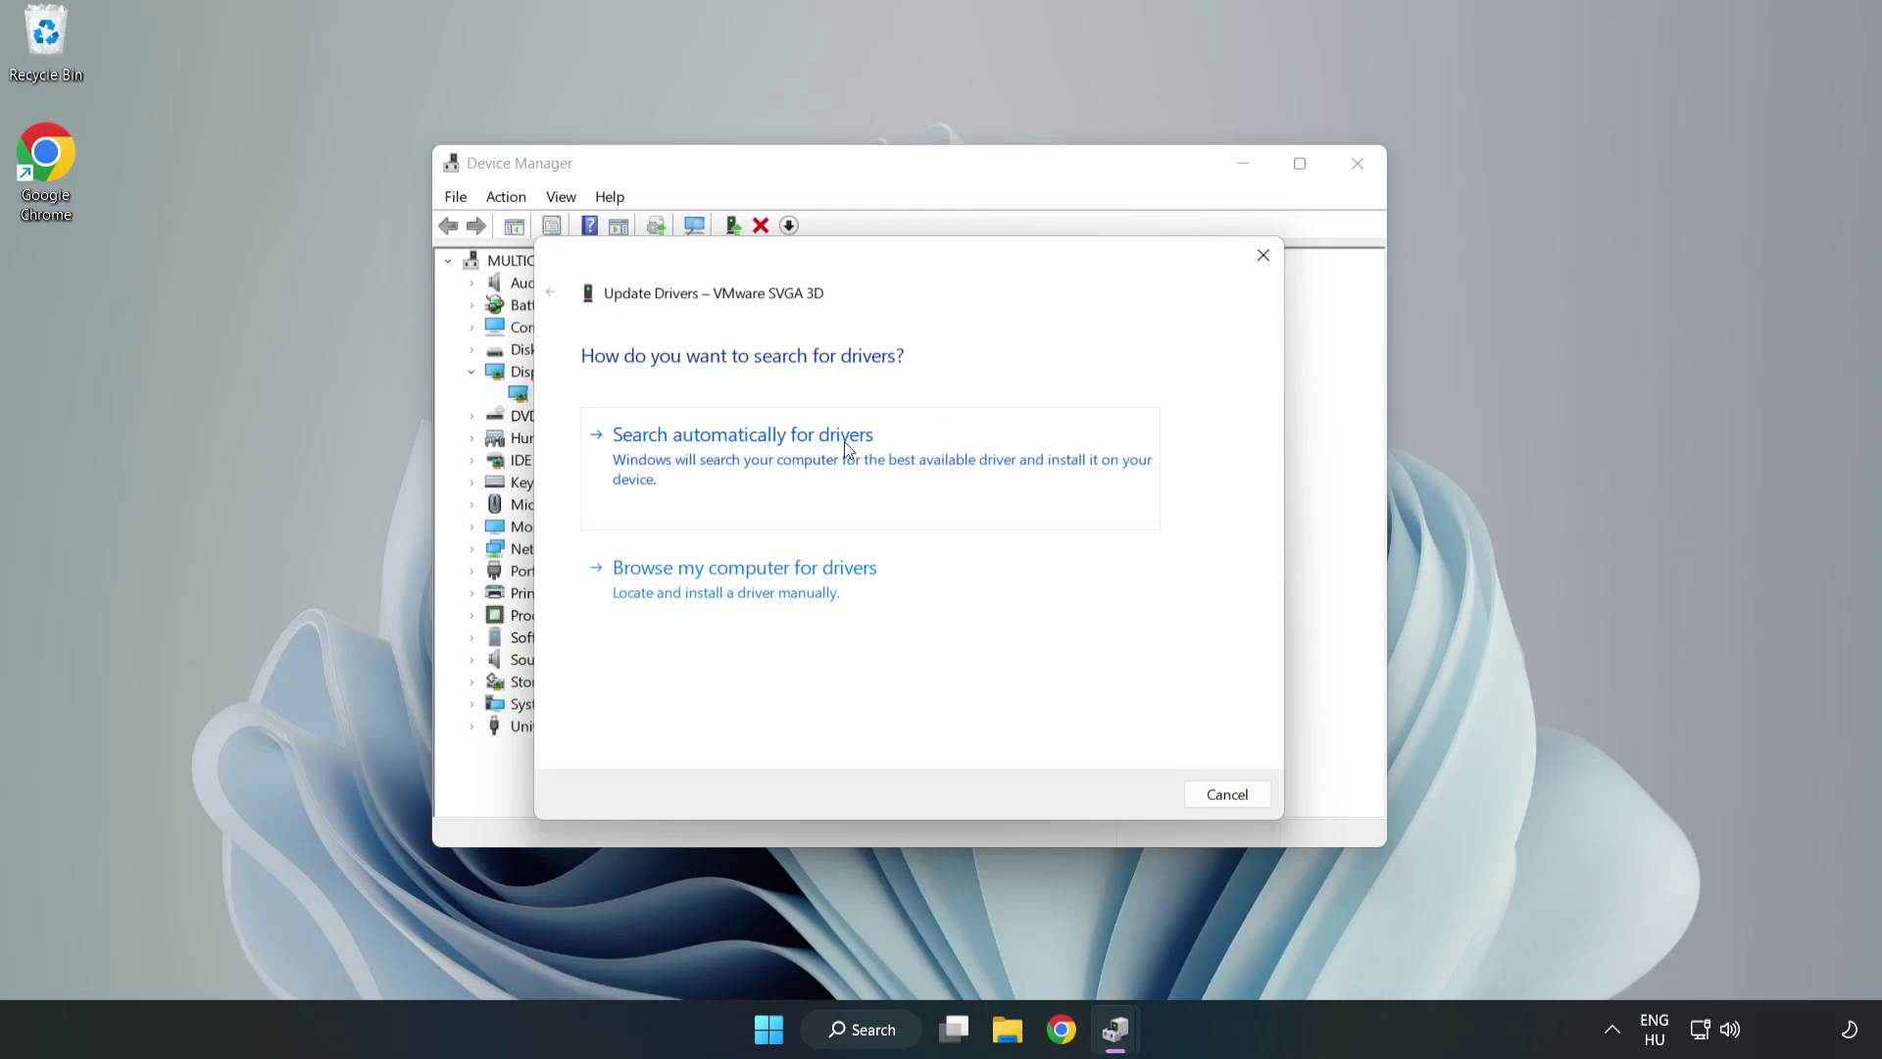
left_click(750, 459)
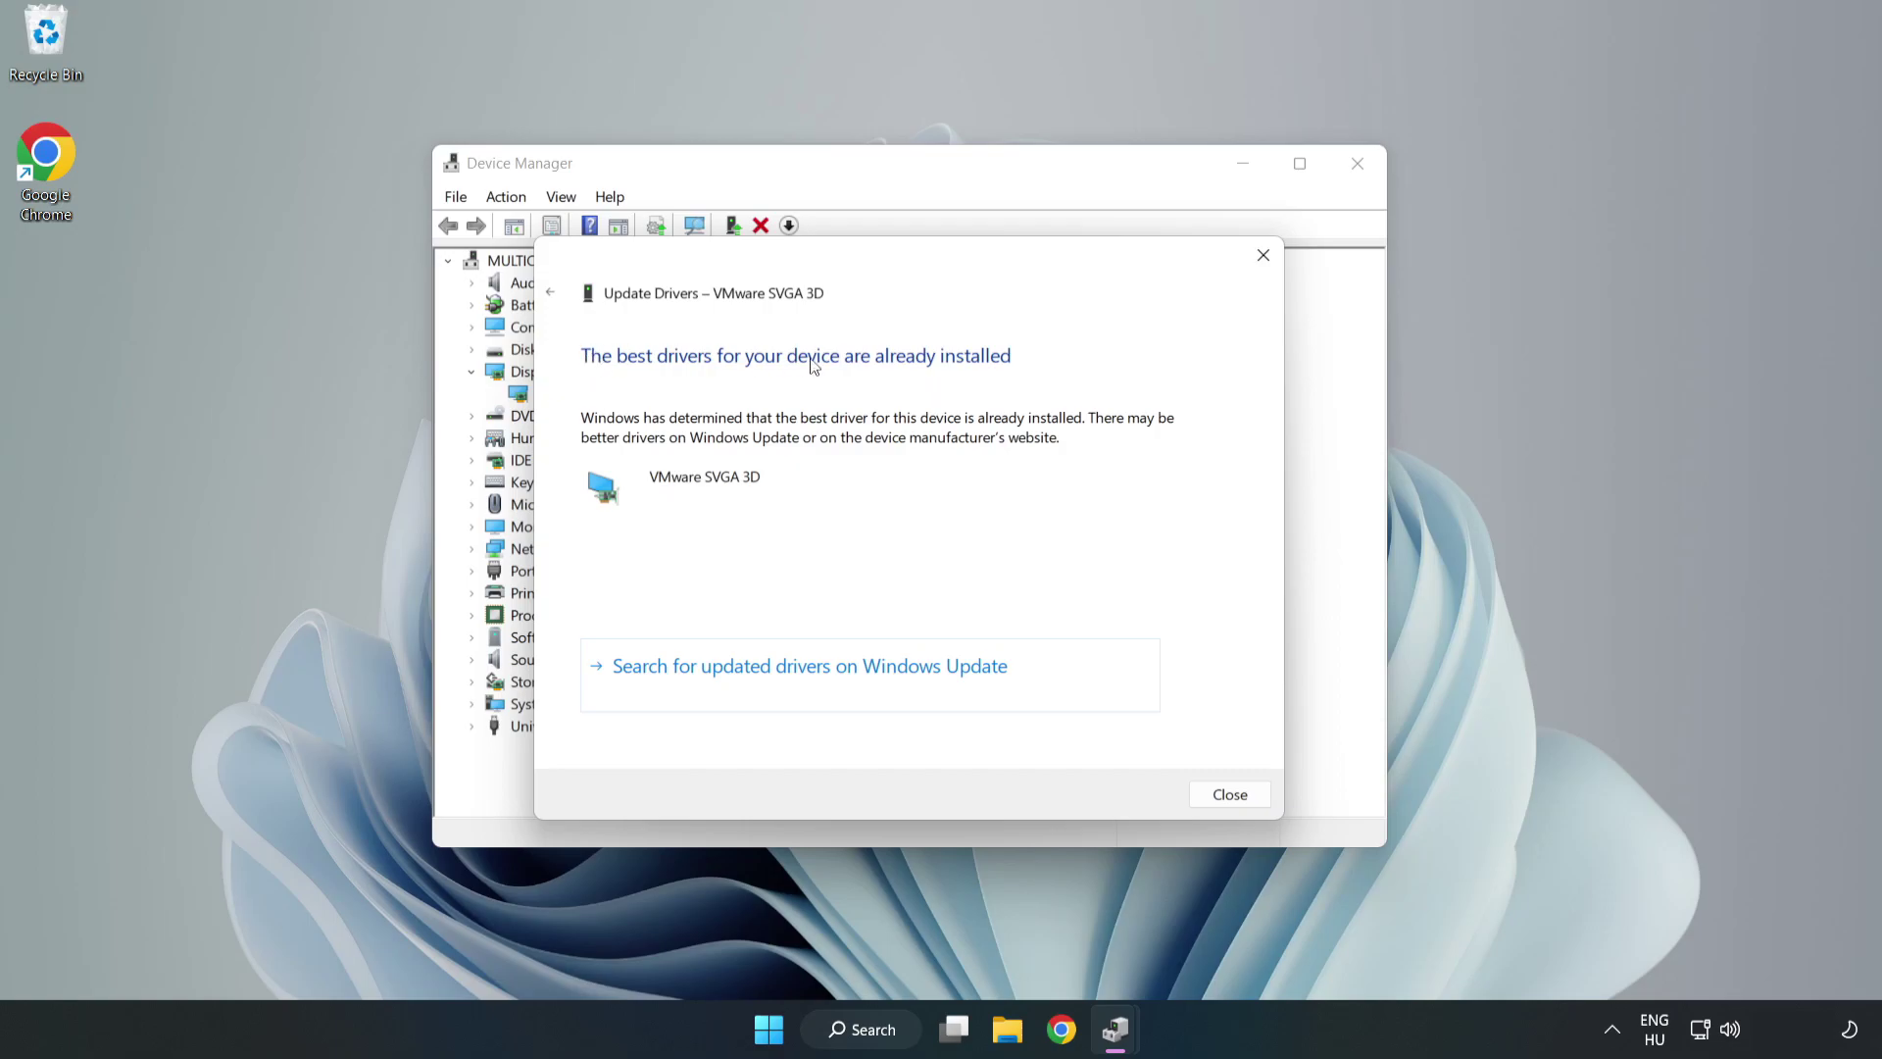
left_click(1230, 795)
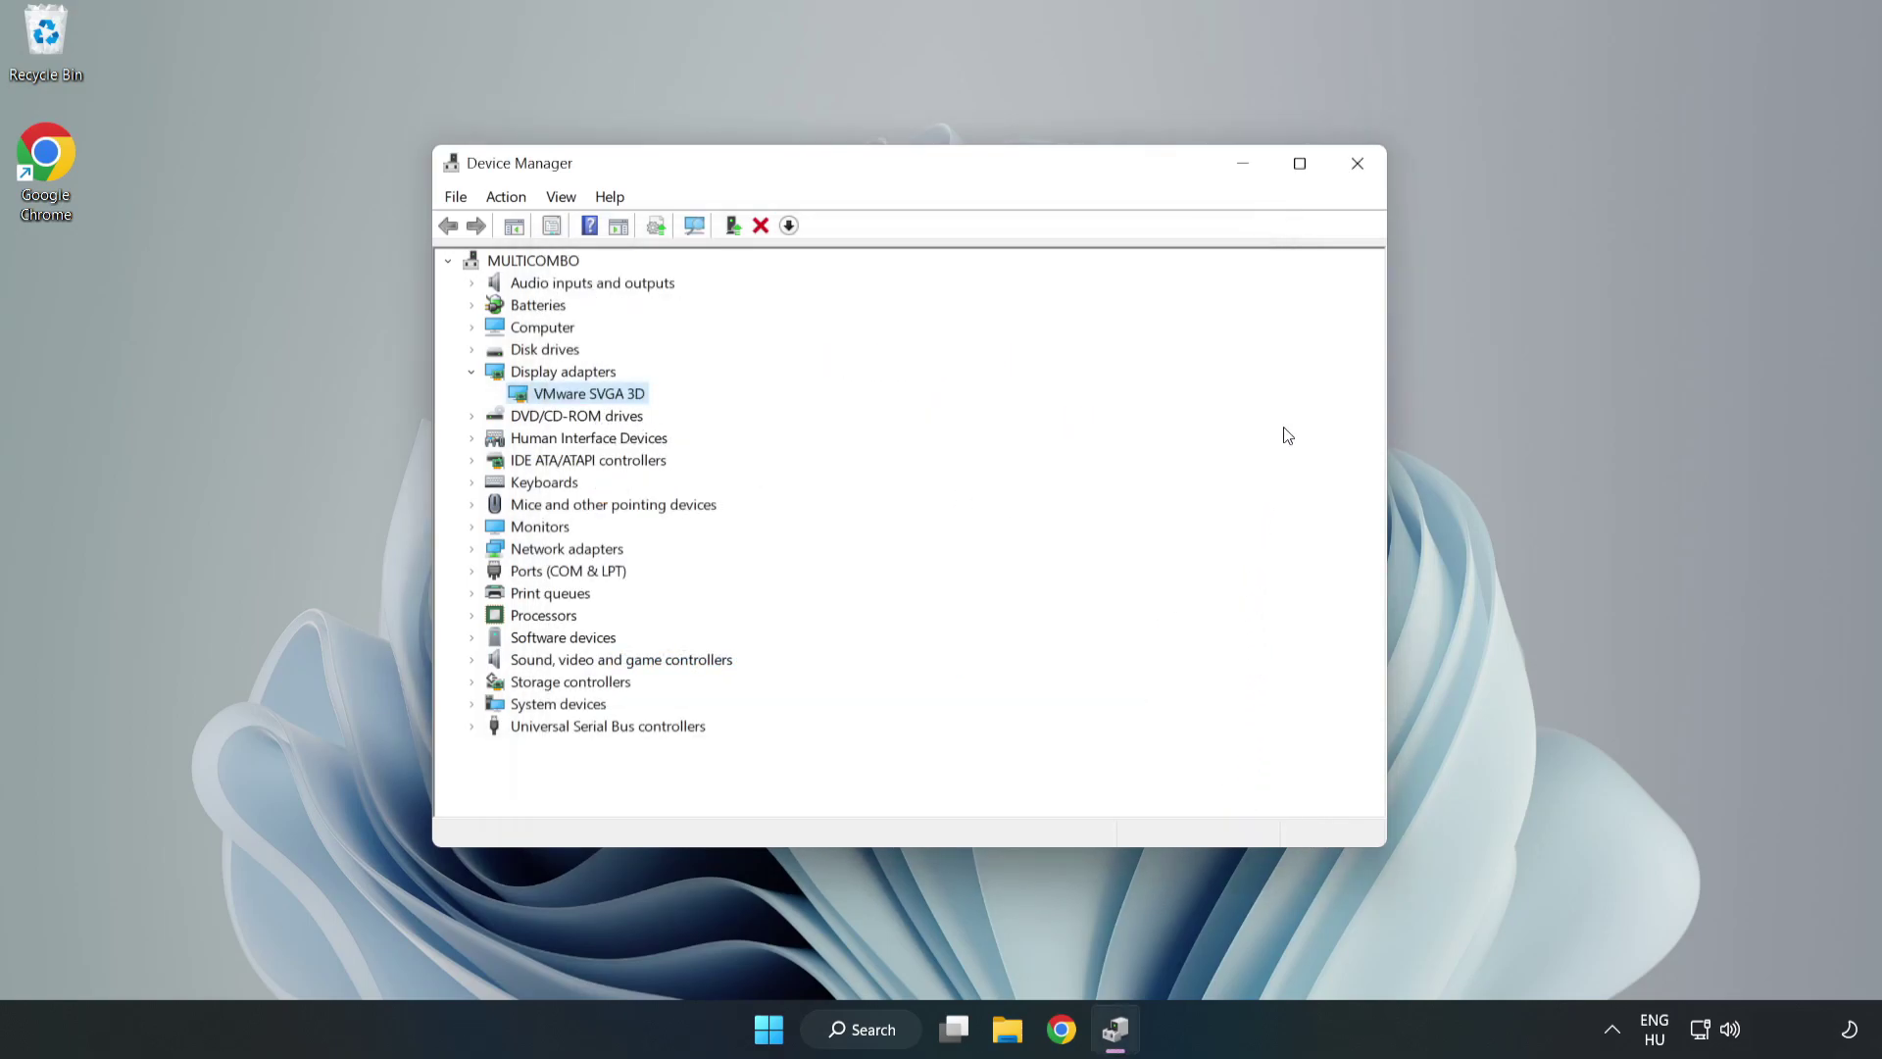
left_click(1359, 171)
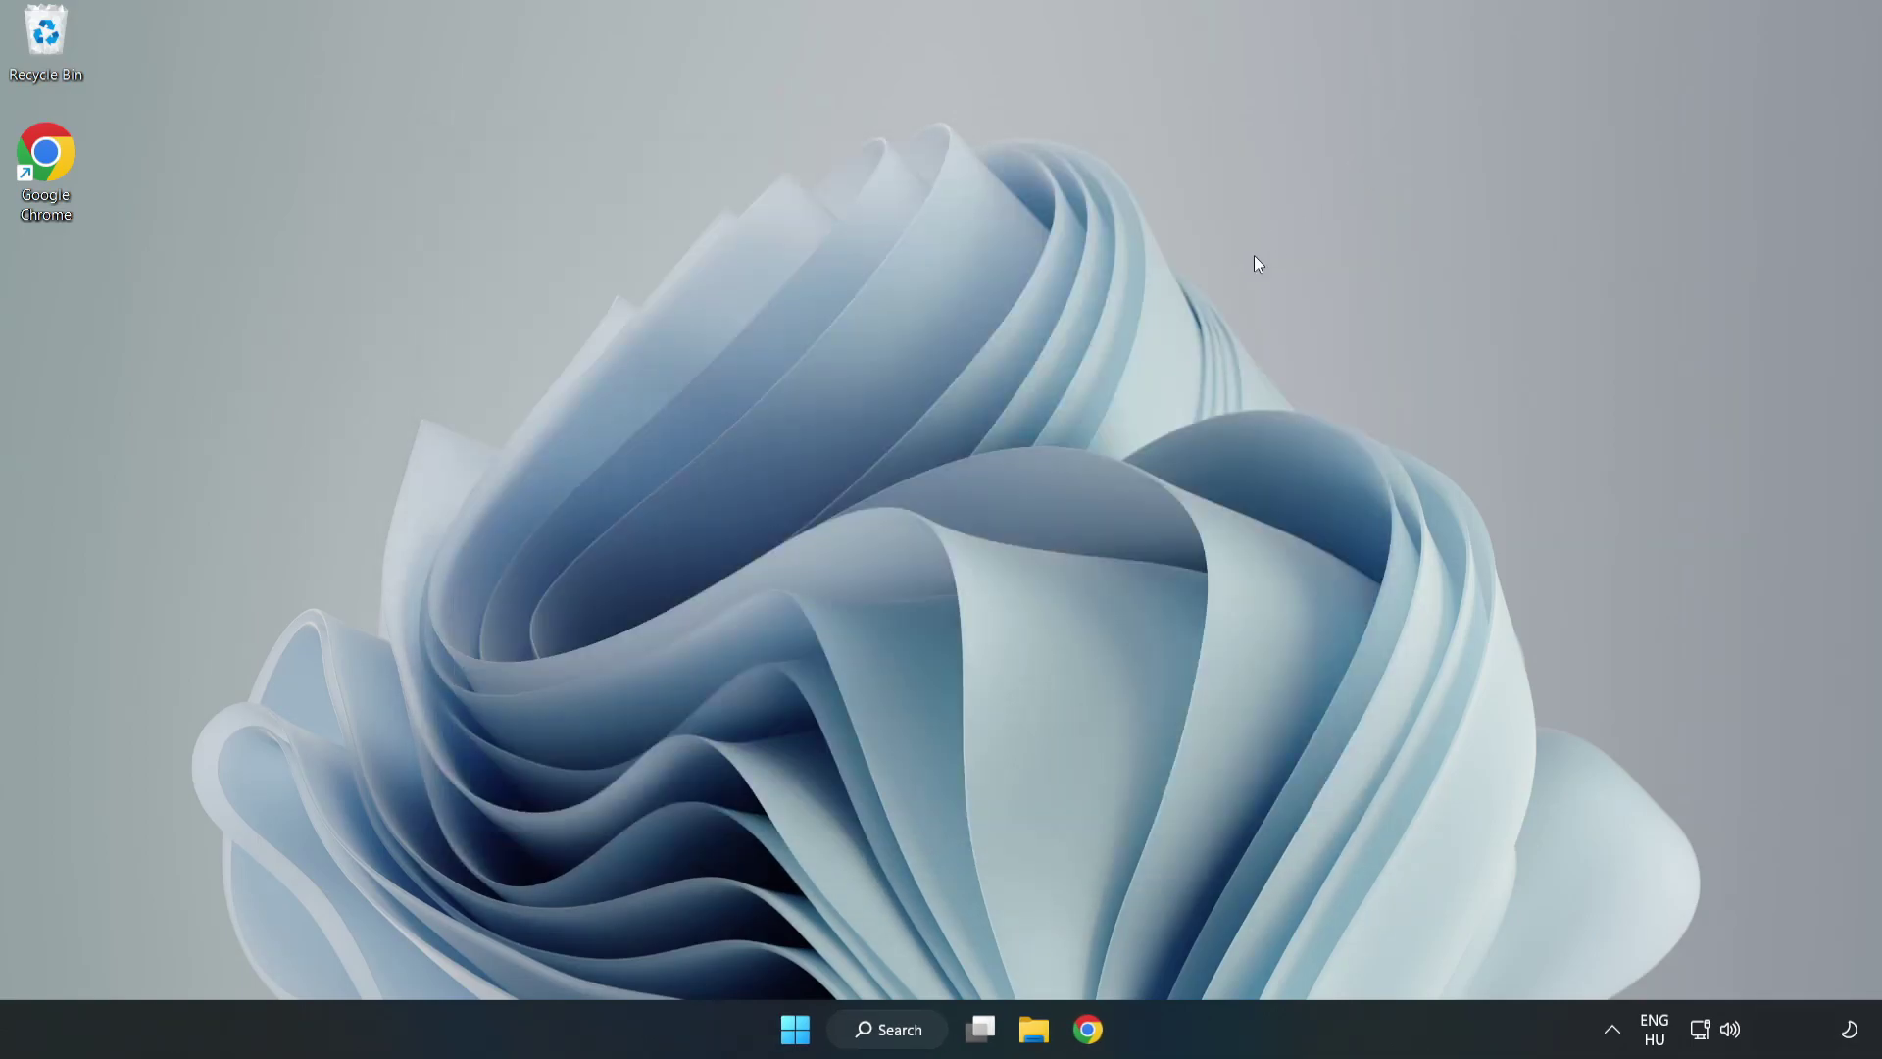
Search 'updates' in Windows Search and open the Windows Update settings page
left_click(887, 1029)
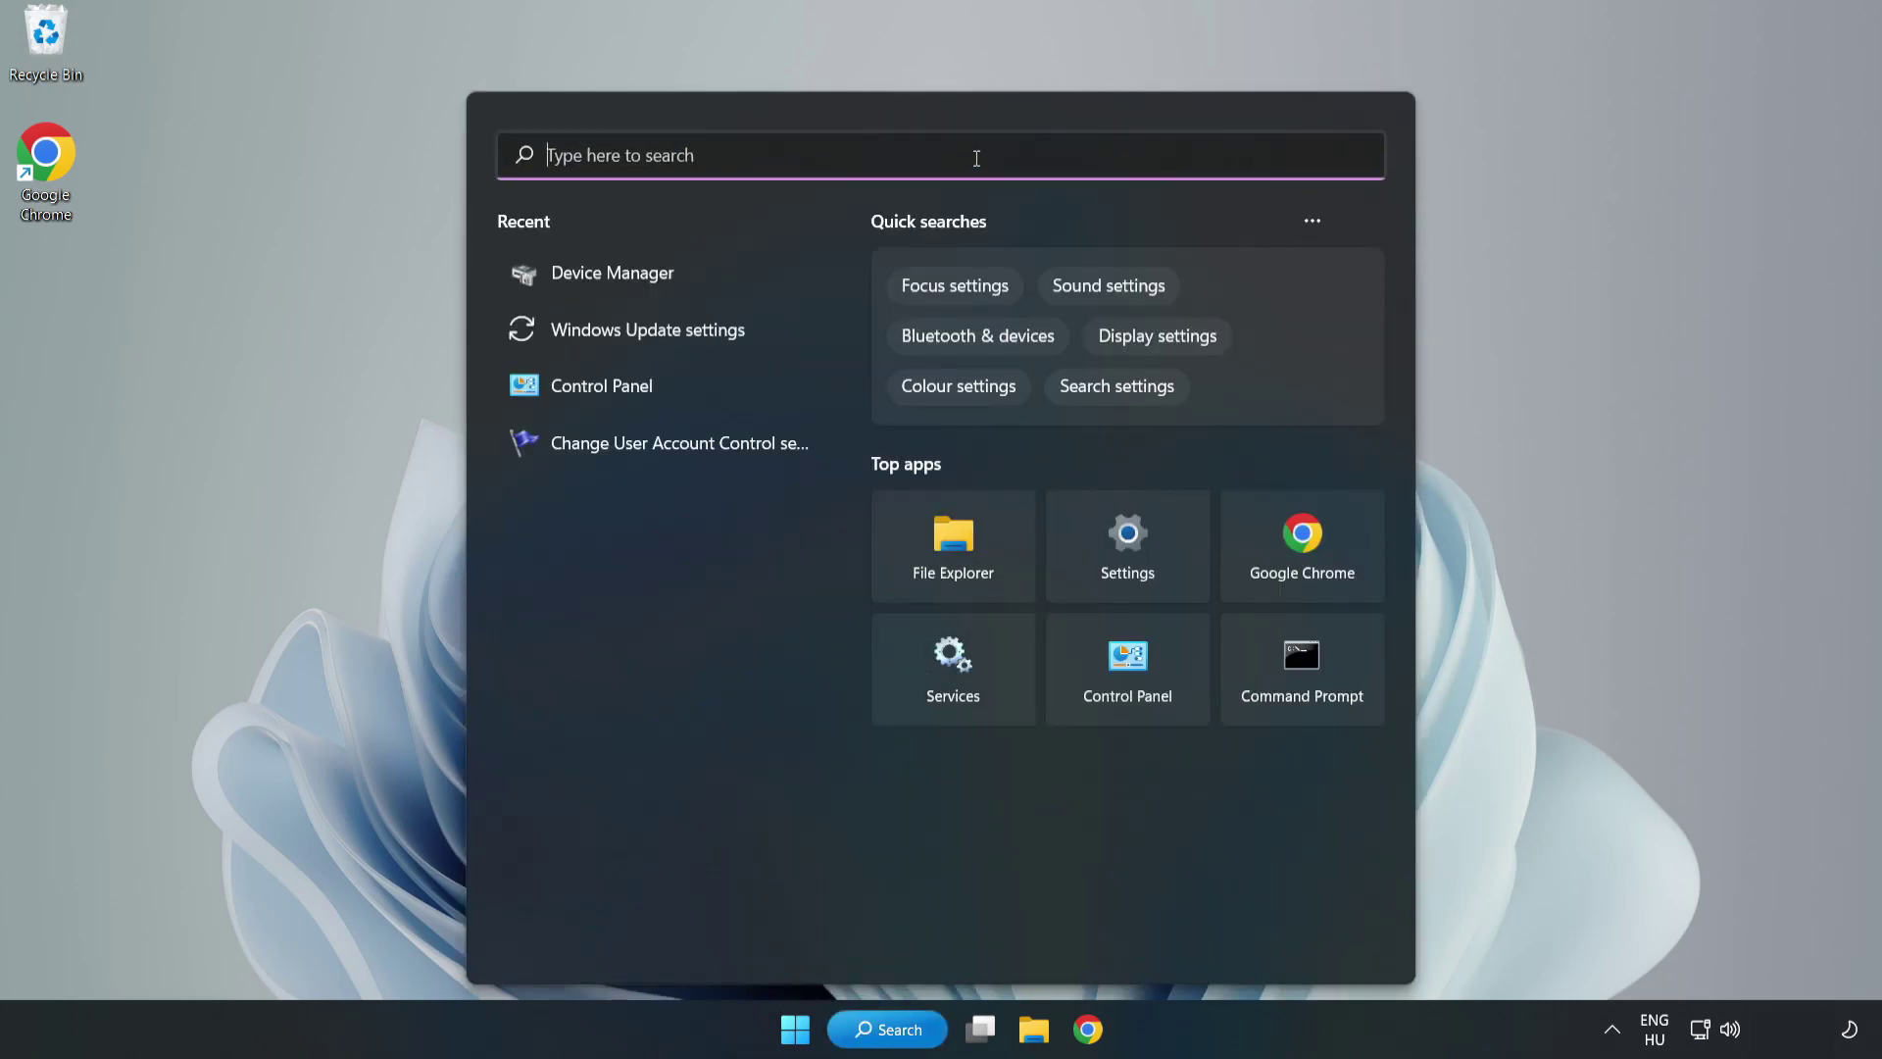
type("updates")
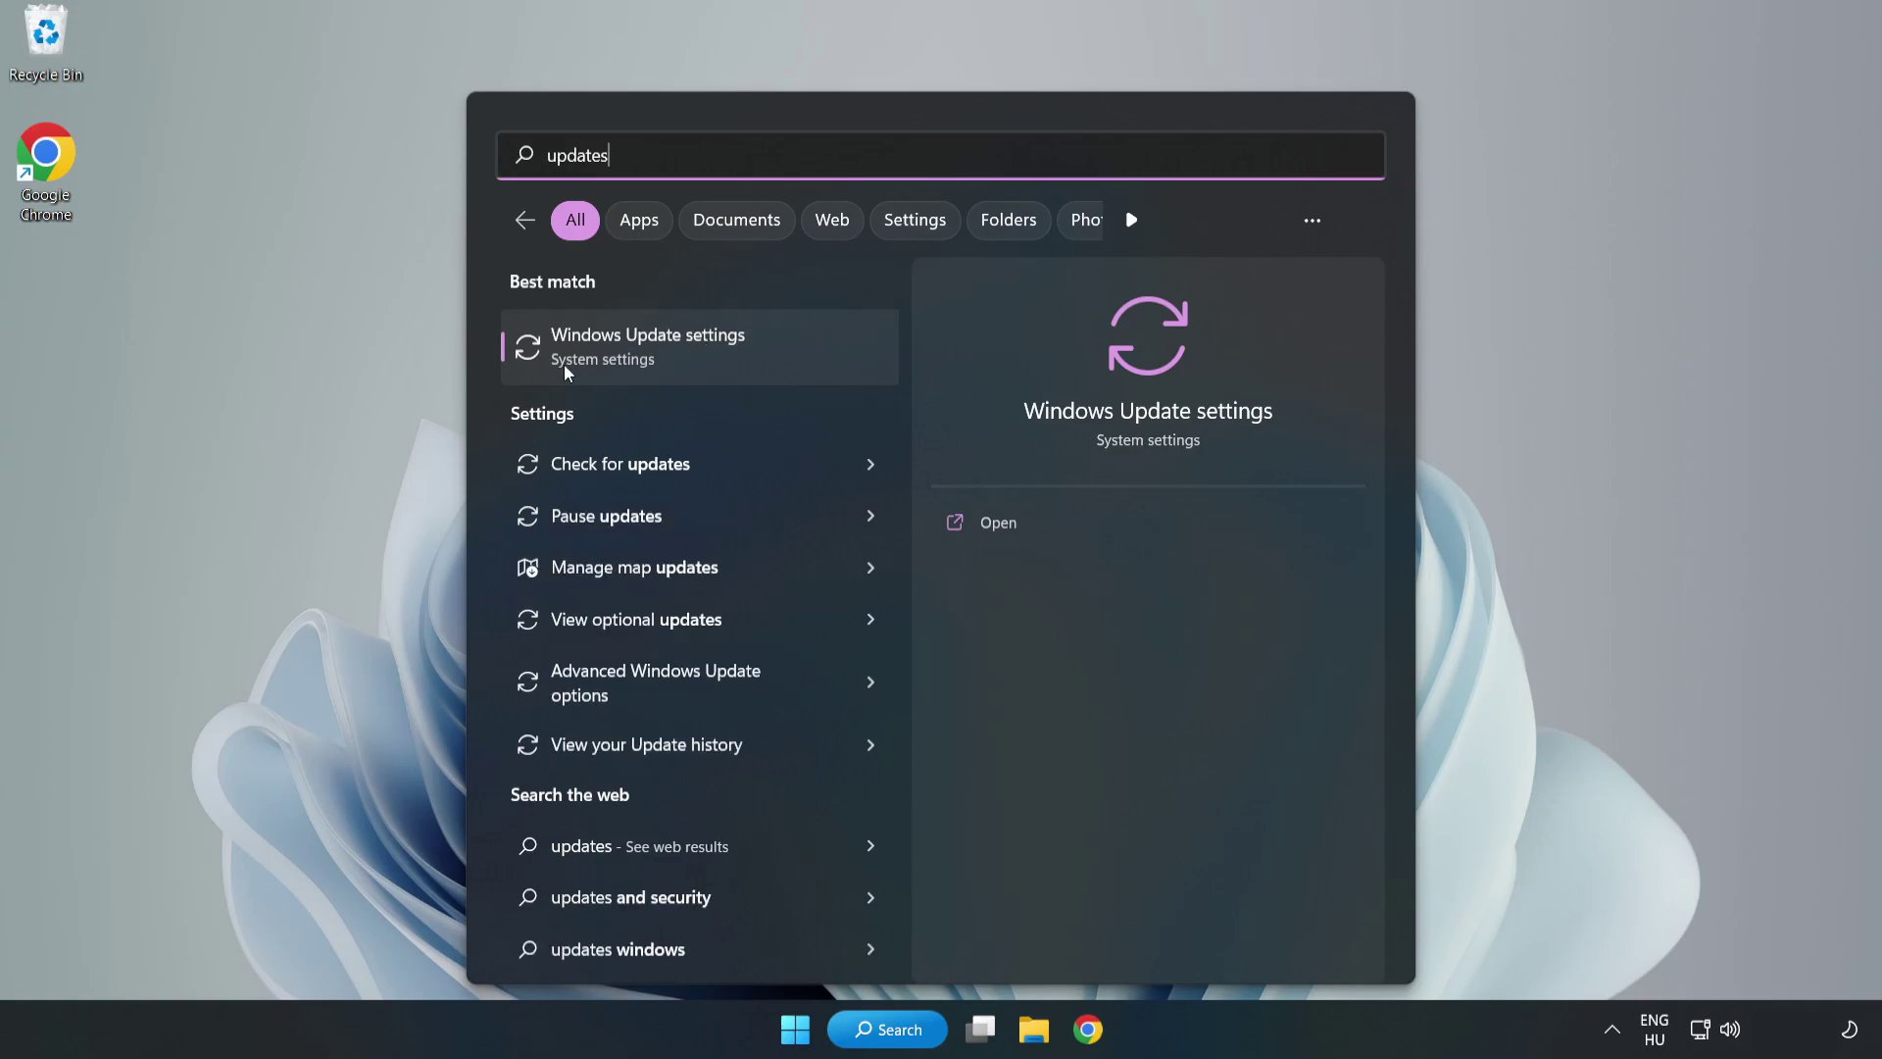
left_click(672, 352)
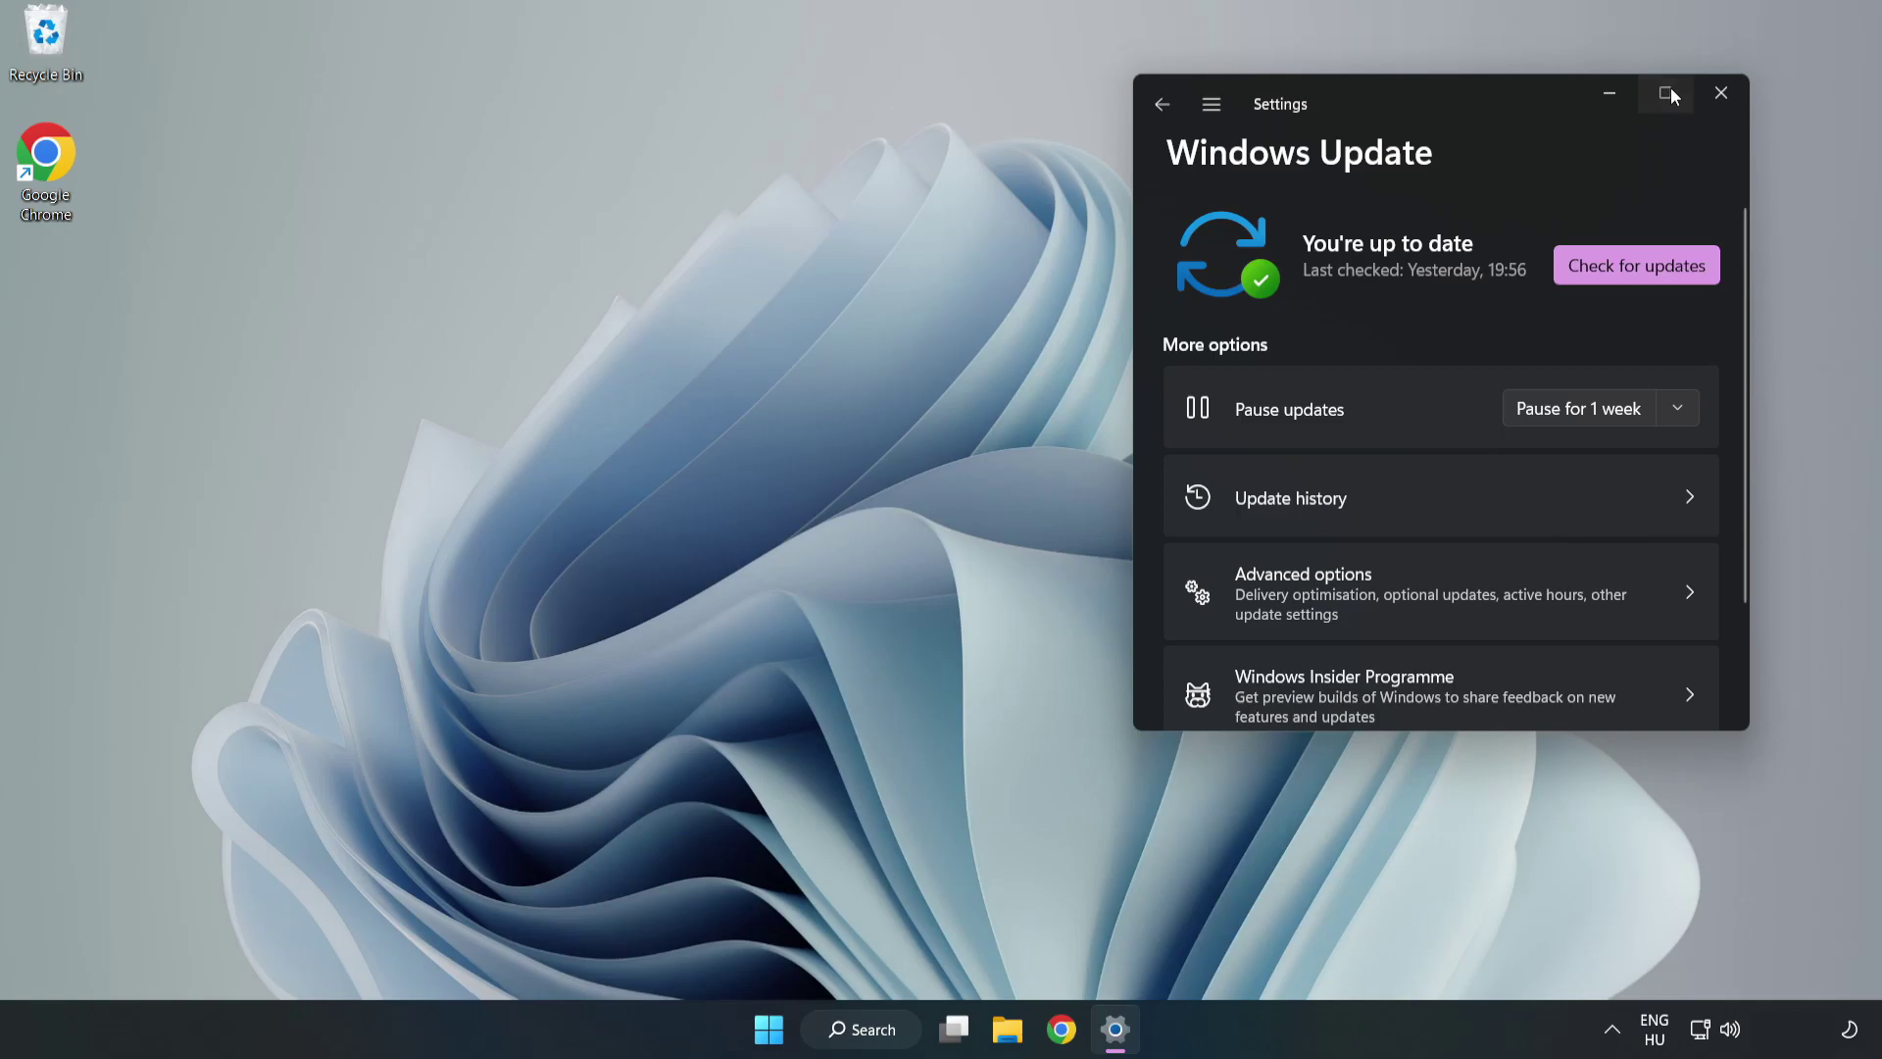
Maximize Settings and run Check for updates on the Windows Update page
left_click(1669, 90)
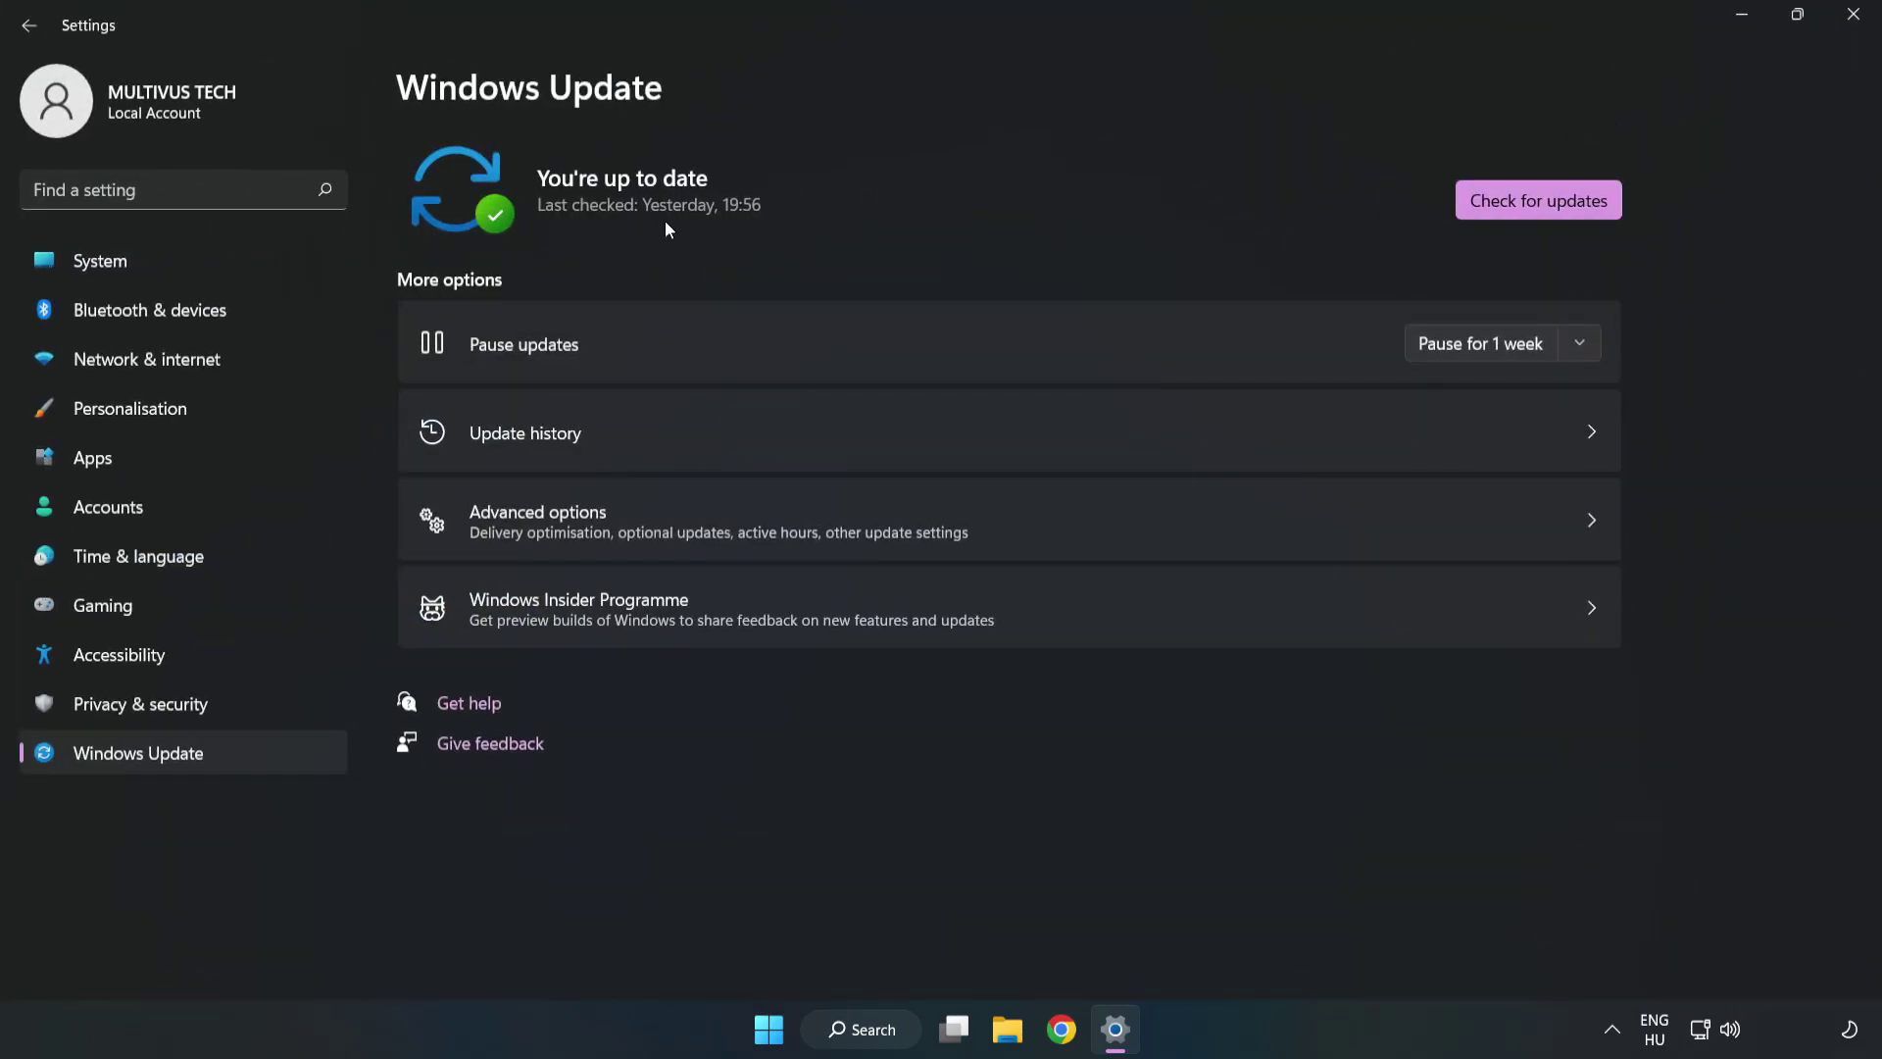
left_click(1545, 204)
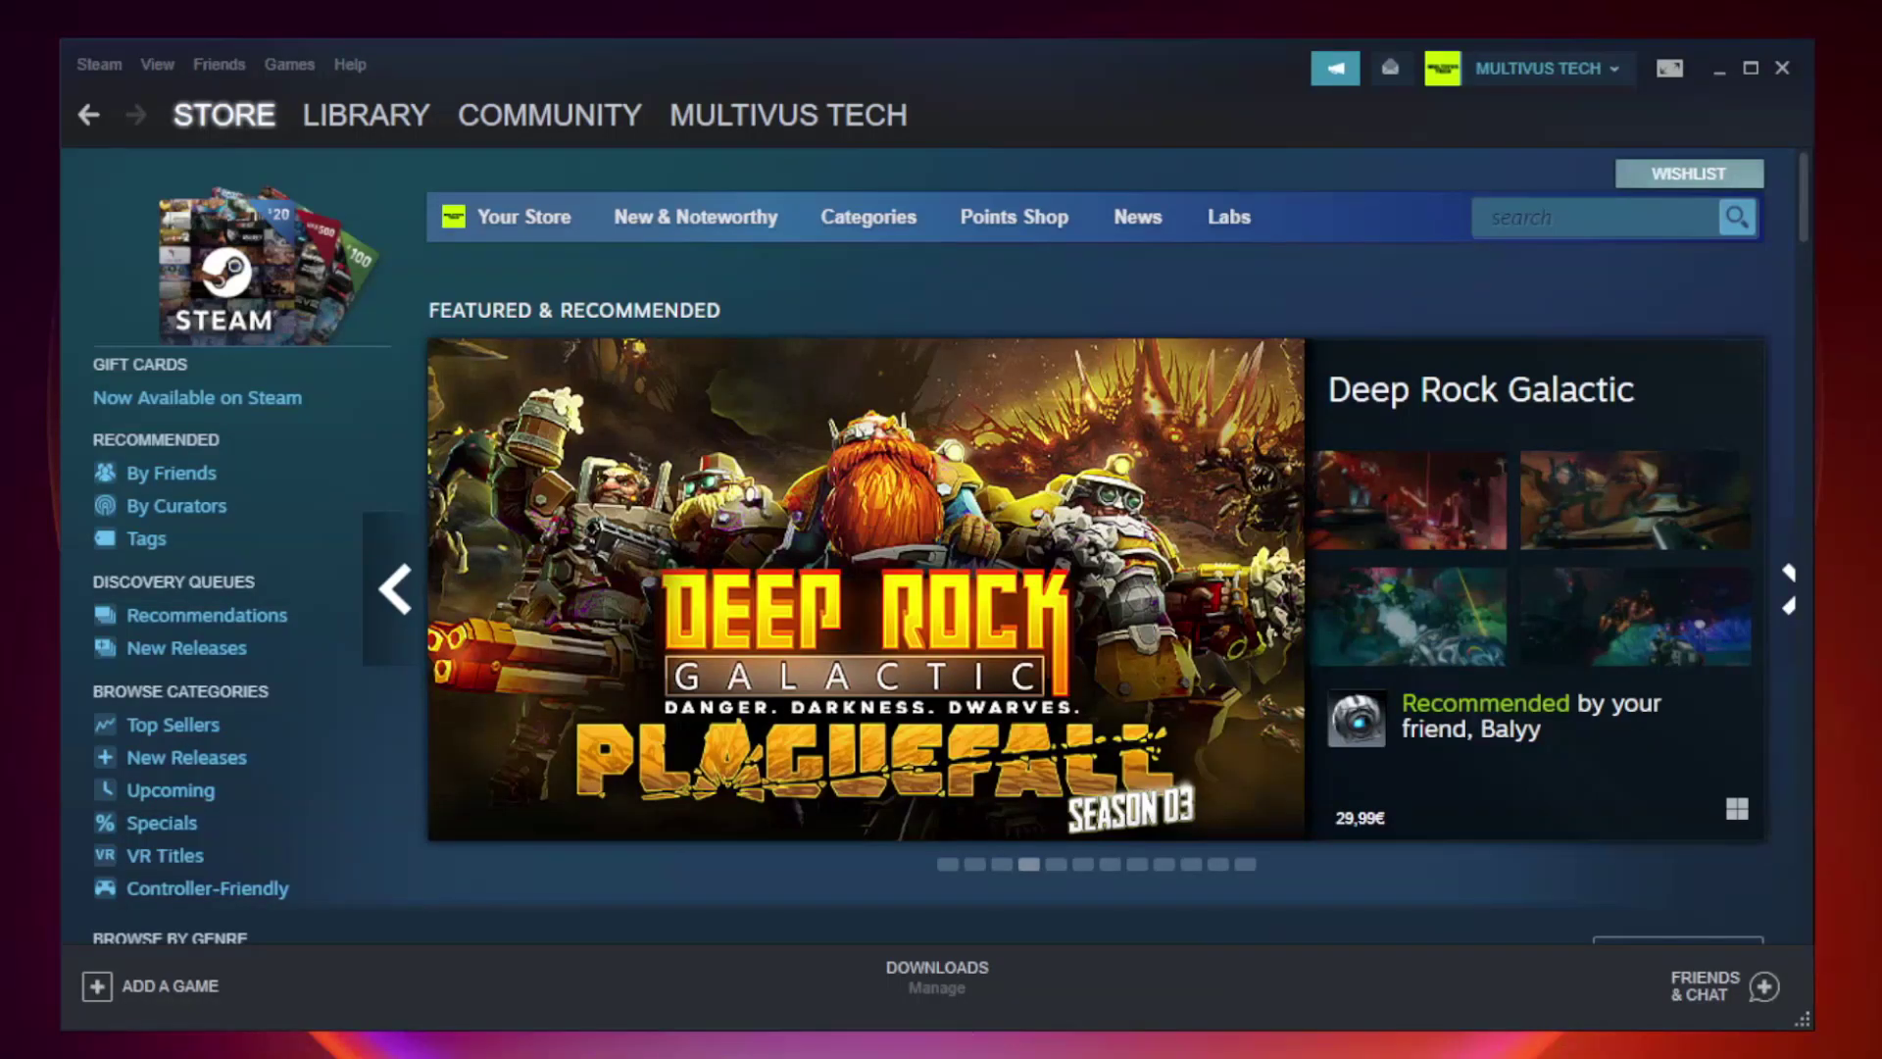
Switch Steam to the Library and bring up the context menu for YOUR NOT WORKING GAME
mouse_move(406, 118)
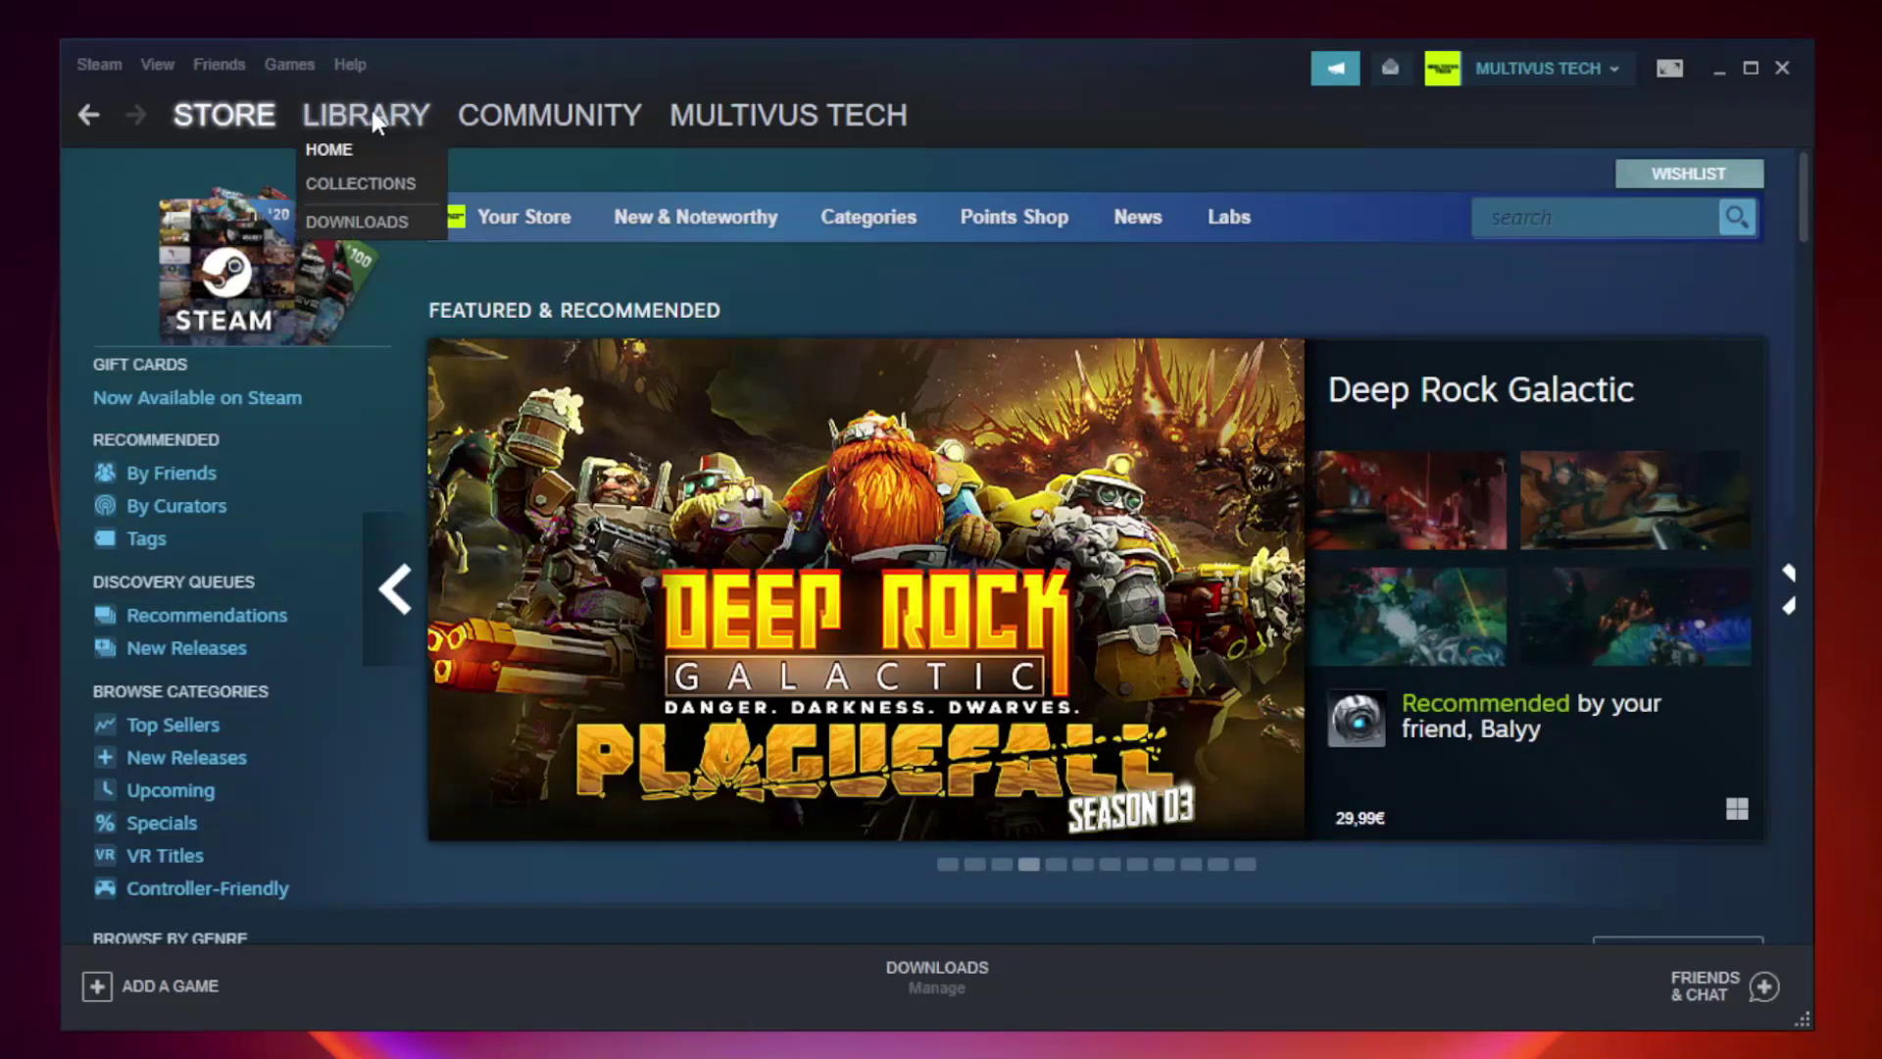
left_click(378, 116)
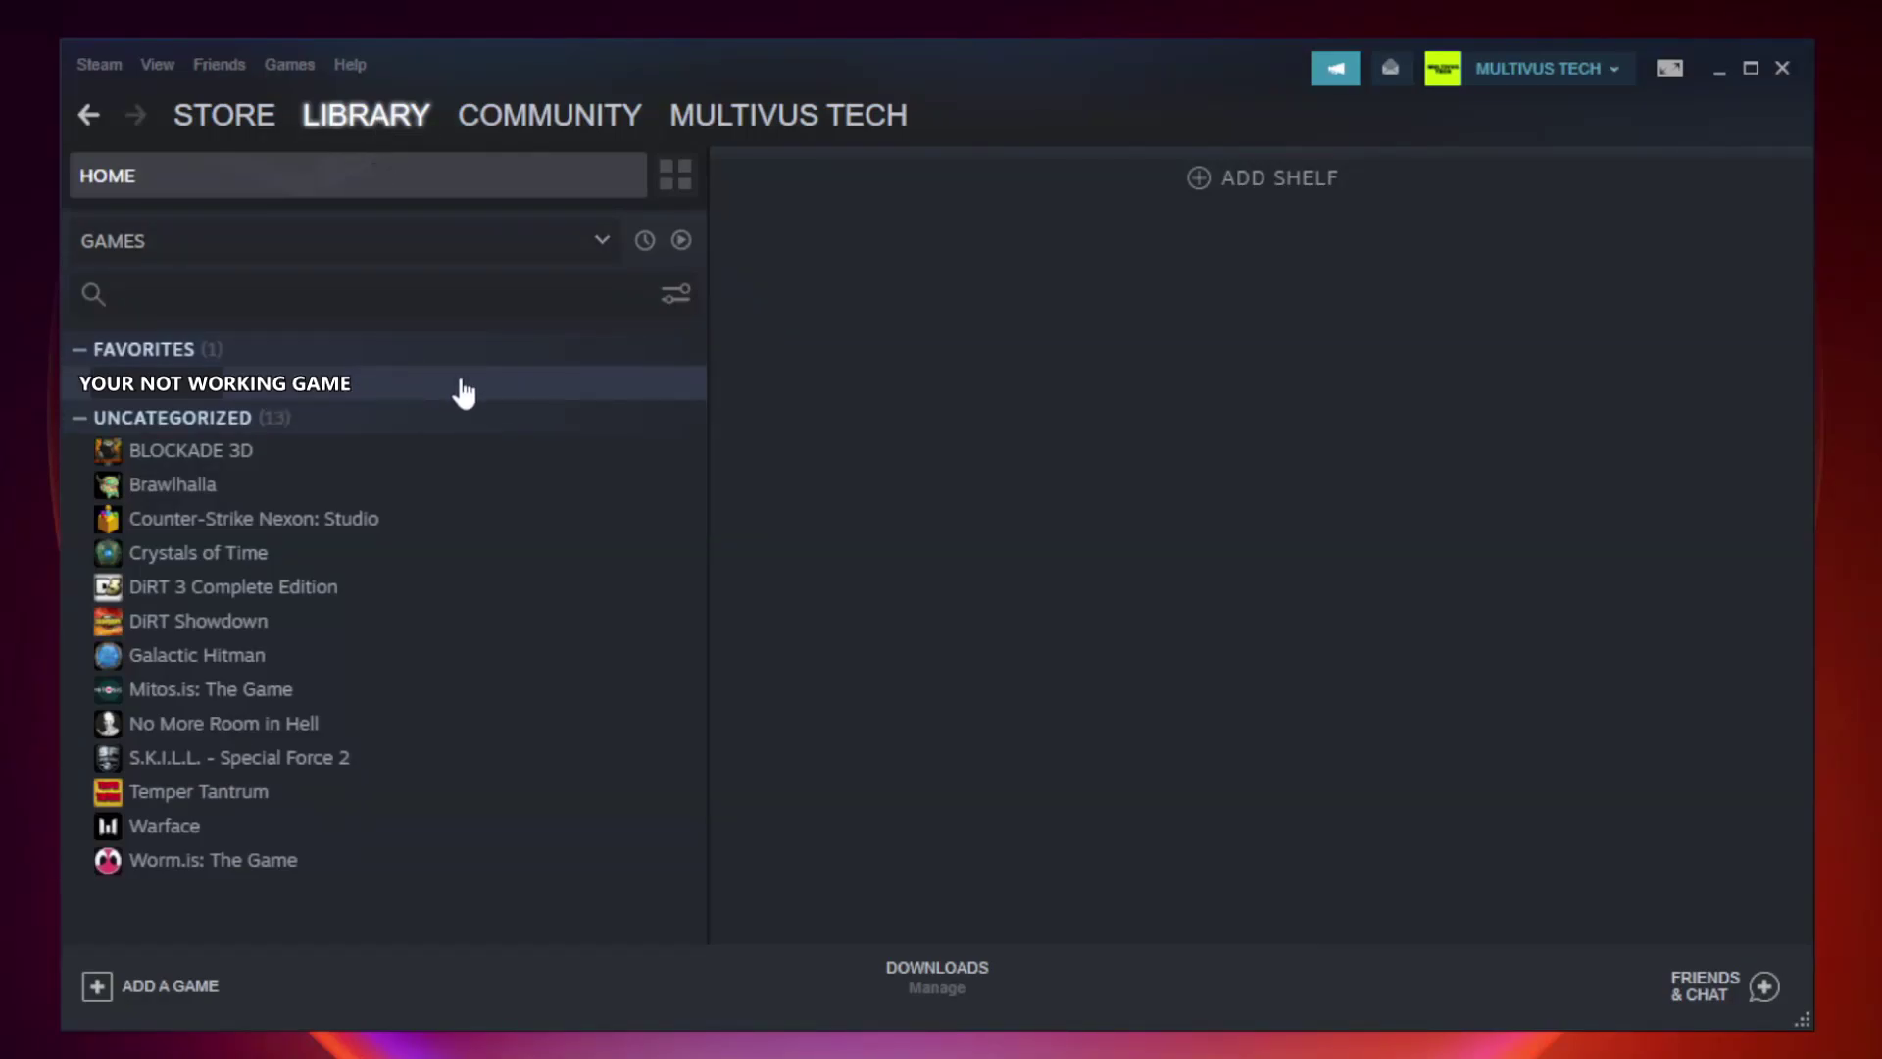
right_click(406, 390)
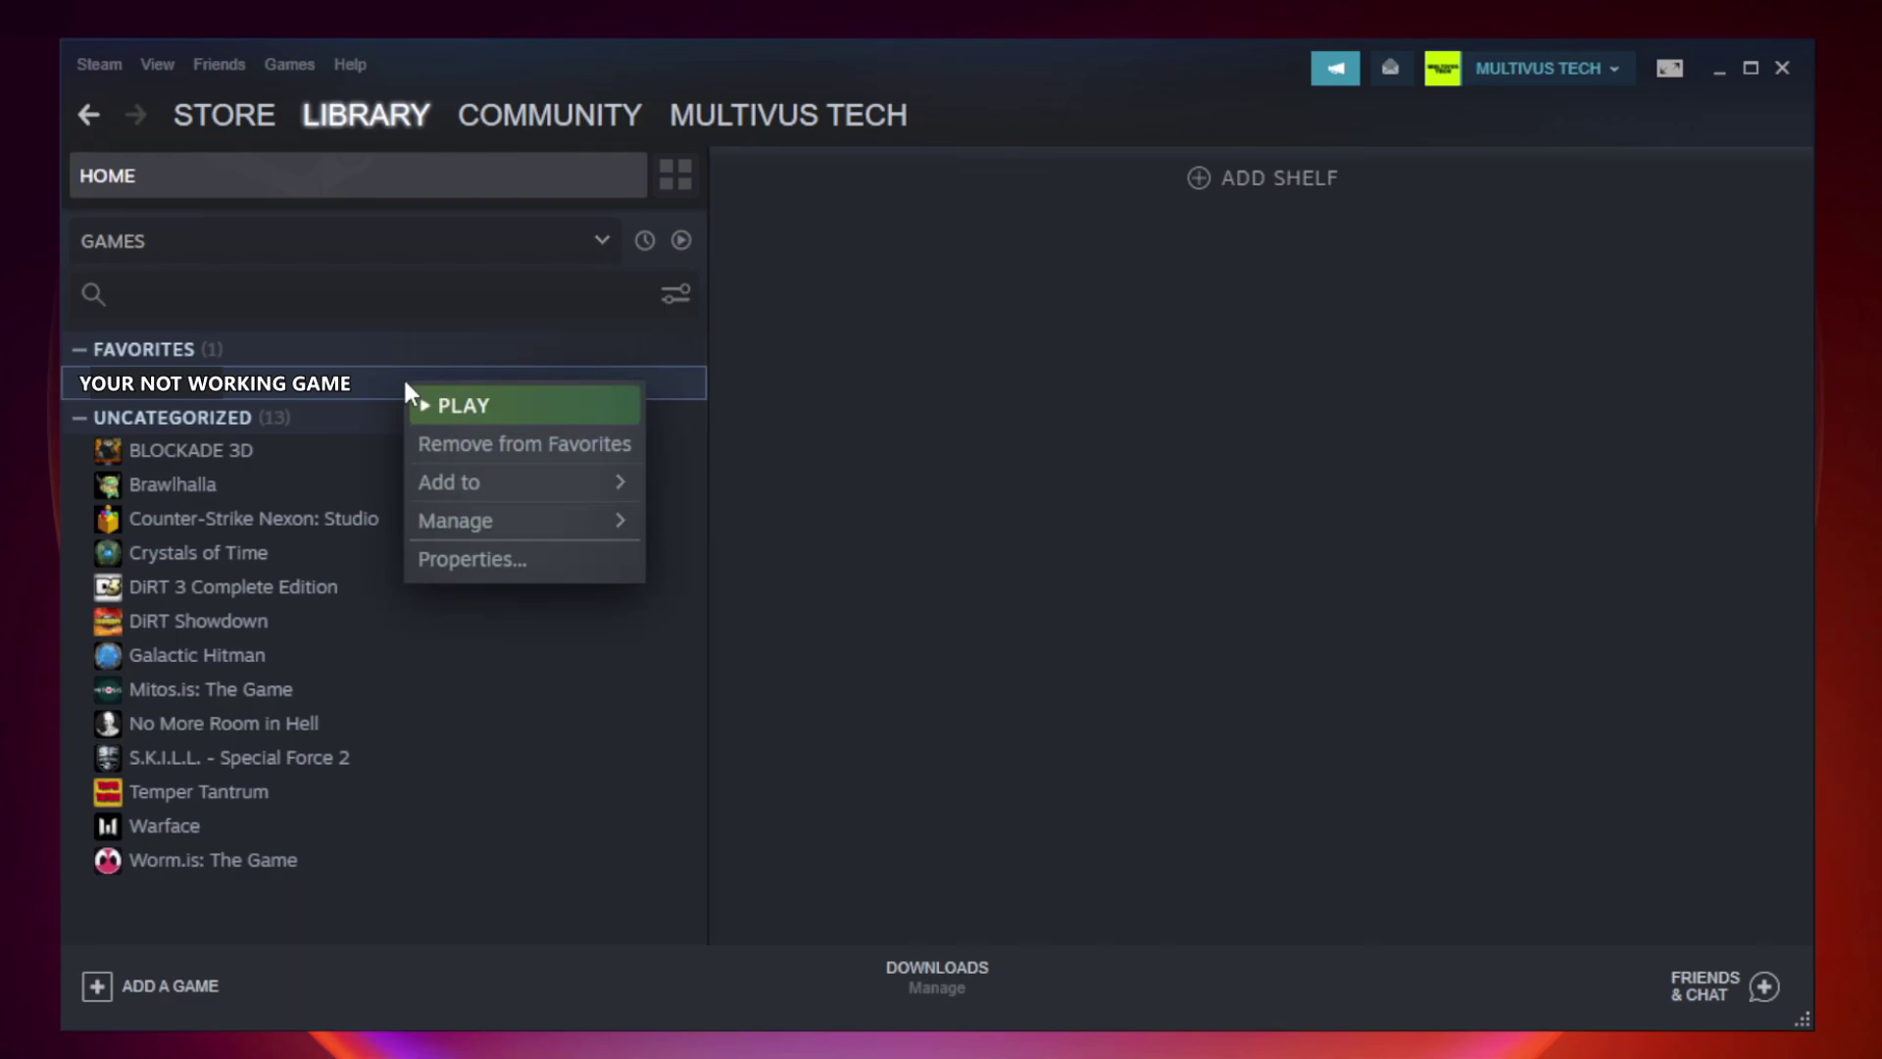
From the game's Properties Local Files section, verify integrity of all 9192 game files
left_click(518, 559)
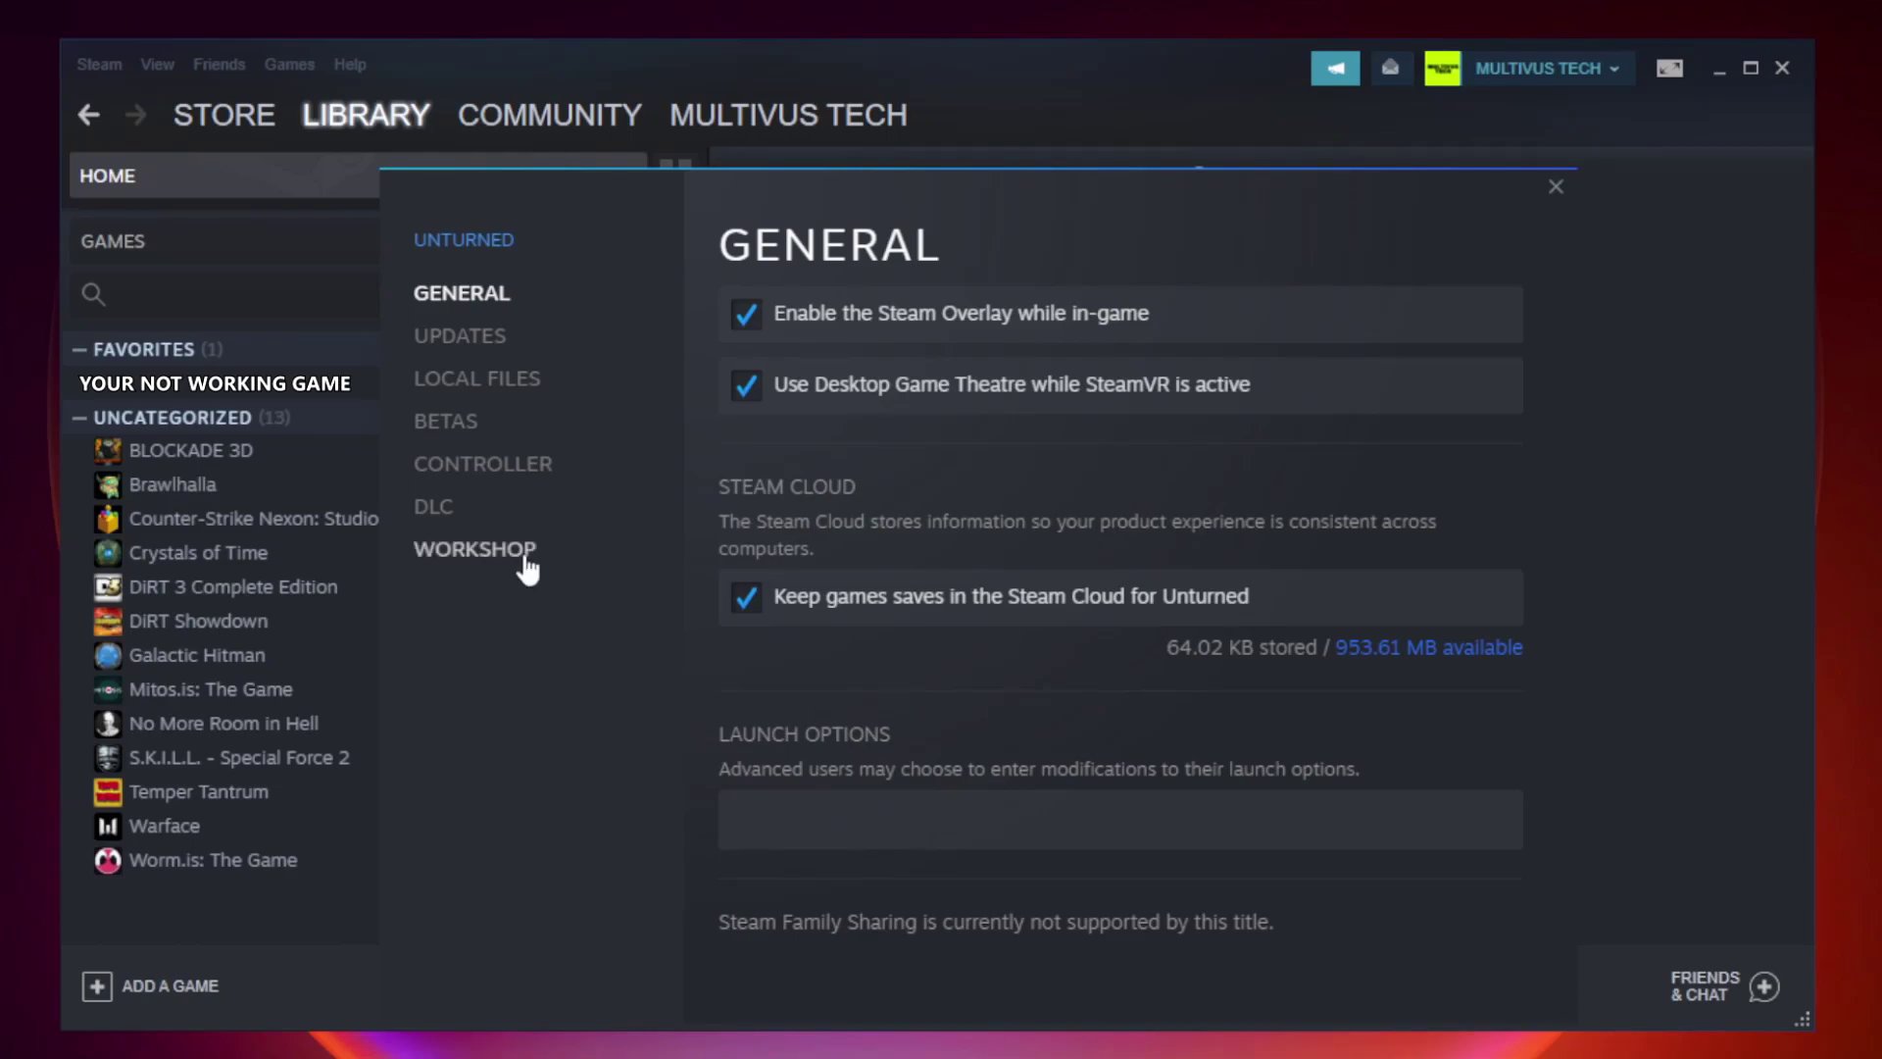
left_click(499, 392)
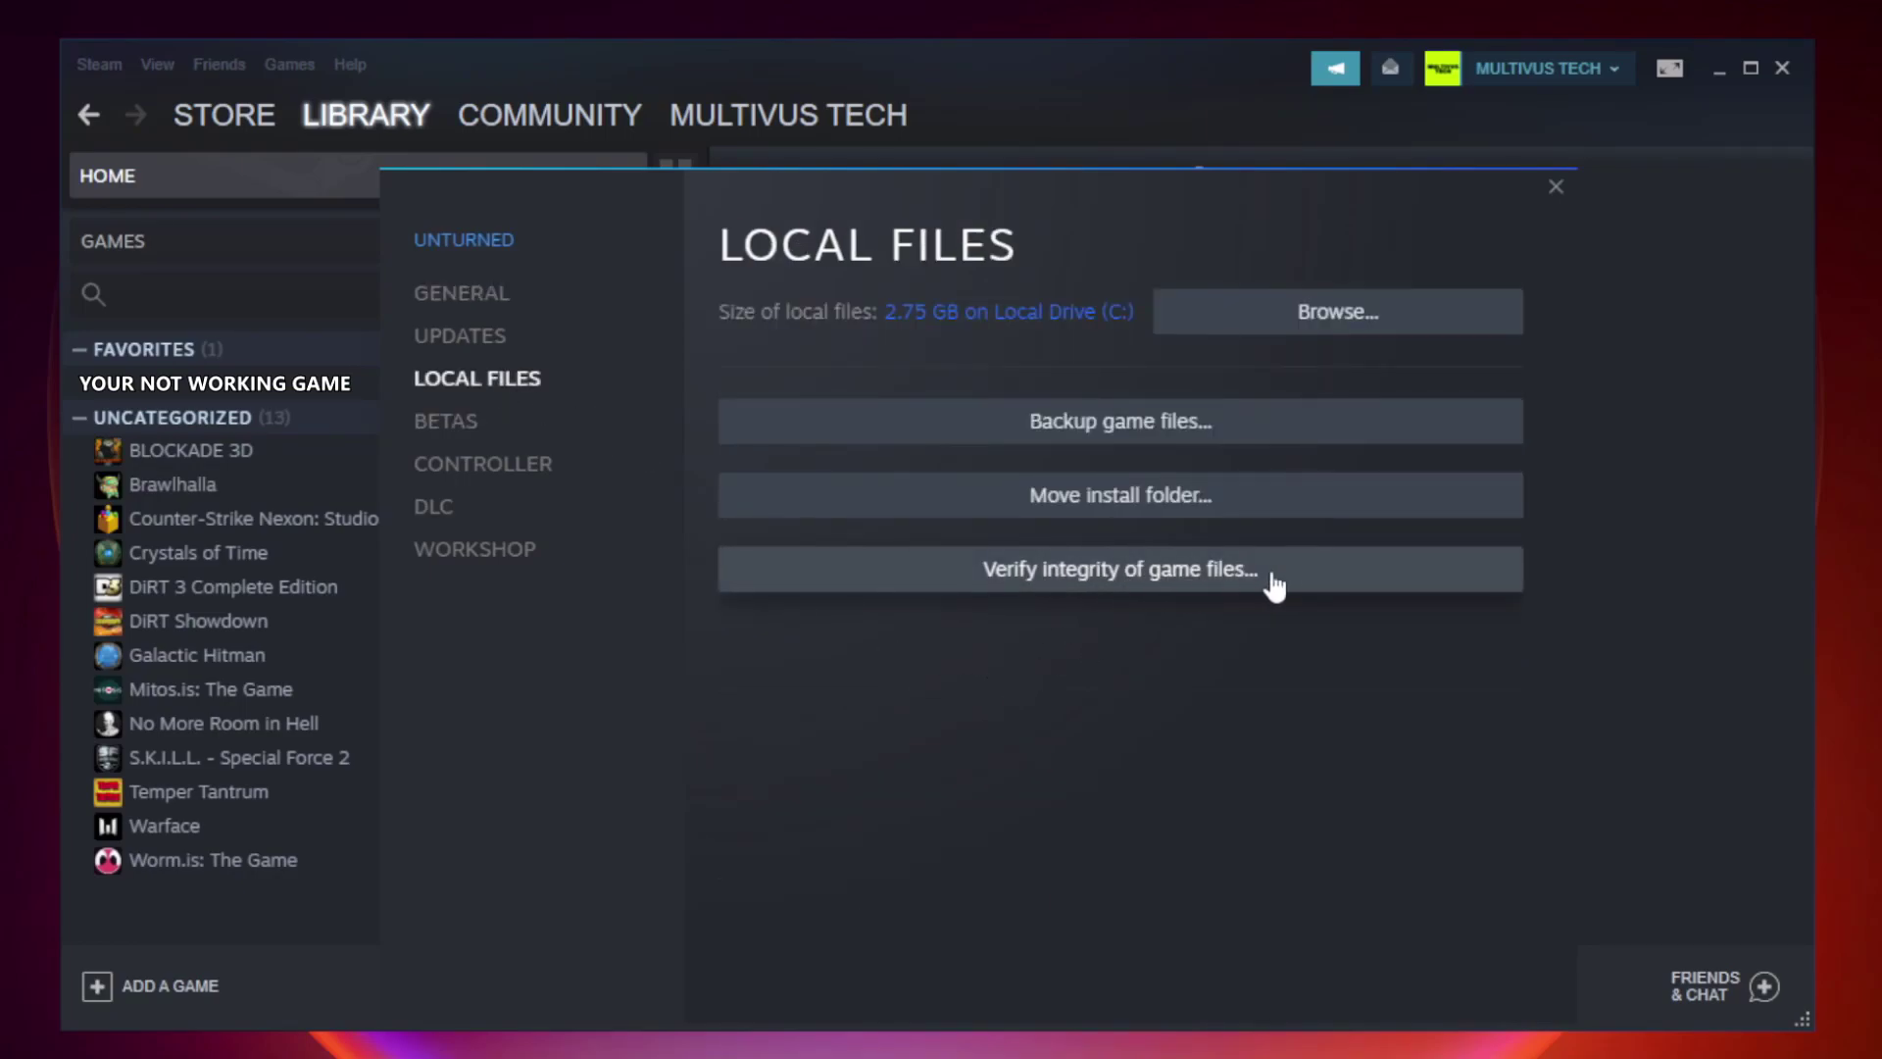
left_click(1137, 580)
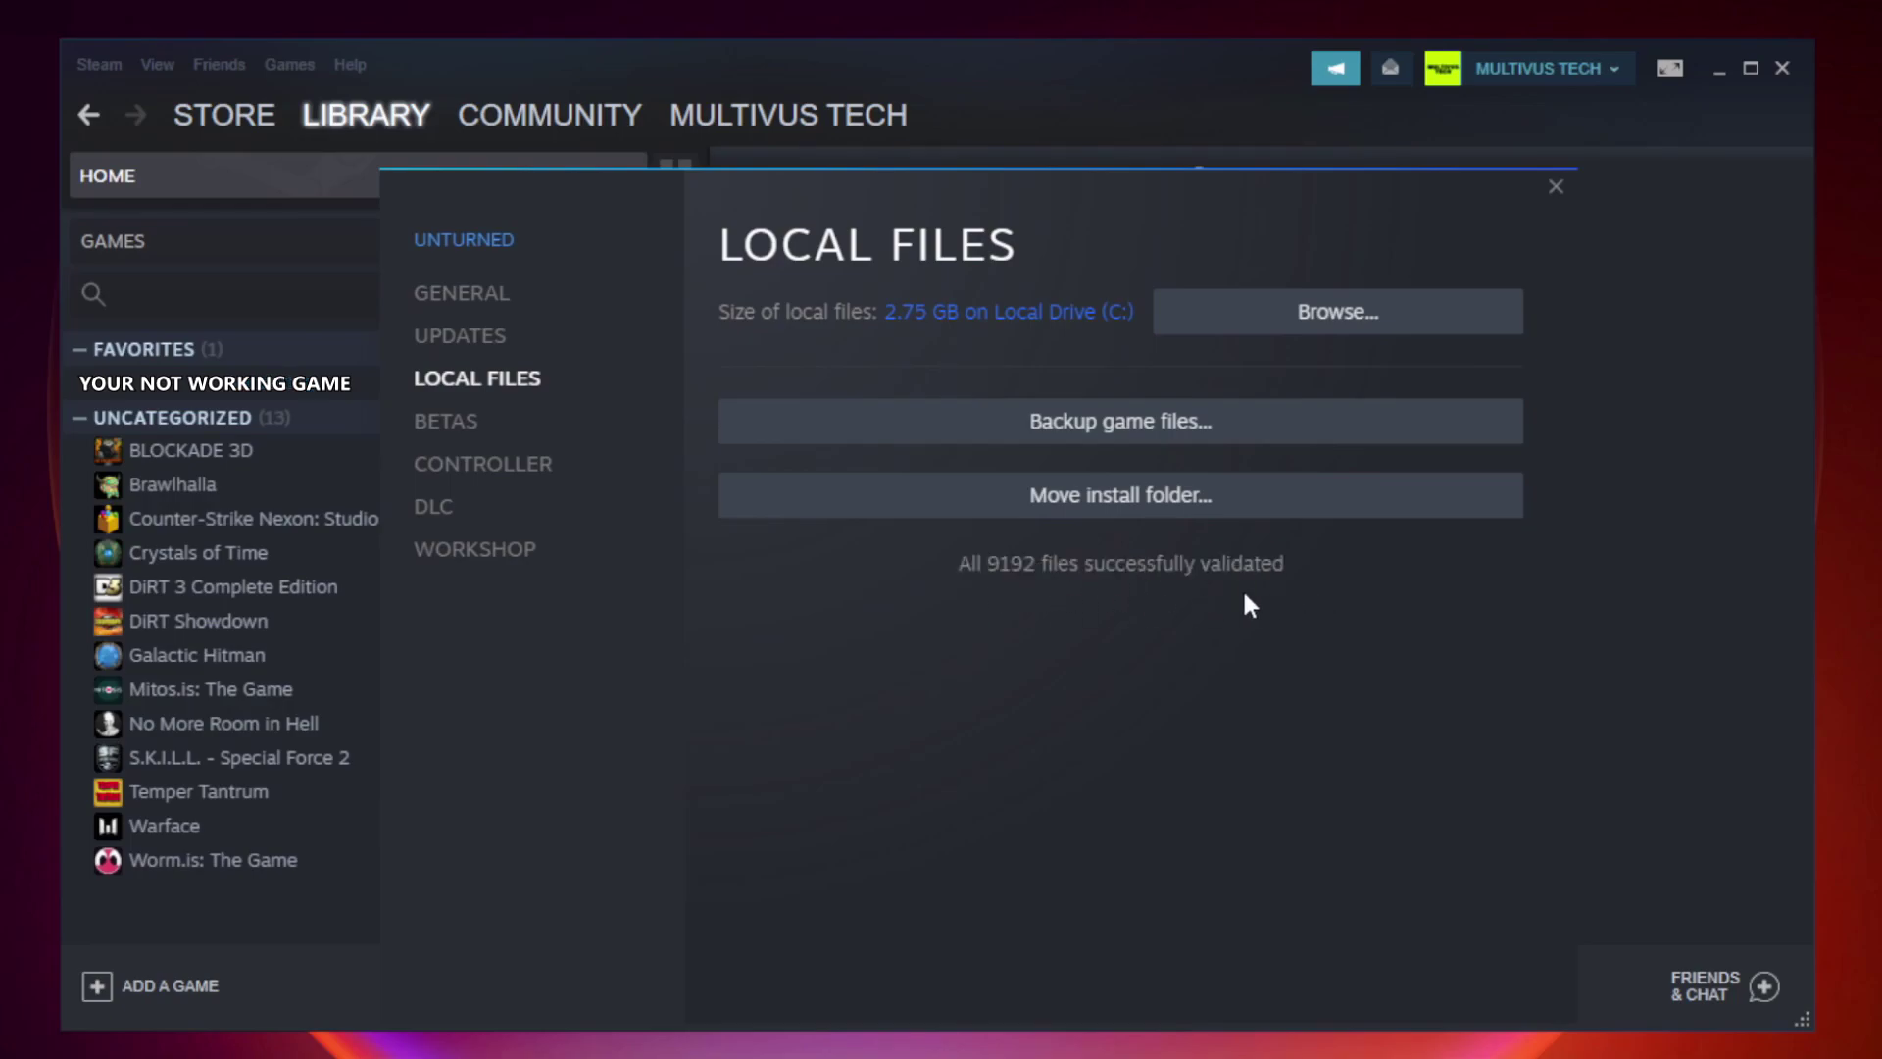
Open the game's install folder and bring up the YOUR NOT WORKING GAME shortcut's Properties dialog
left_click(1343, 314)
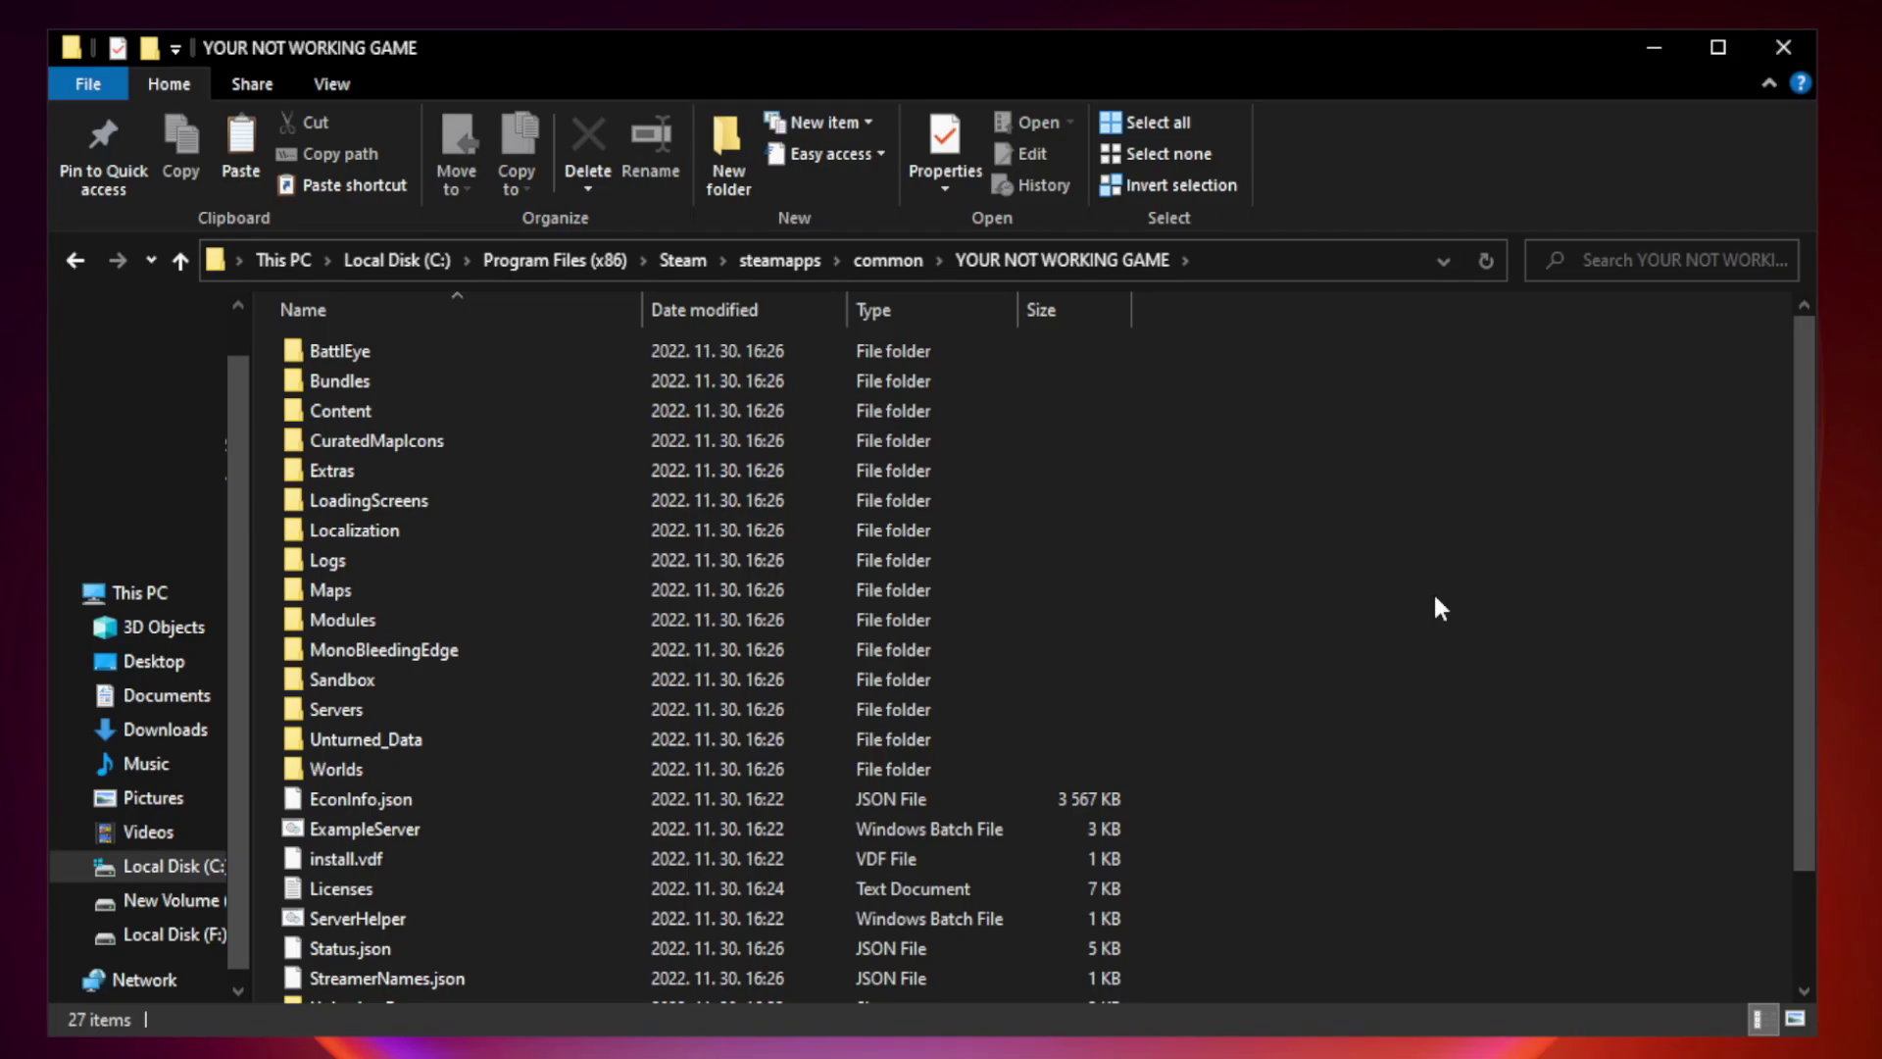
left_click_drag(1806, 513, 1807, 674)
left_click(749, 986)
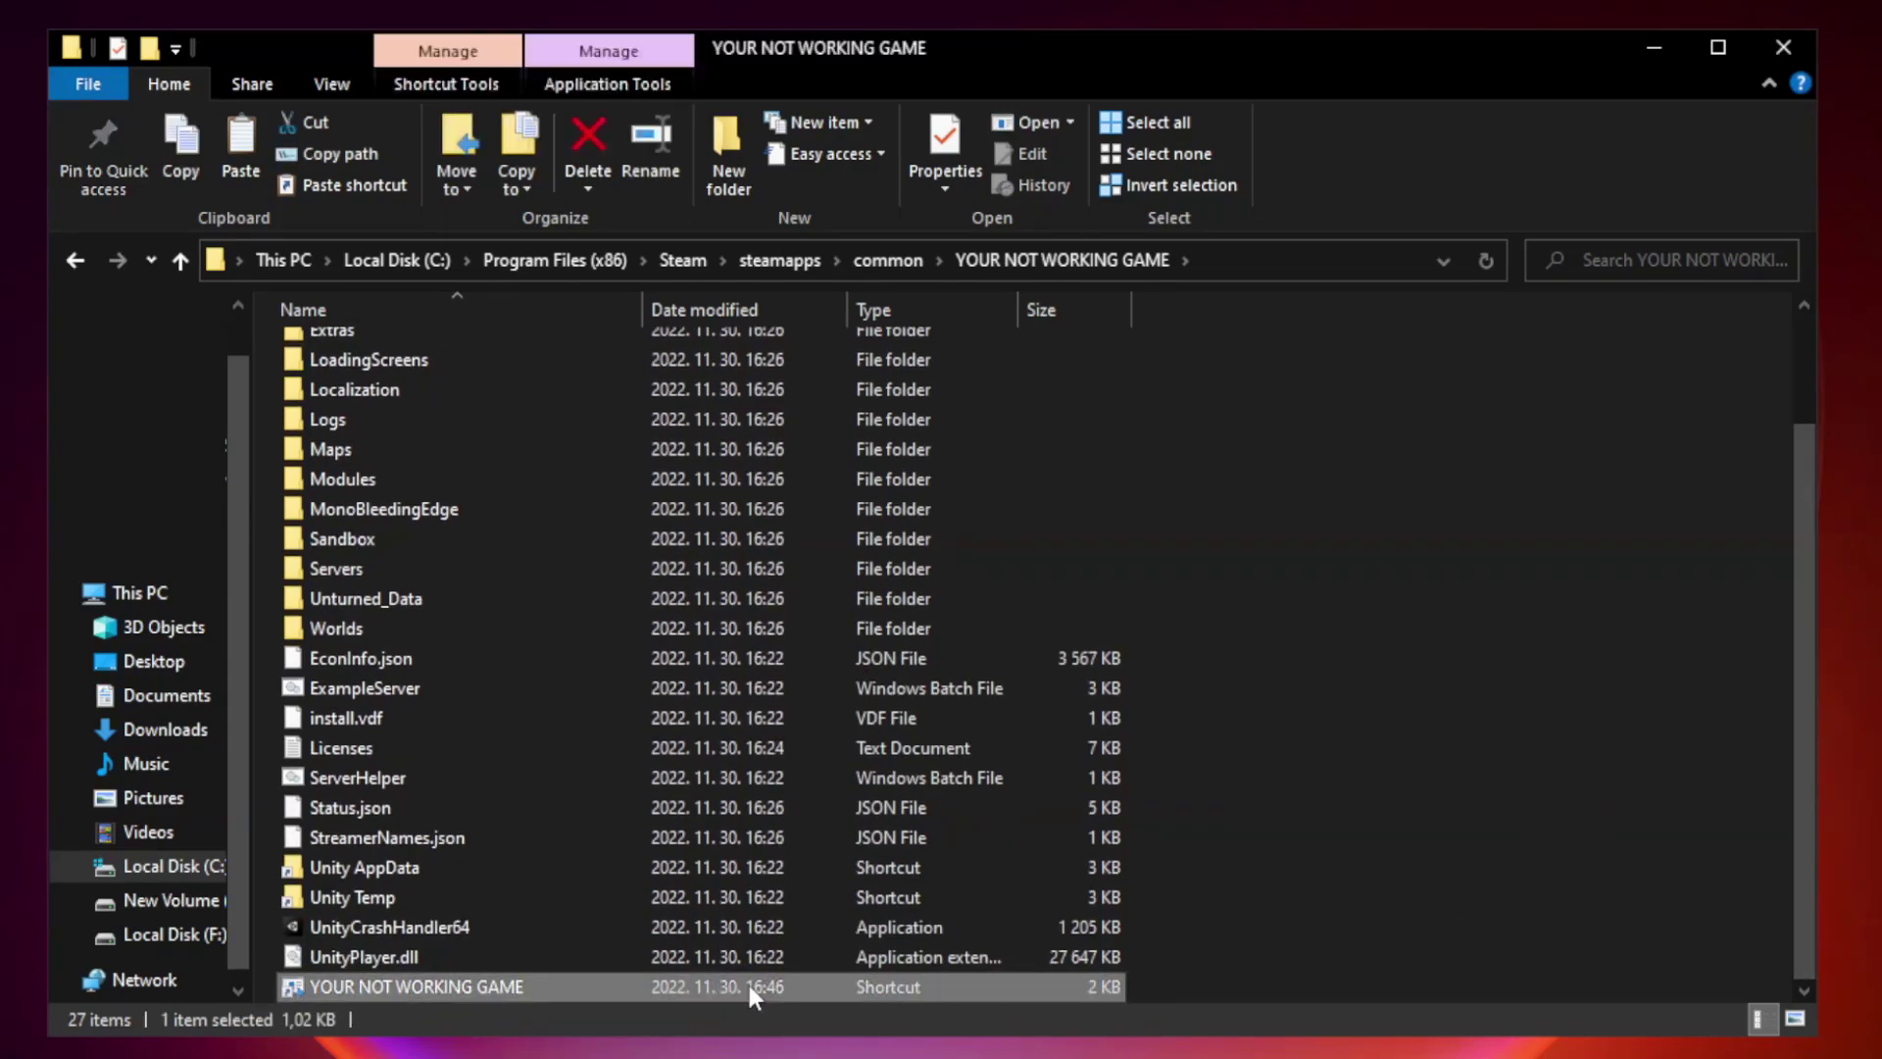
right_click(637, 986)
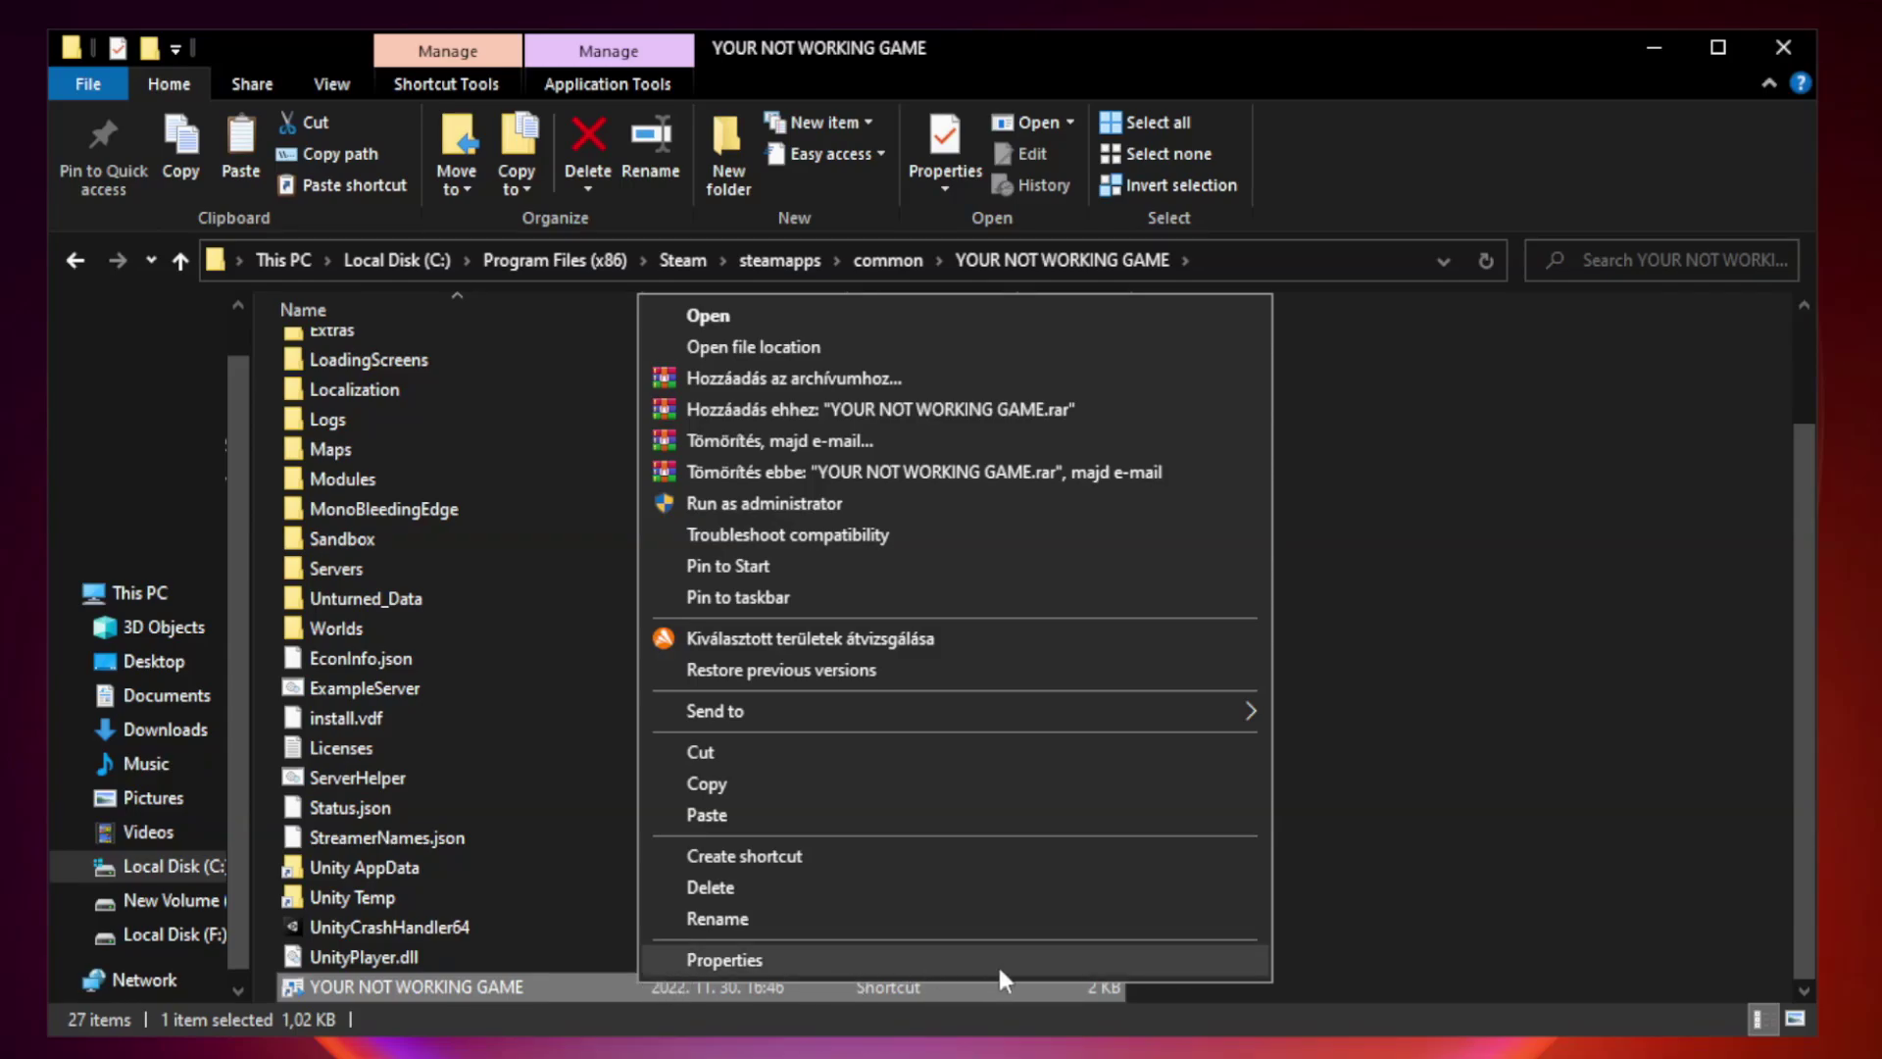
left_click(948, 960)
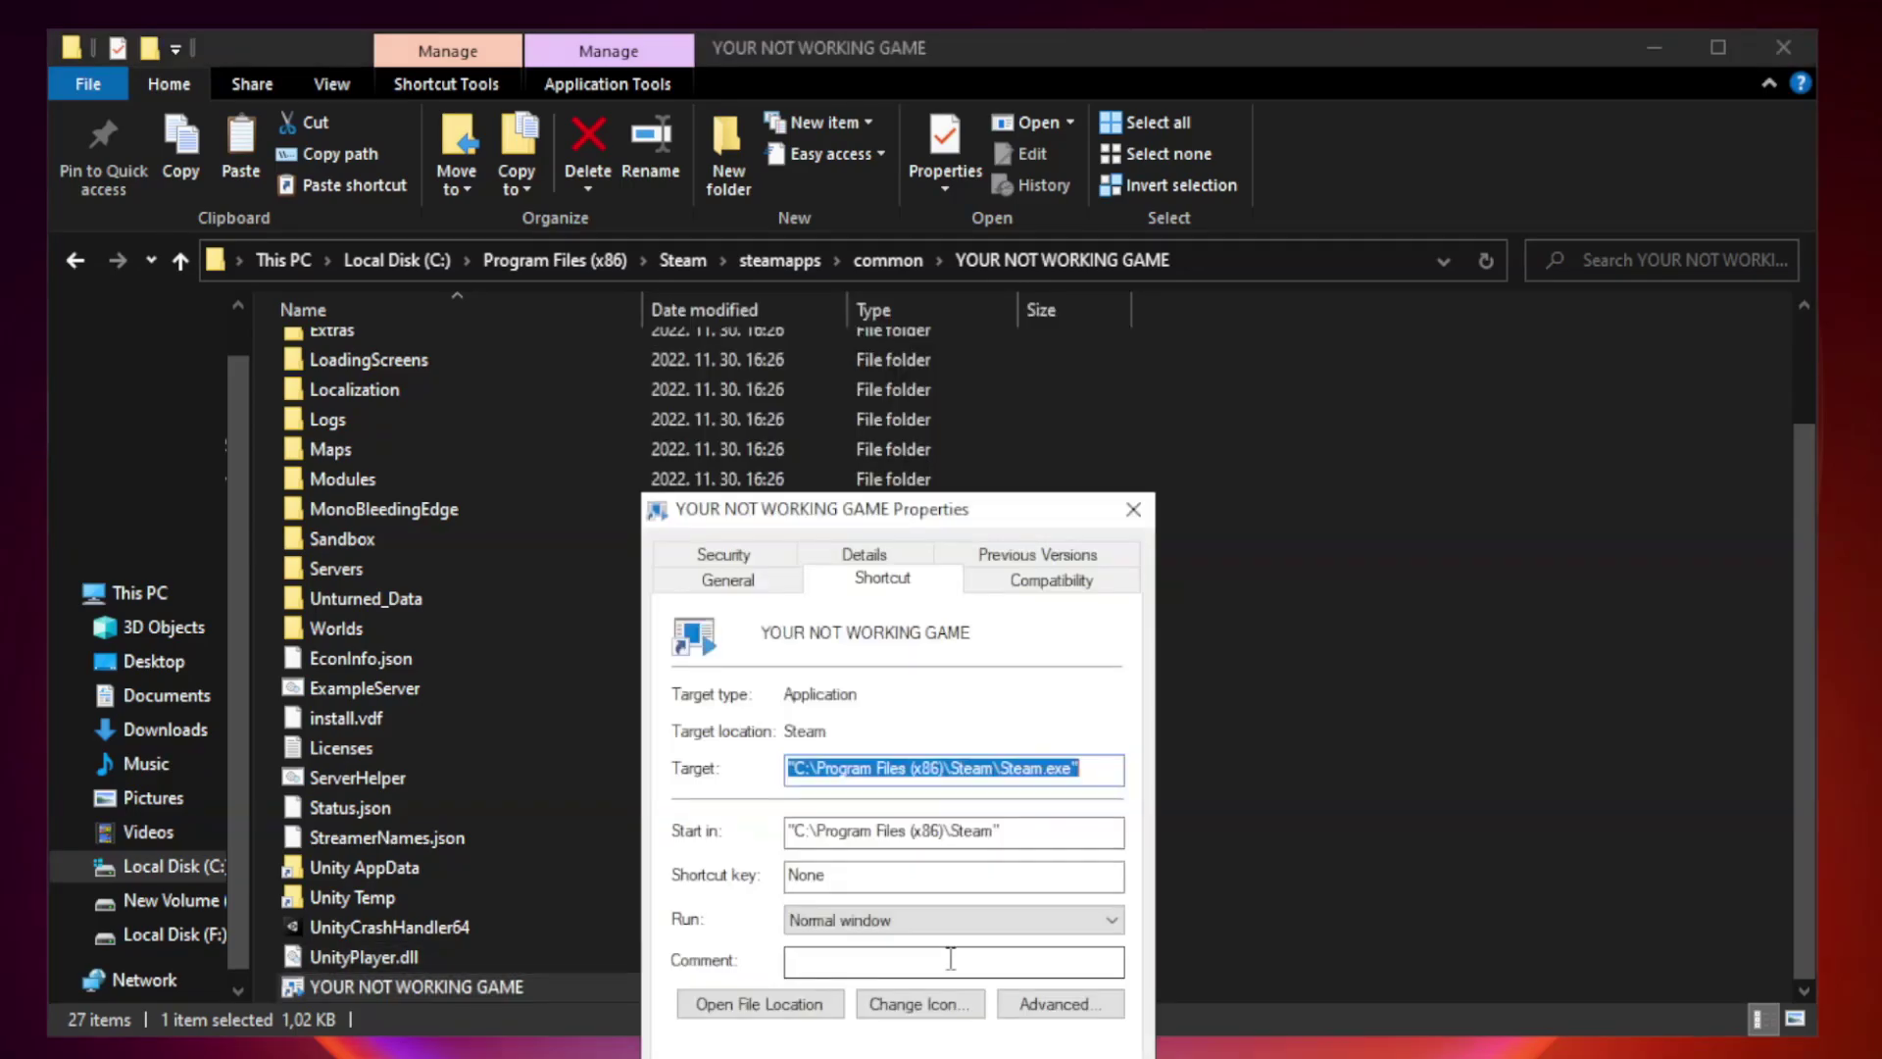
left_click_drag(935, 515, 935, 214)
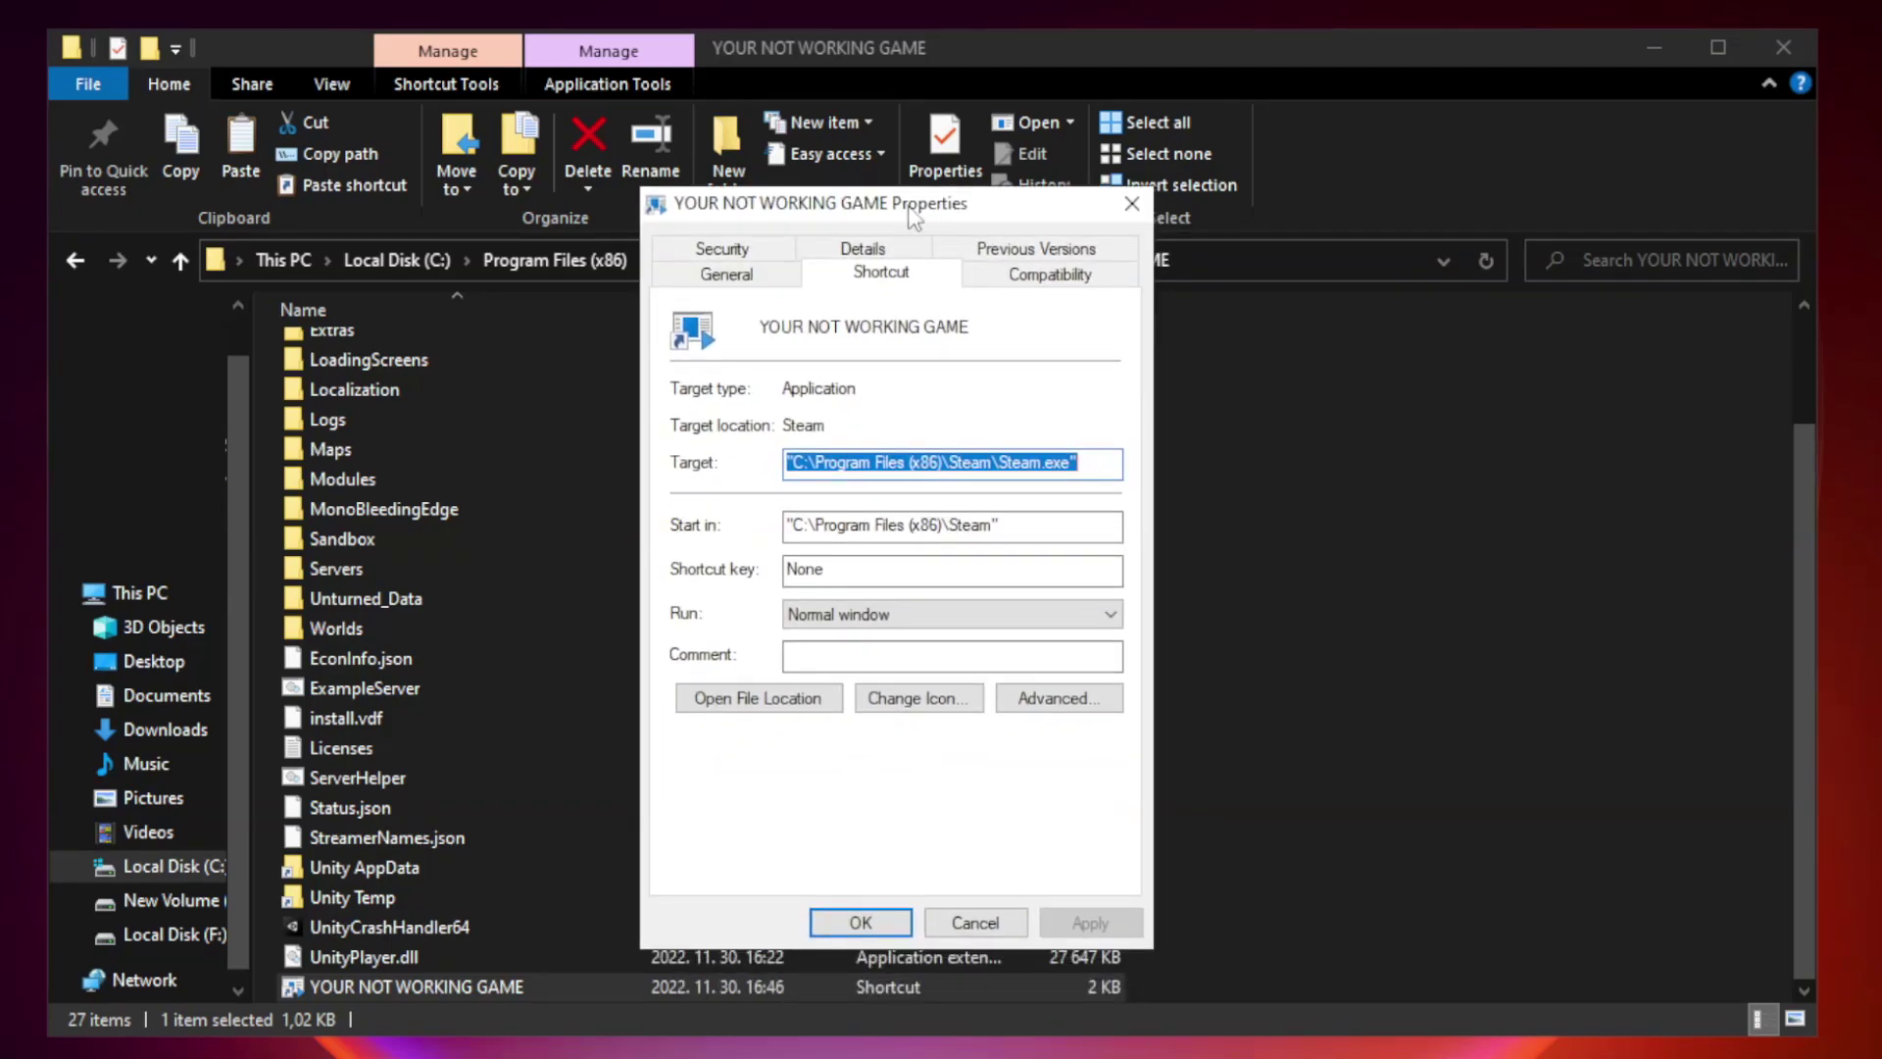
Set the shortcut to Windows 8 compatibility, disable fullscreen optimizations, run as administrator, and apply
left_click(1047, 279)
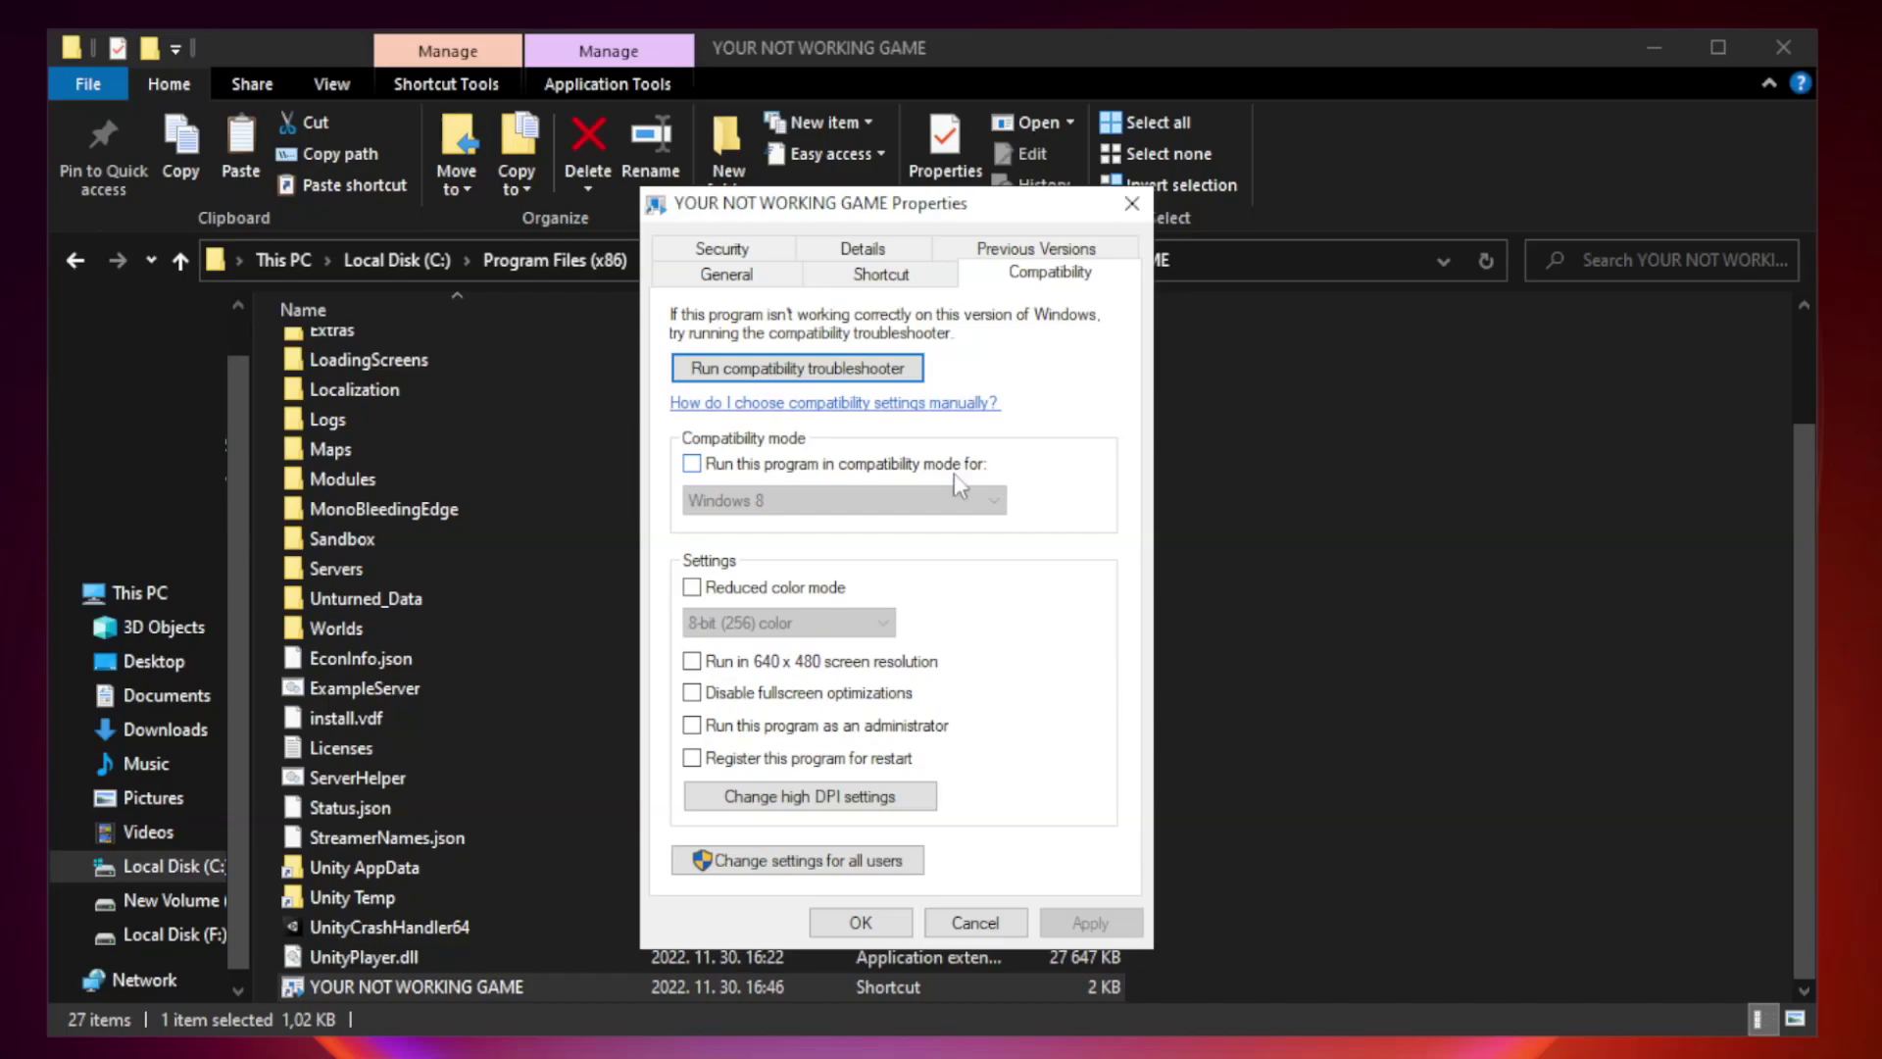
left_click(754, 473)
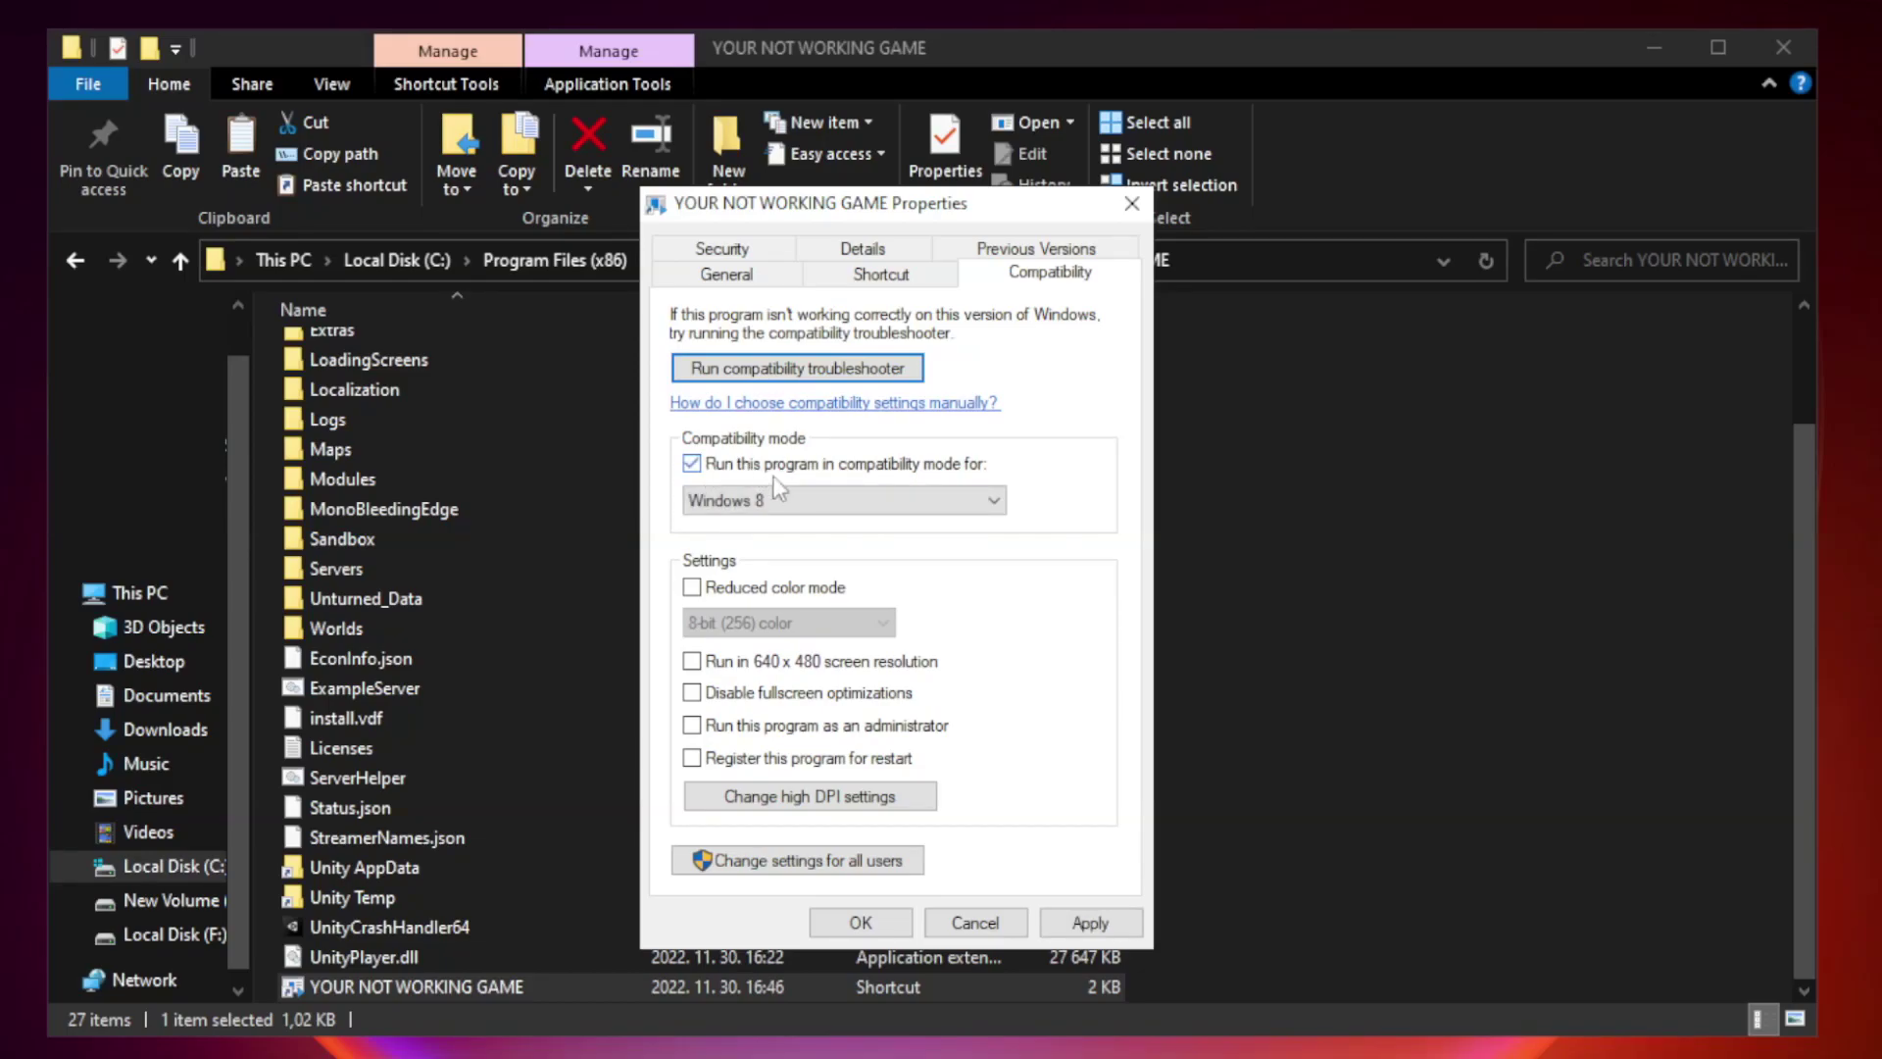
left_click(839, 502)
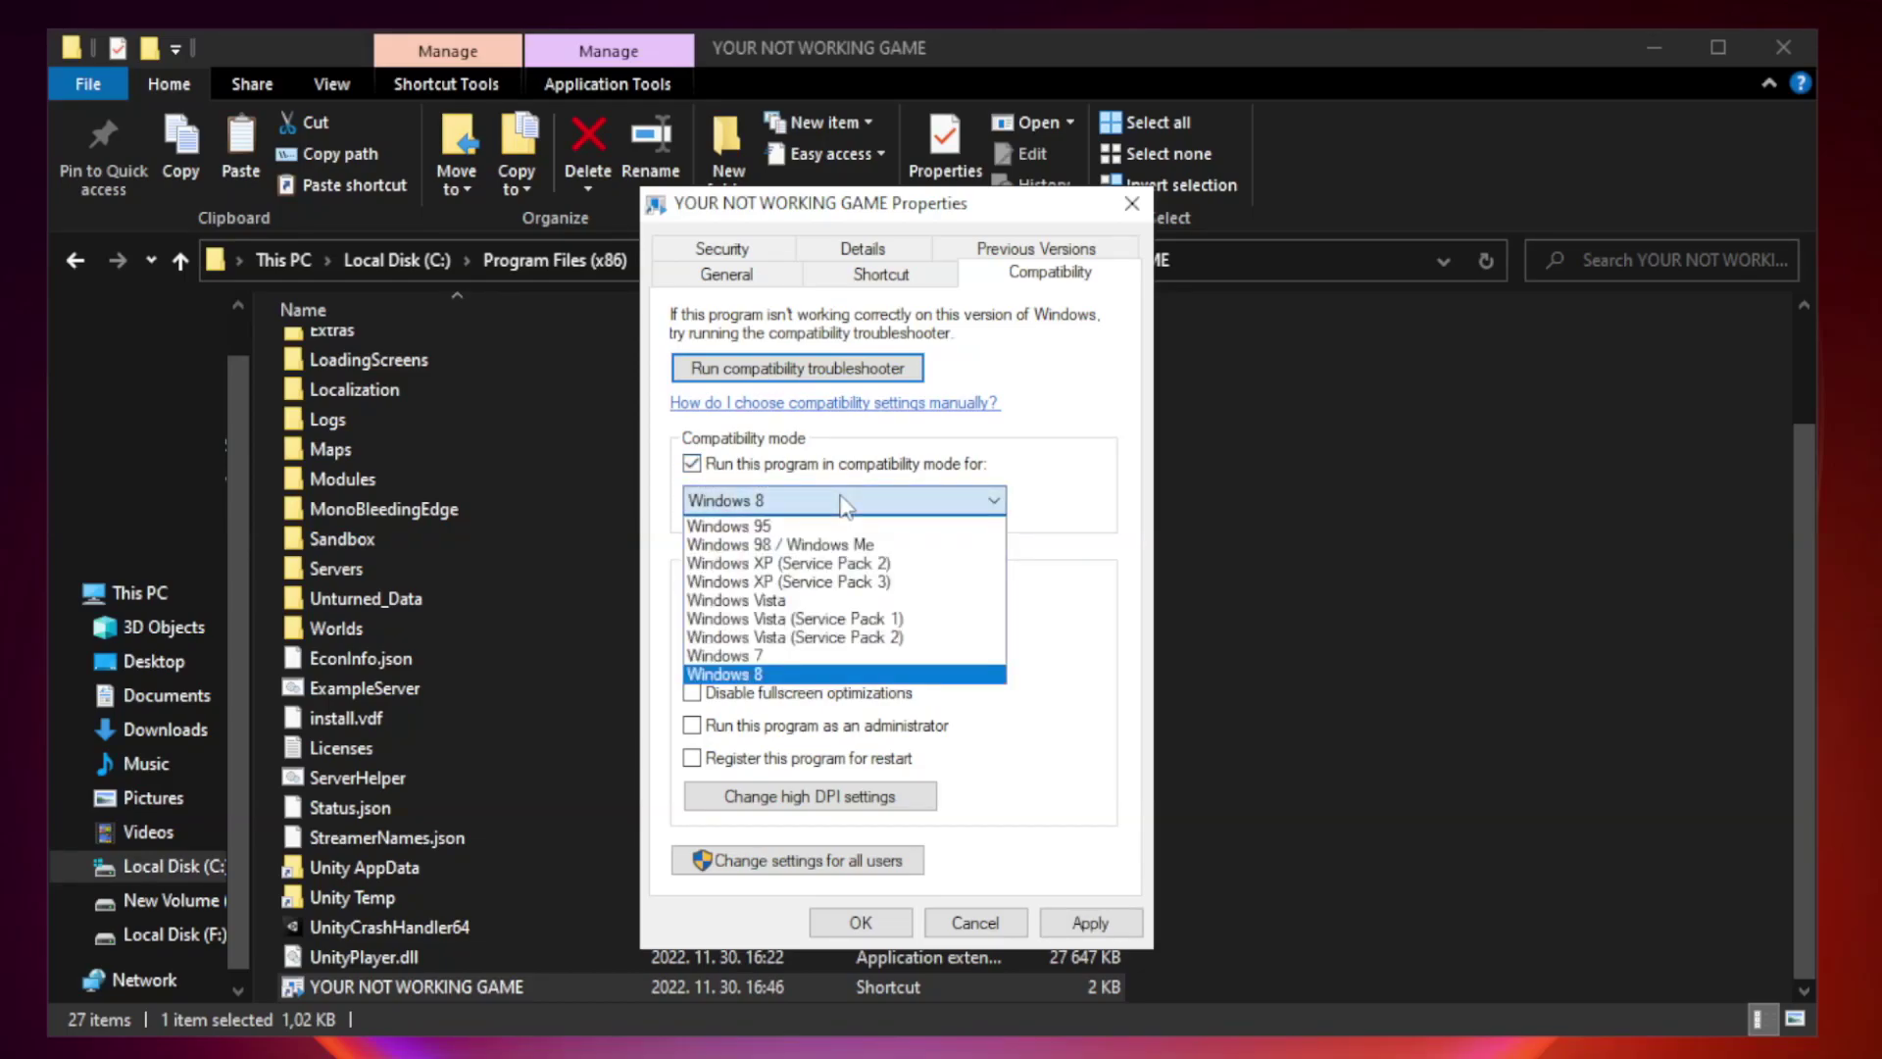
left_click(796, 674)
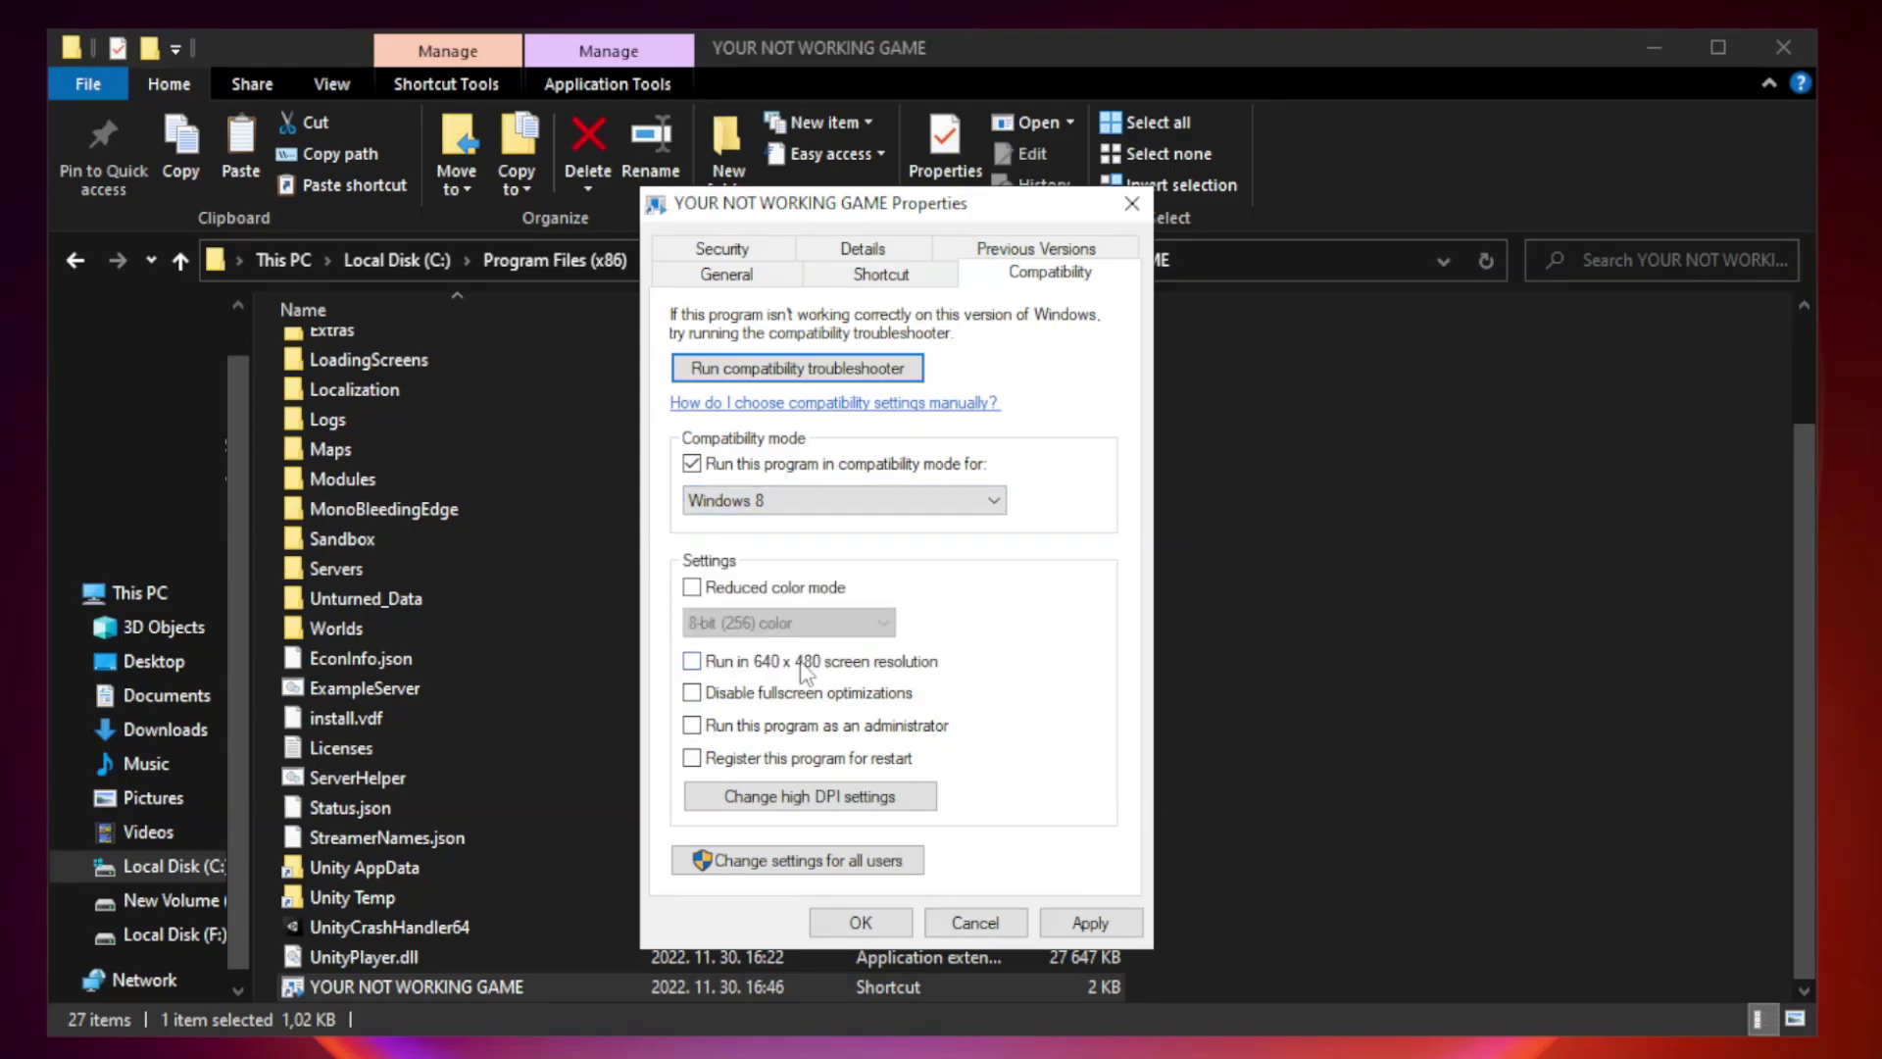
left_click(737, 702)
left_click(739, 727)
left_click(1090, 924)
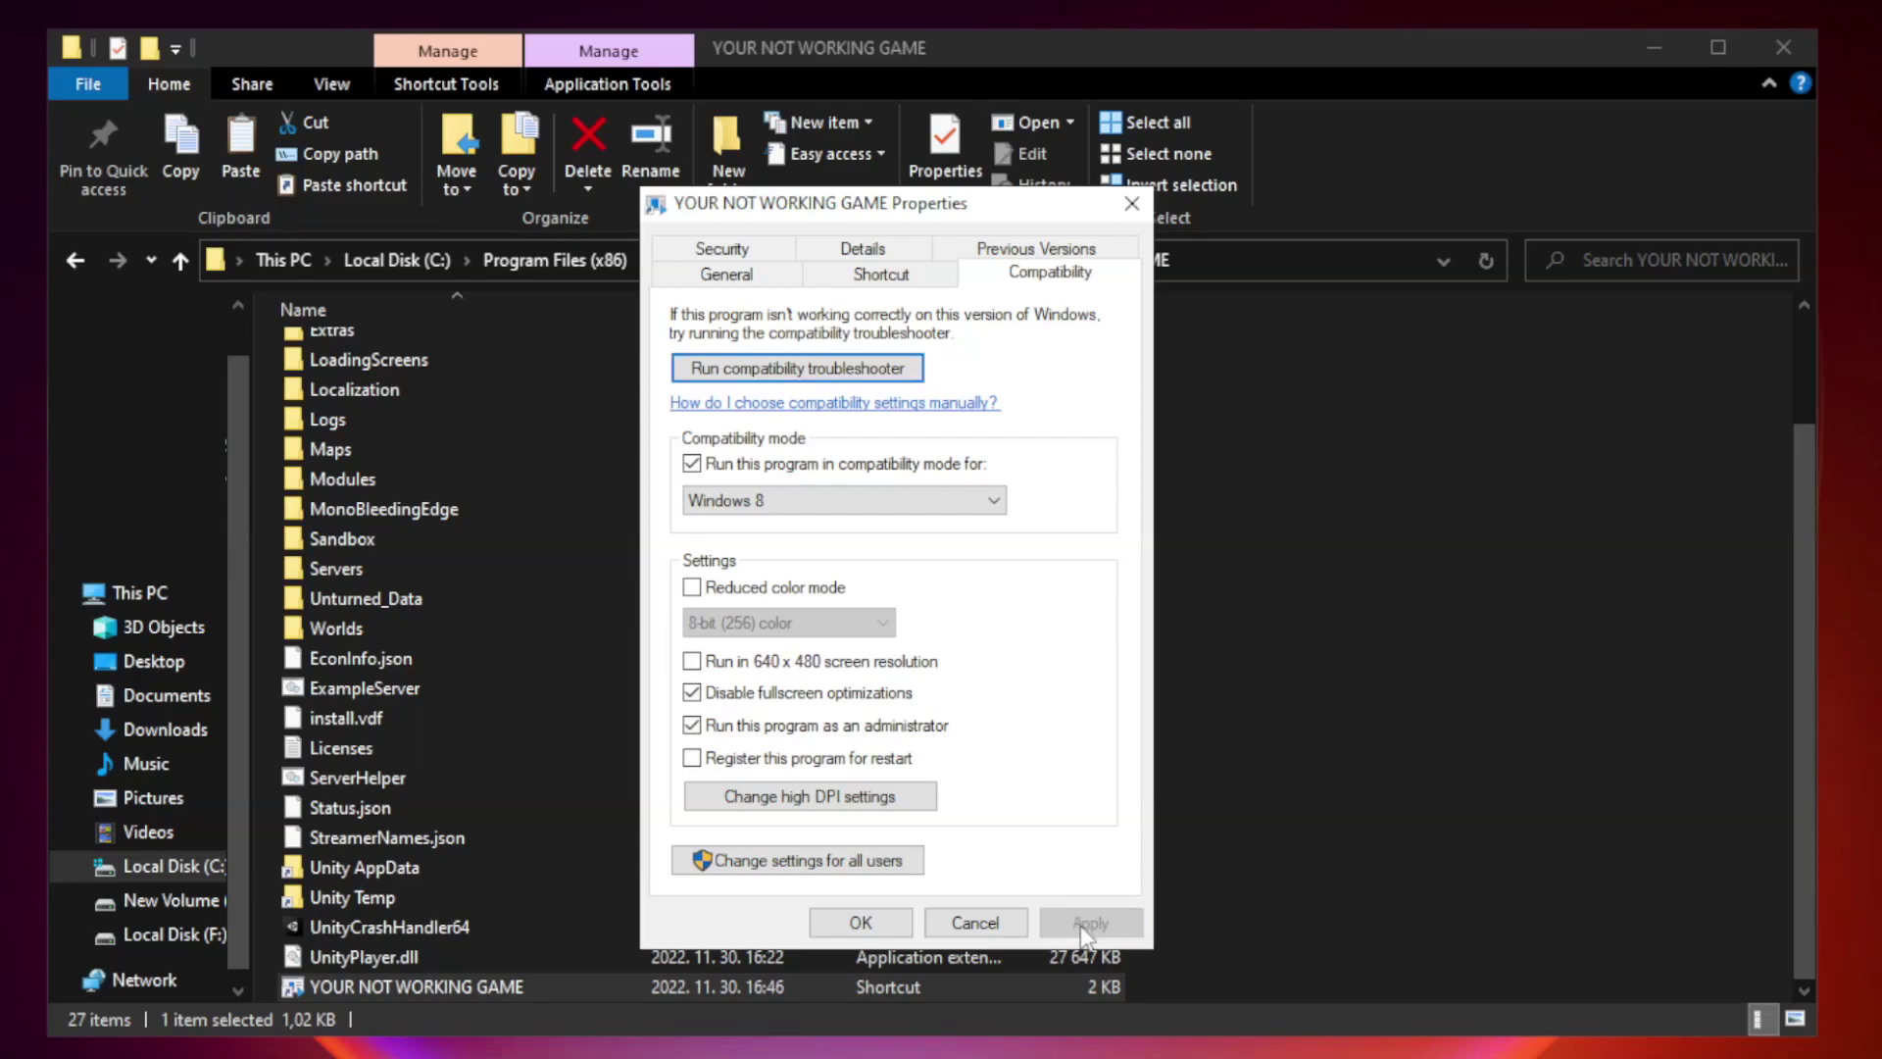
left_click(860, 923)
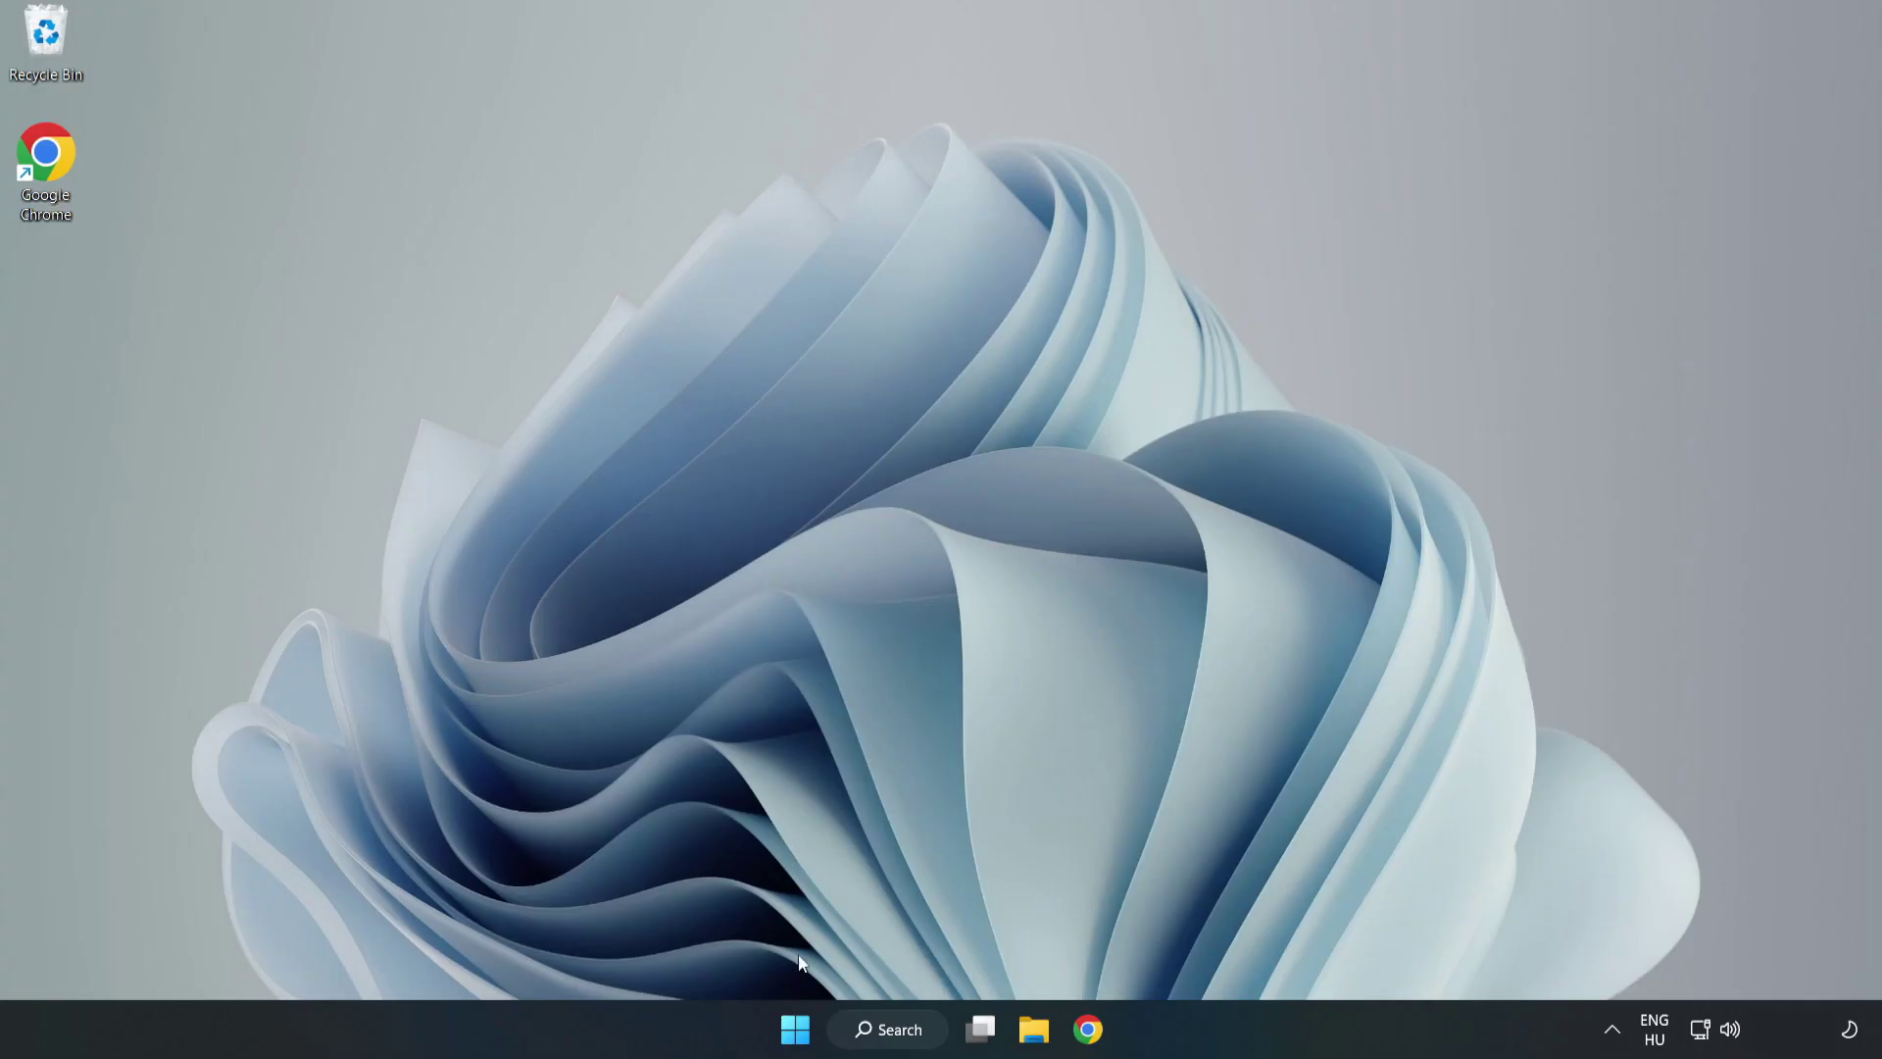
Open Task Manager from the Start button menu and show its Startup apps list
right_click(797, 1032)
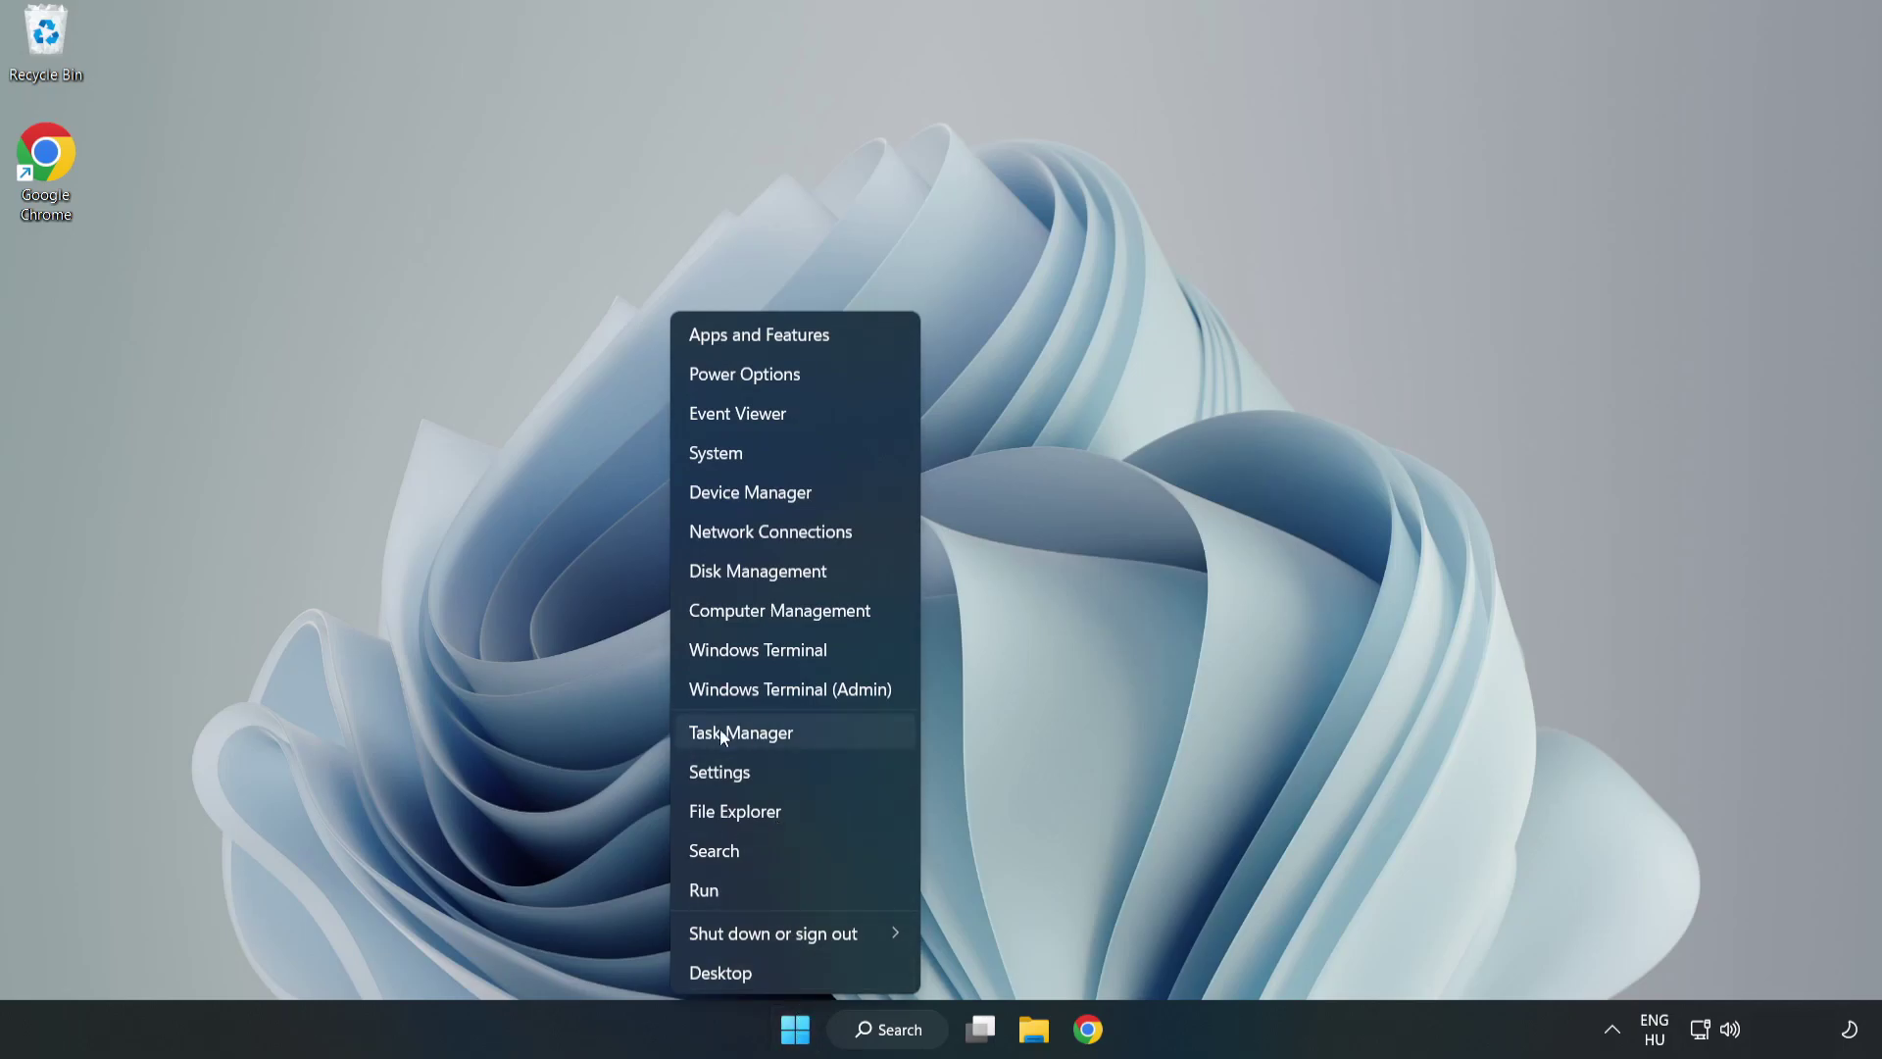
left_click(791, 732)
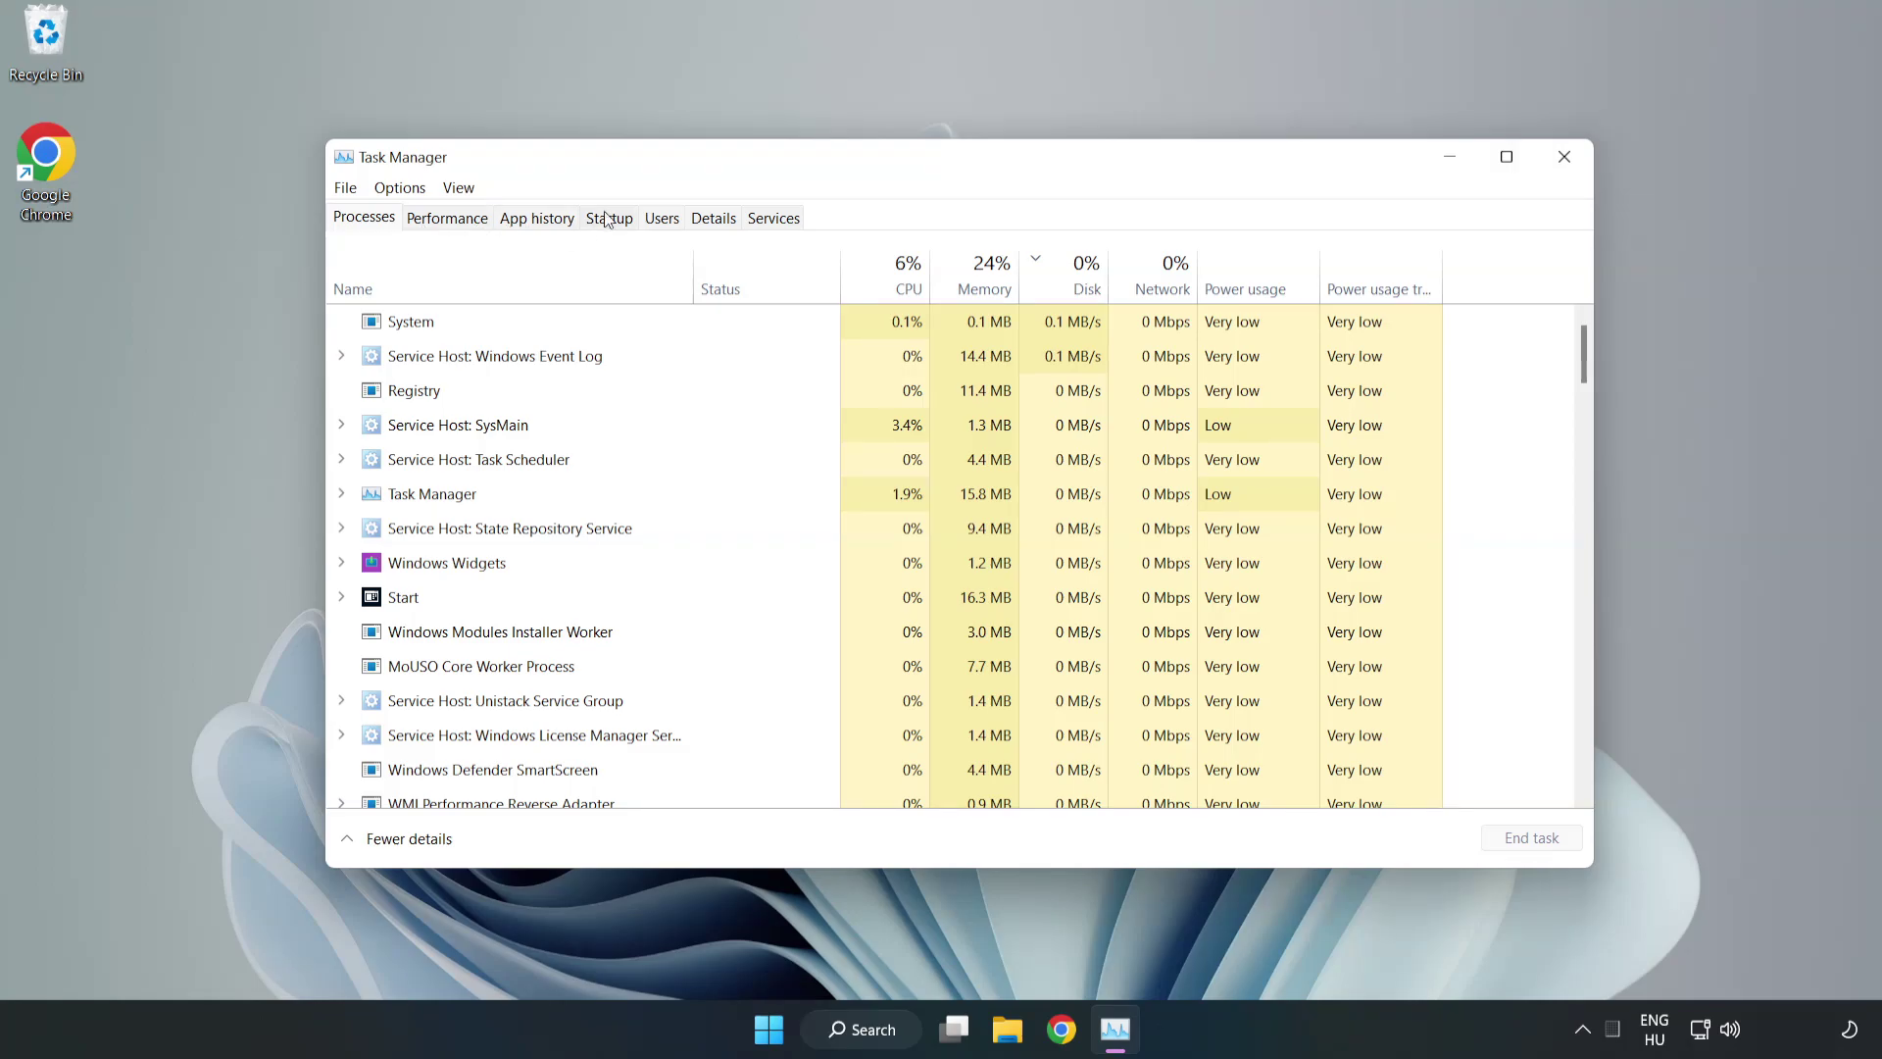
left_click(610, 218)
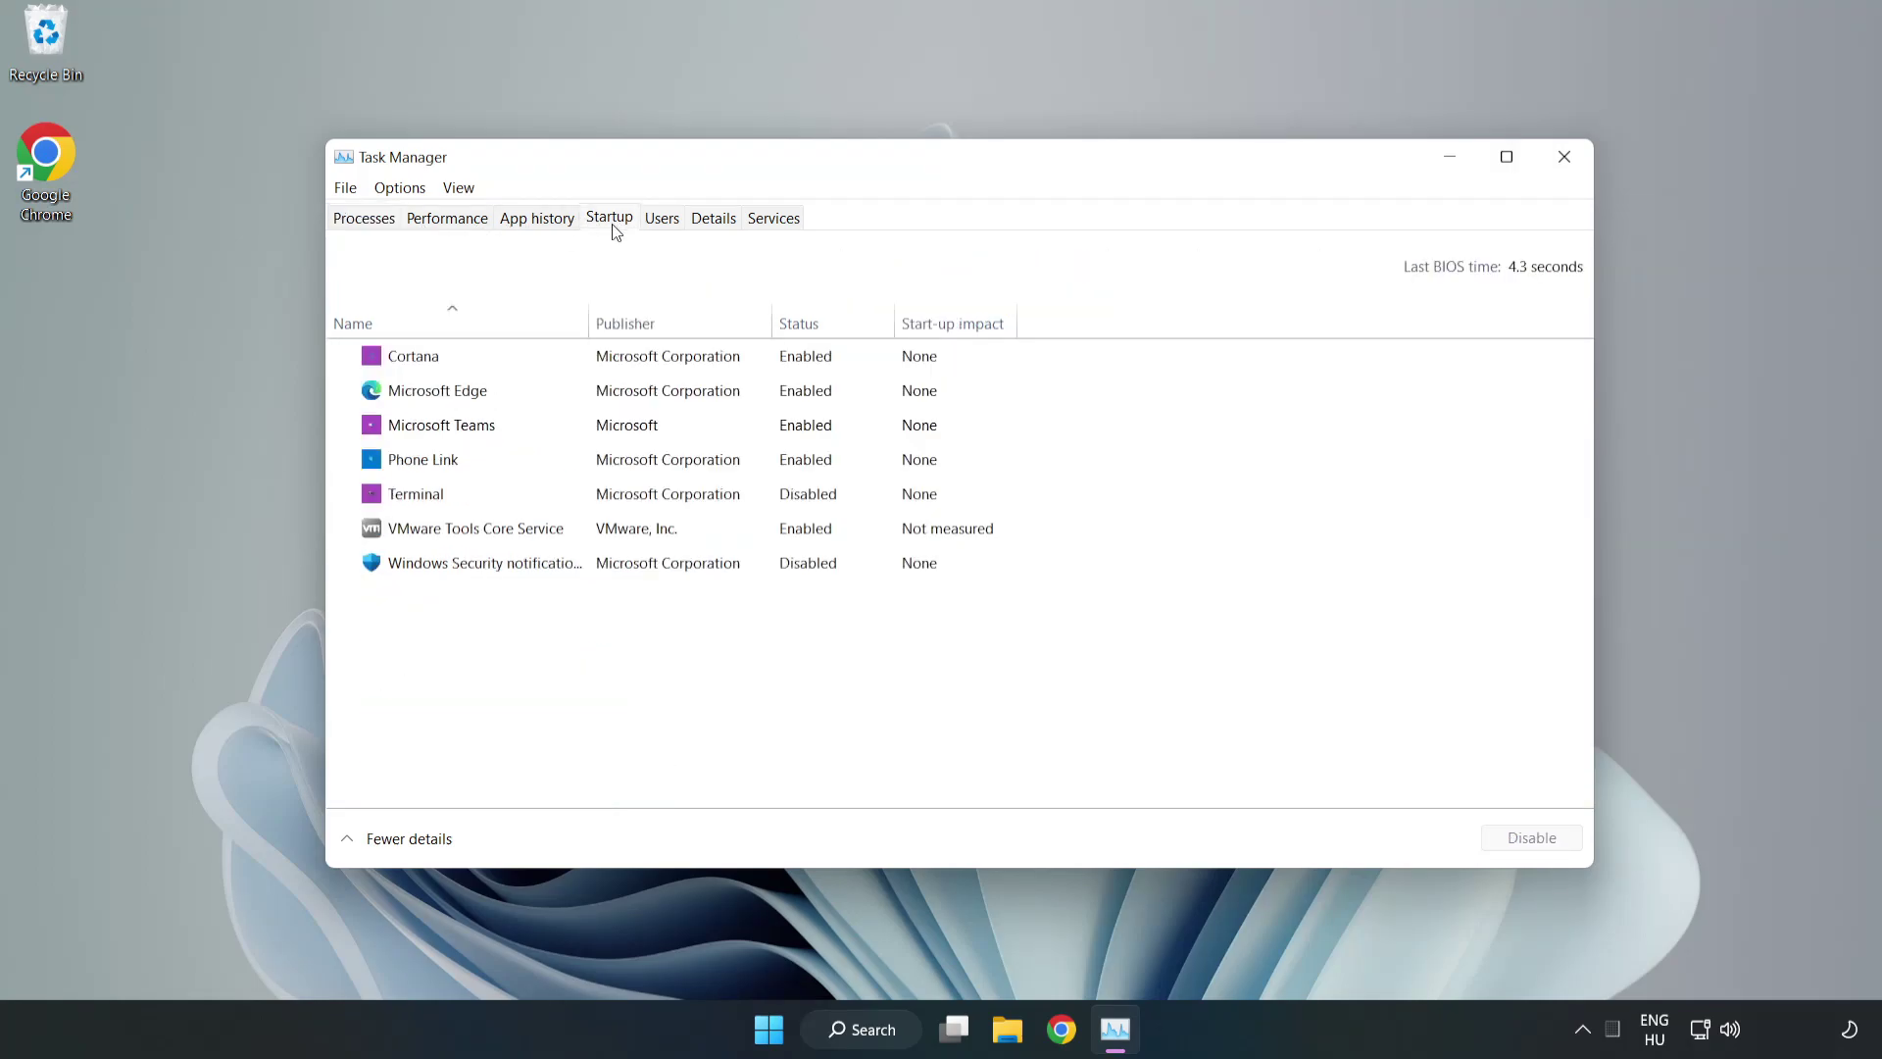
Disable Cortana, Microsoft Edge, Microsoft Teams and Phone Link at startup, then close Task Manager
left_click(648, 371)
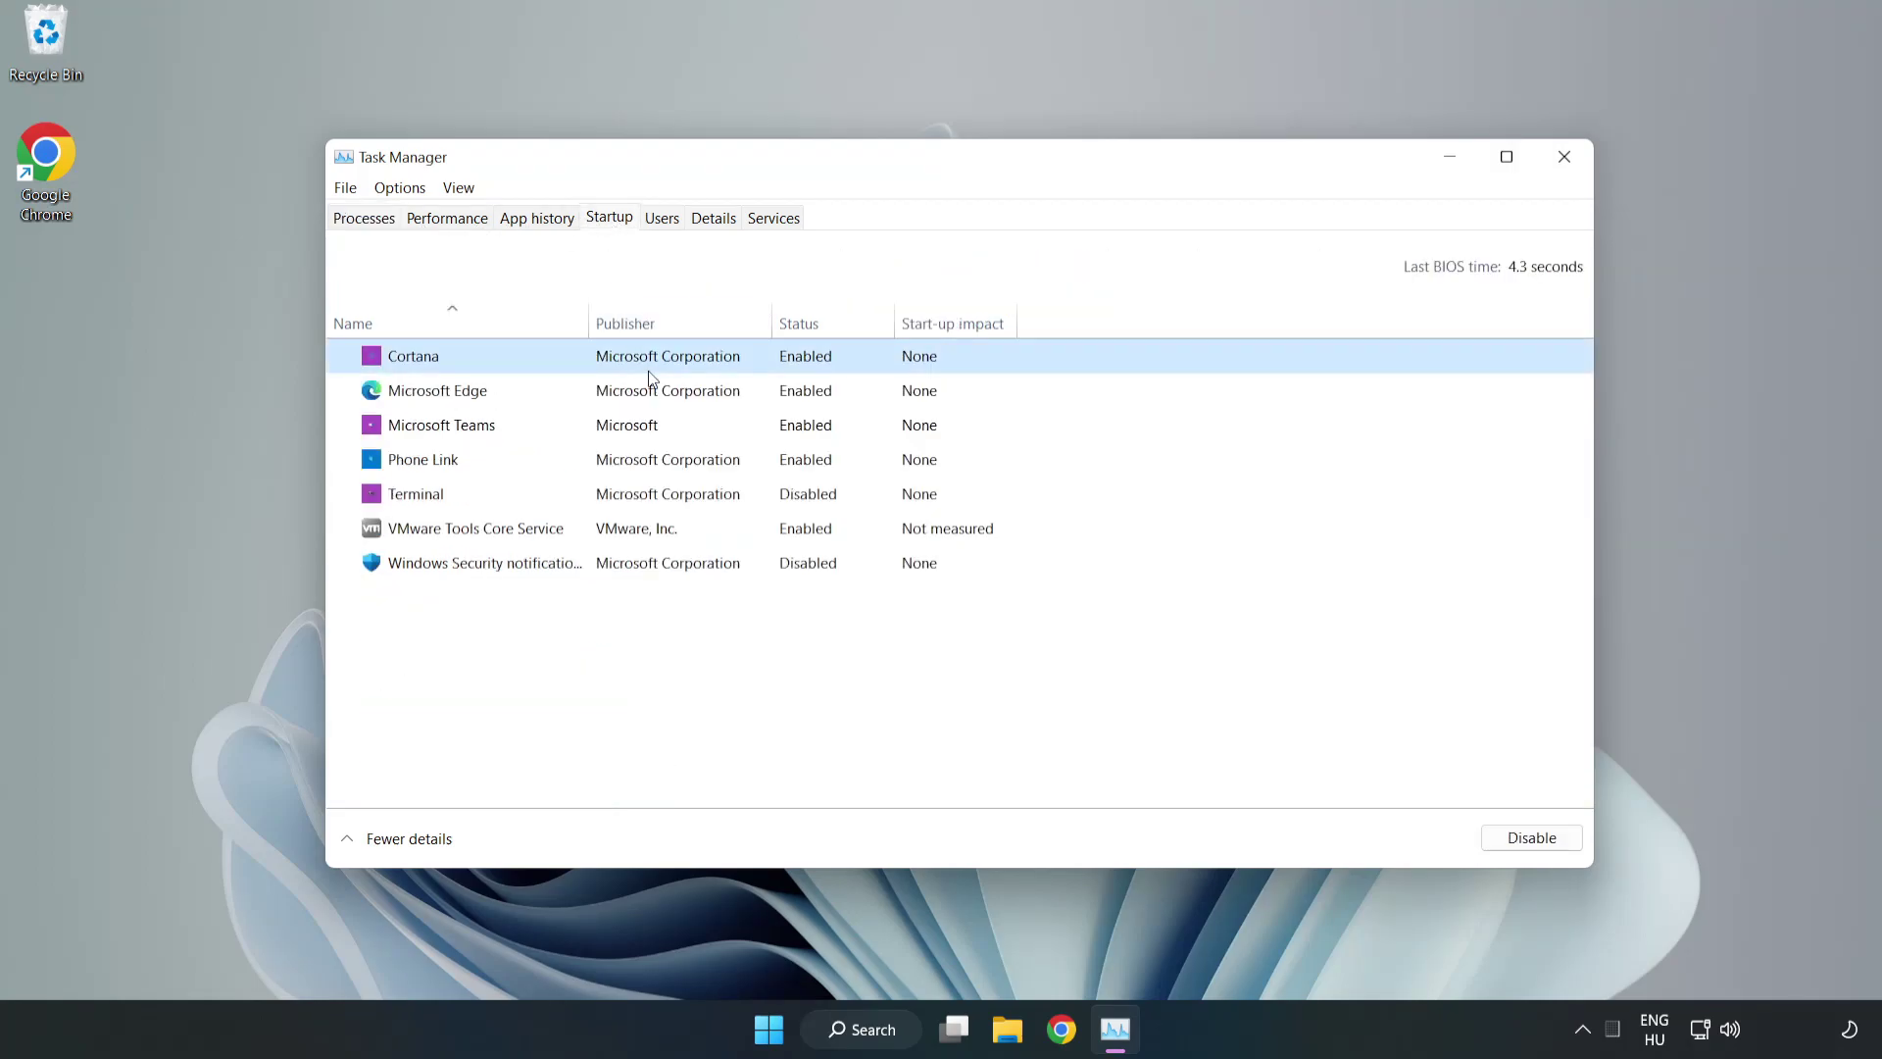
left_click(1524, 840)
left_click(811, 385)
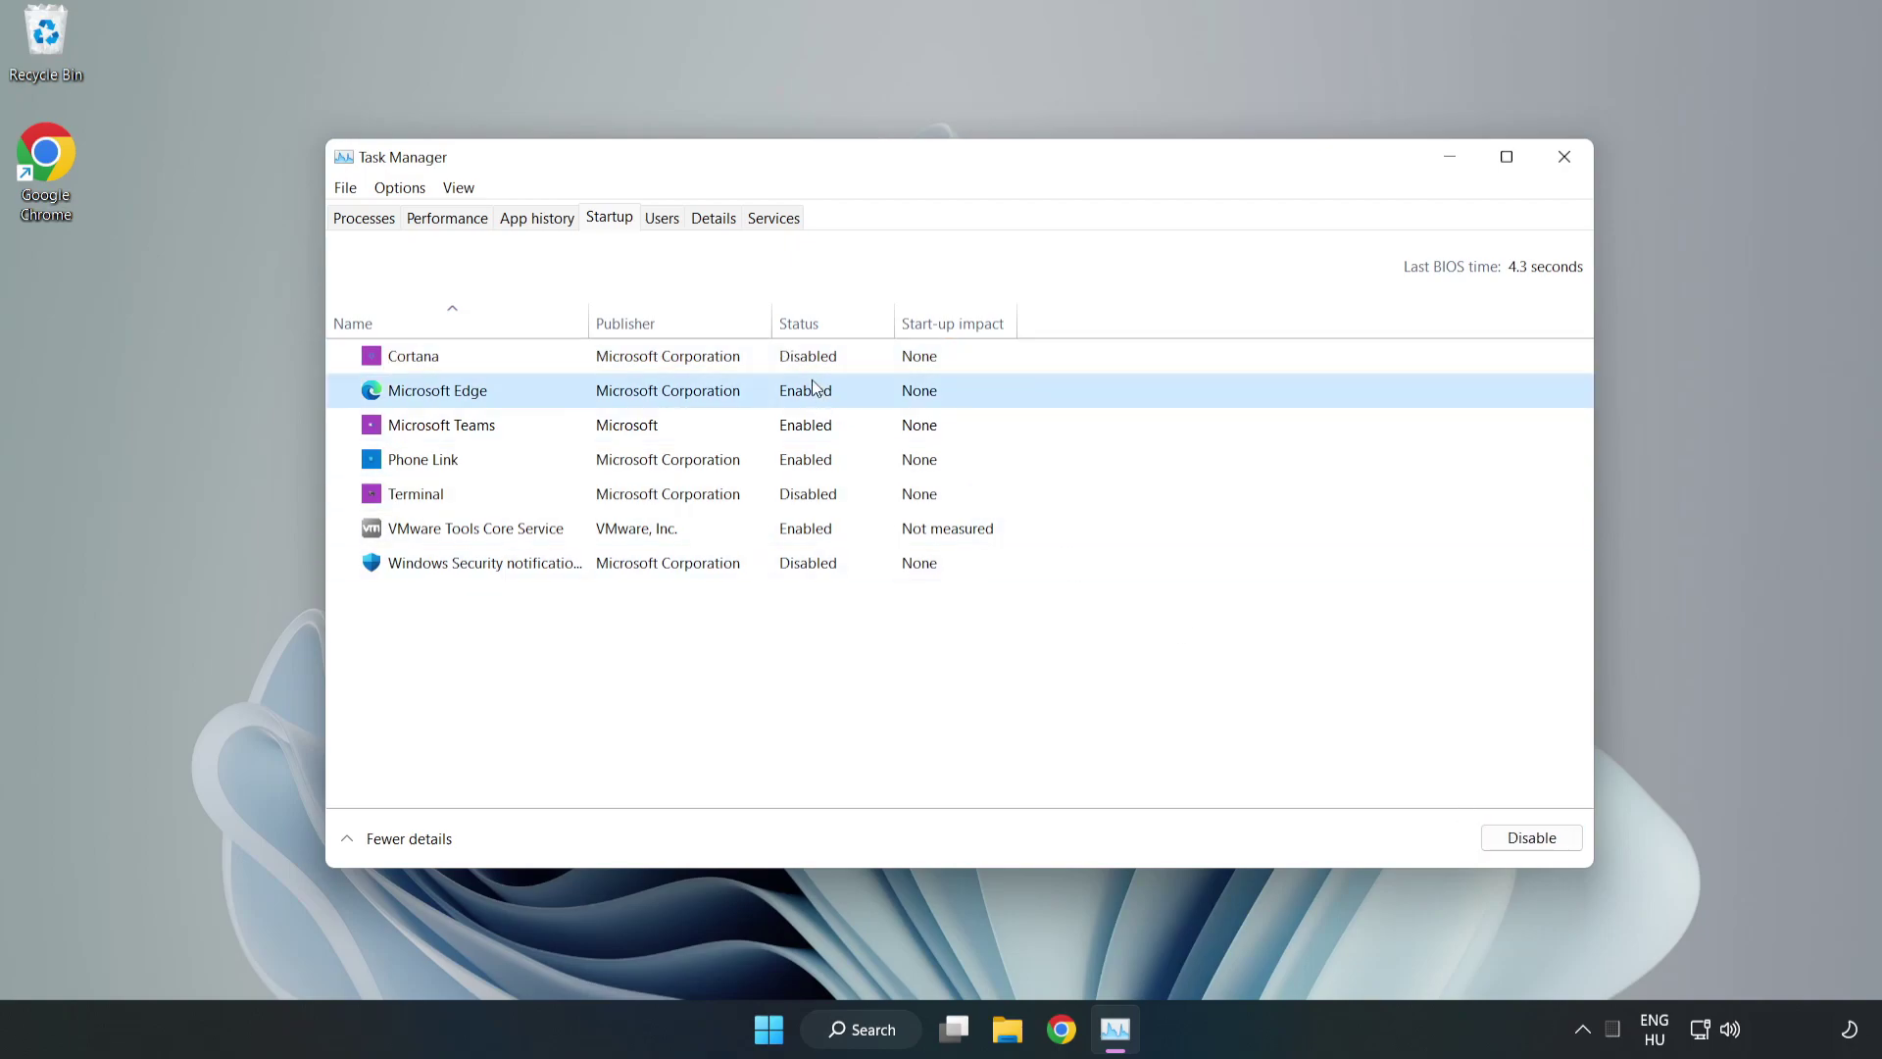
left_click(1531, 839)
left_click(667, 428)
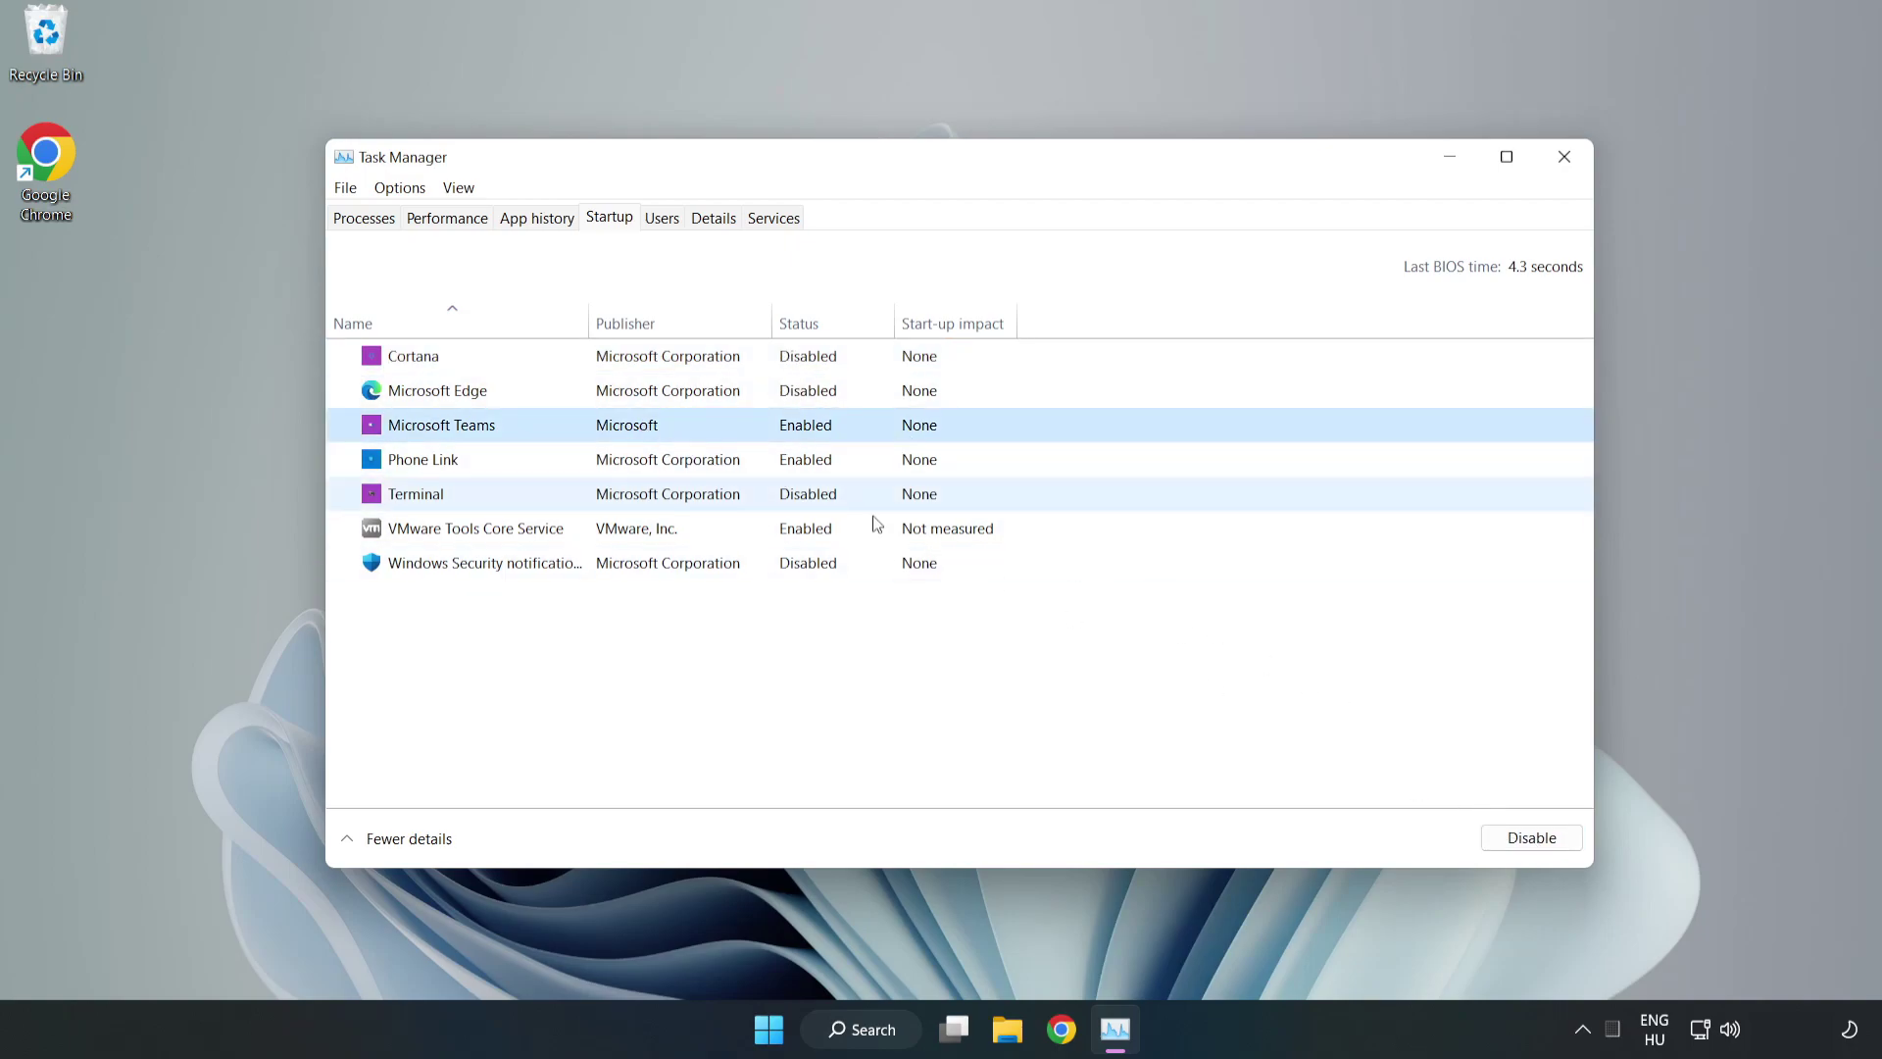
left_click(1531, 839)
left_click(631, 462)
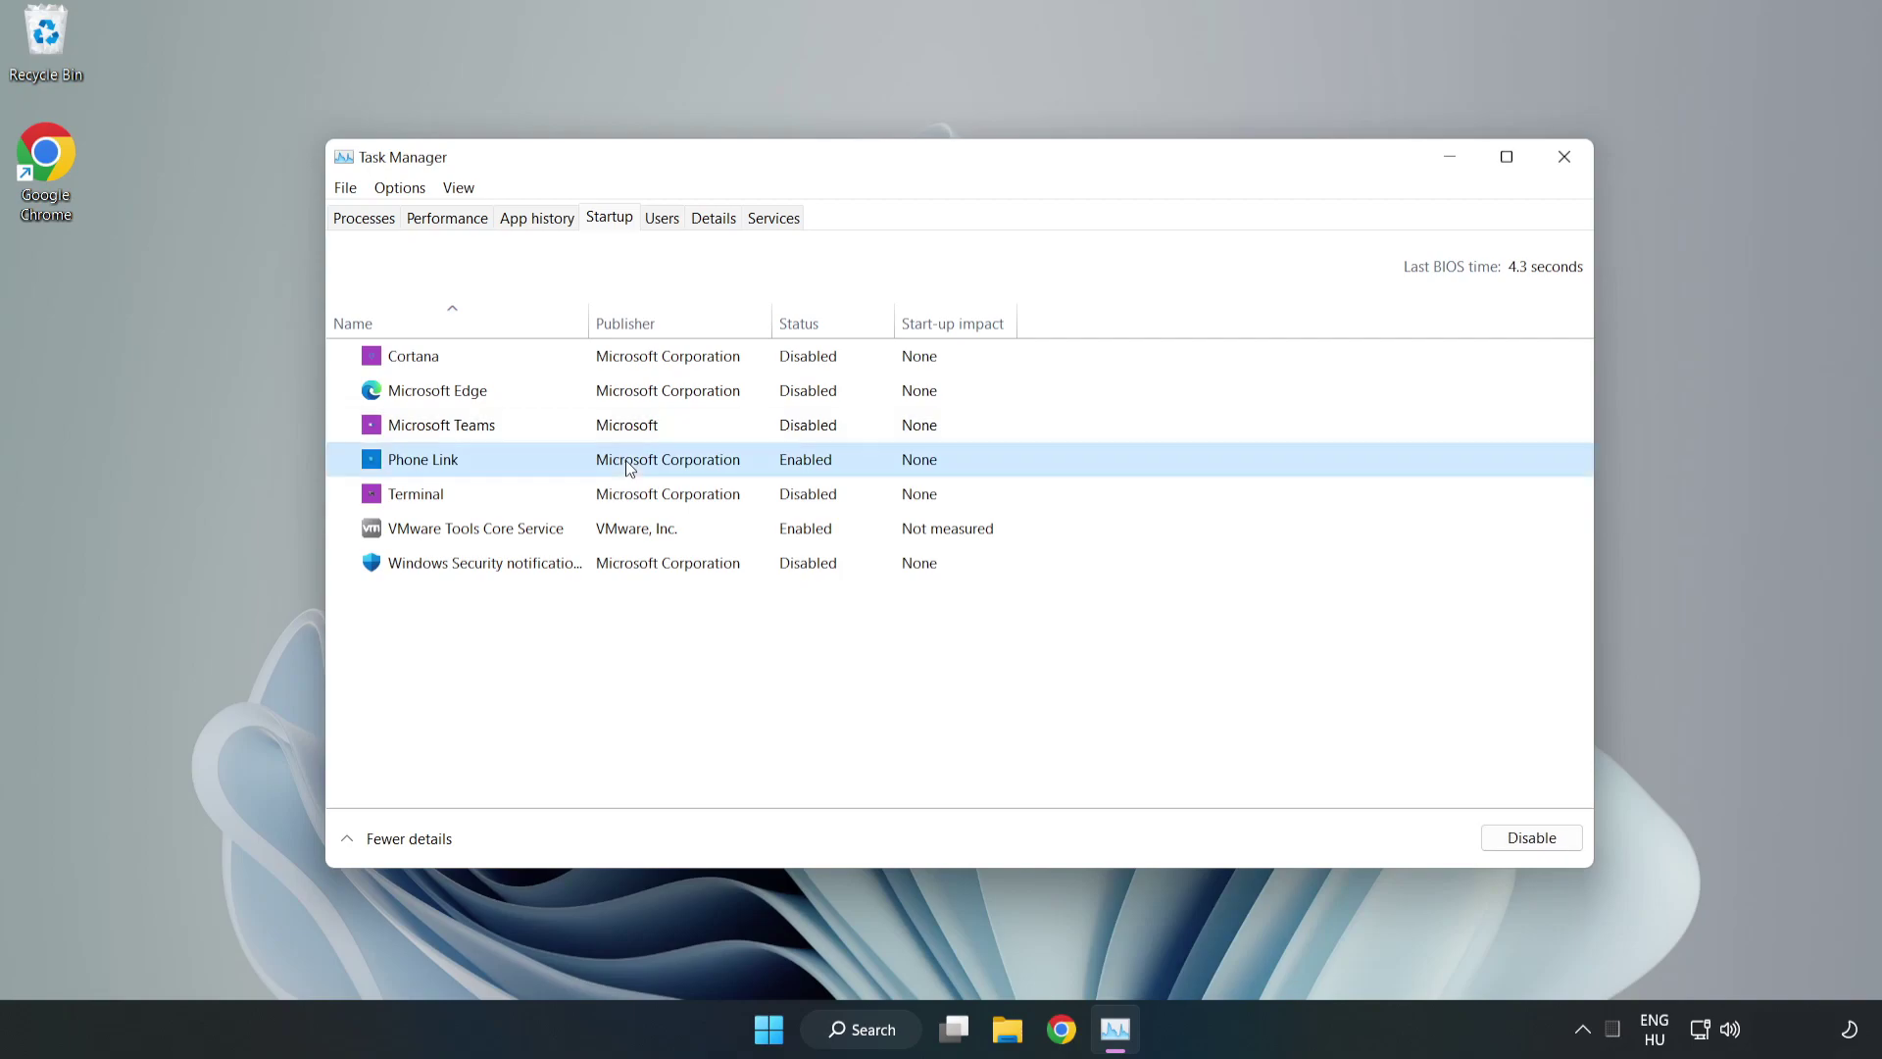
left_click(1566, 845)
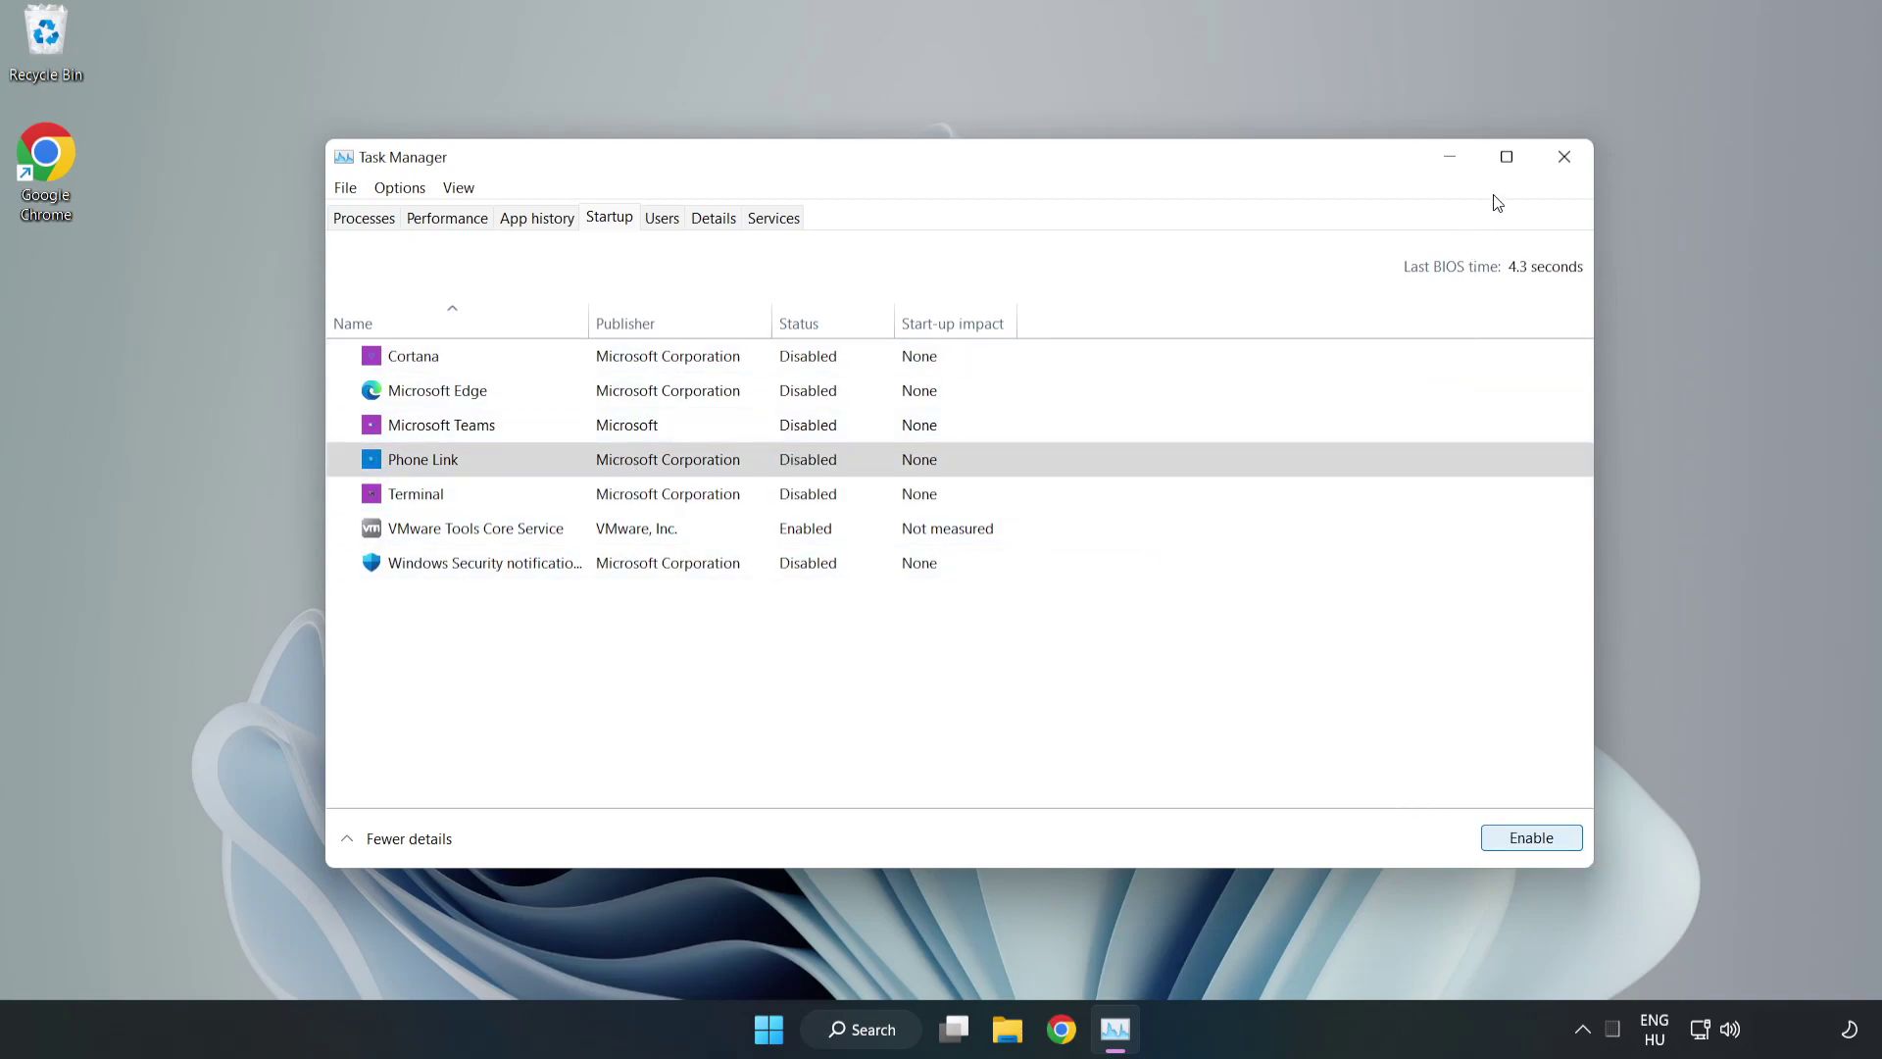
left_click(1565, 157)
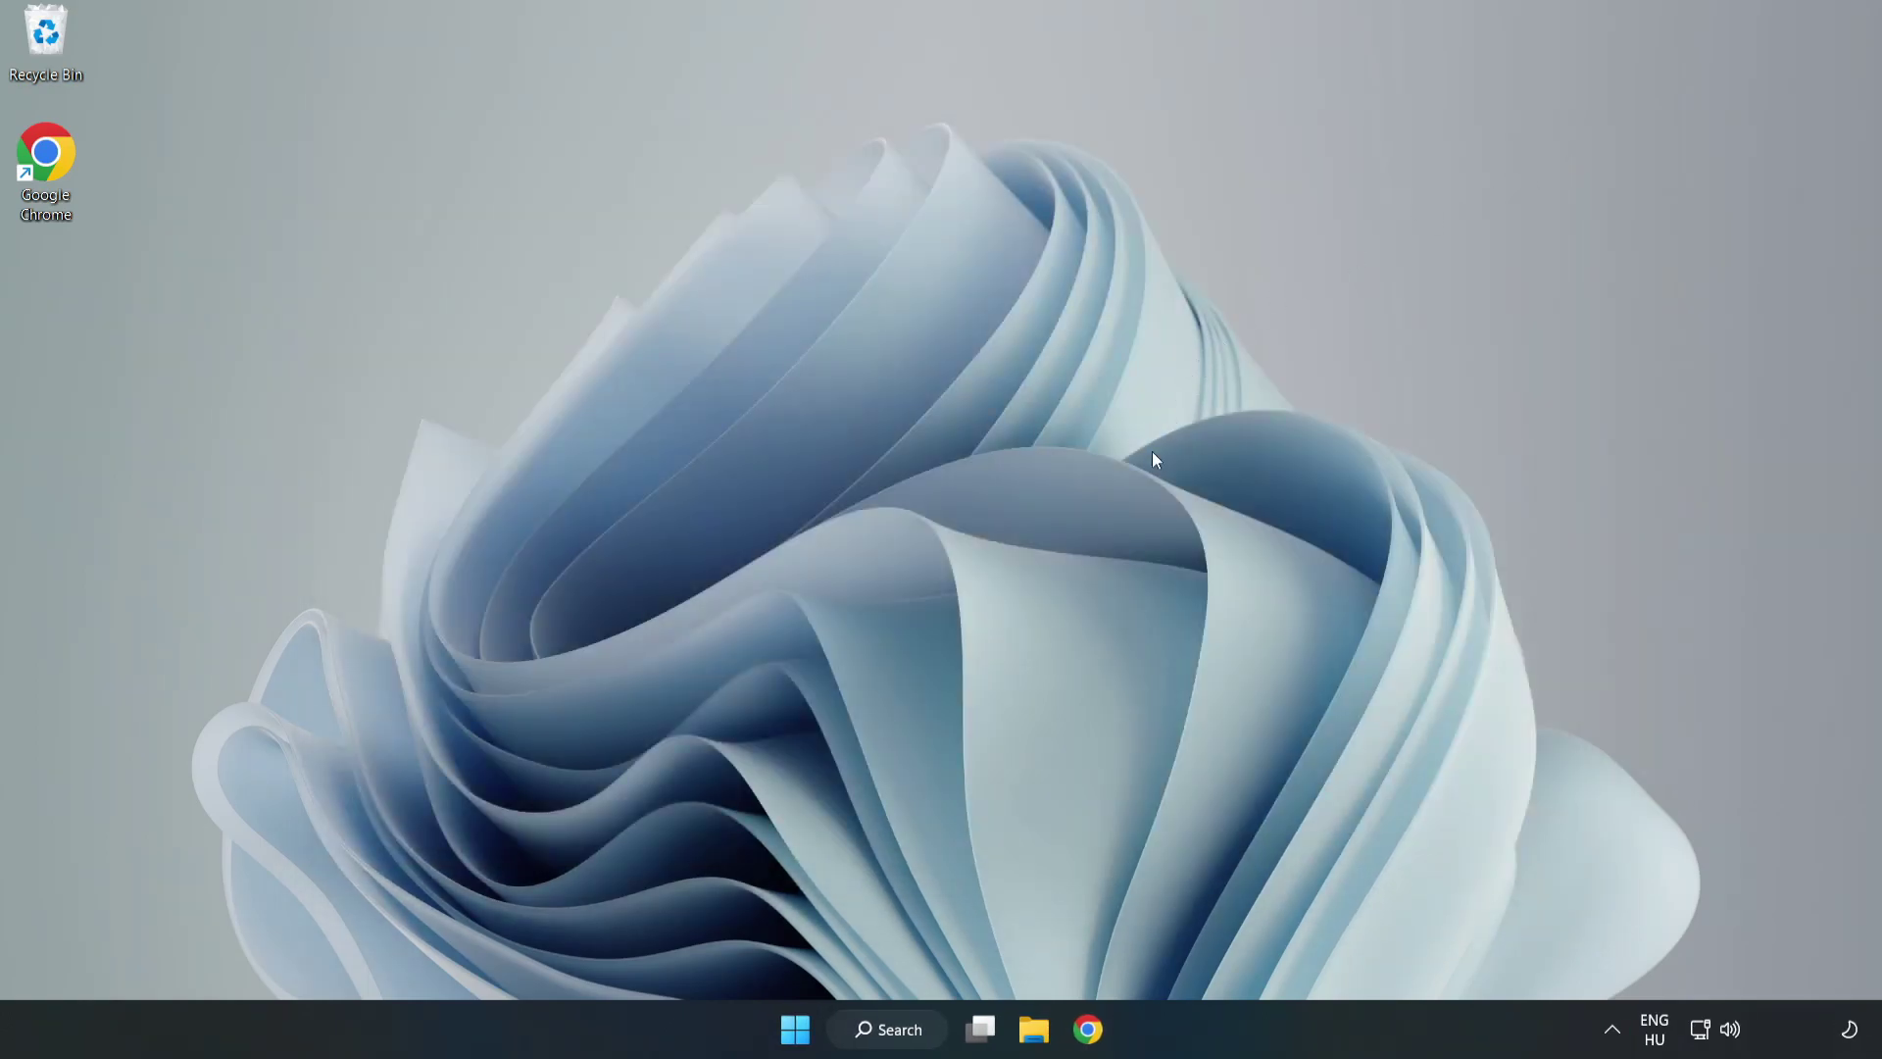
Back in Chrome, download the DirectX End-User Runtime Web Installer and launch dxwebsetup.exe
left_click(1086, 1045)
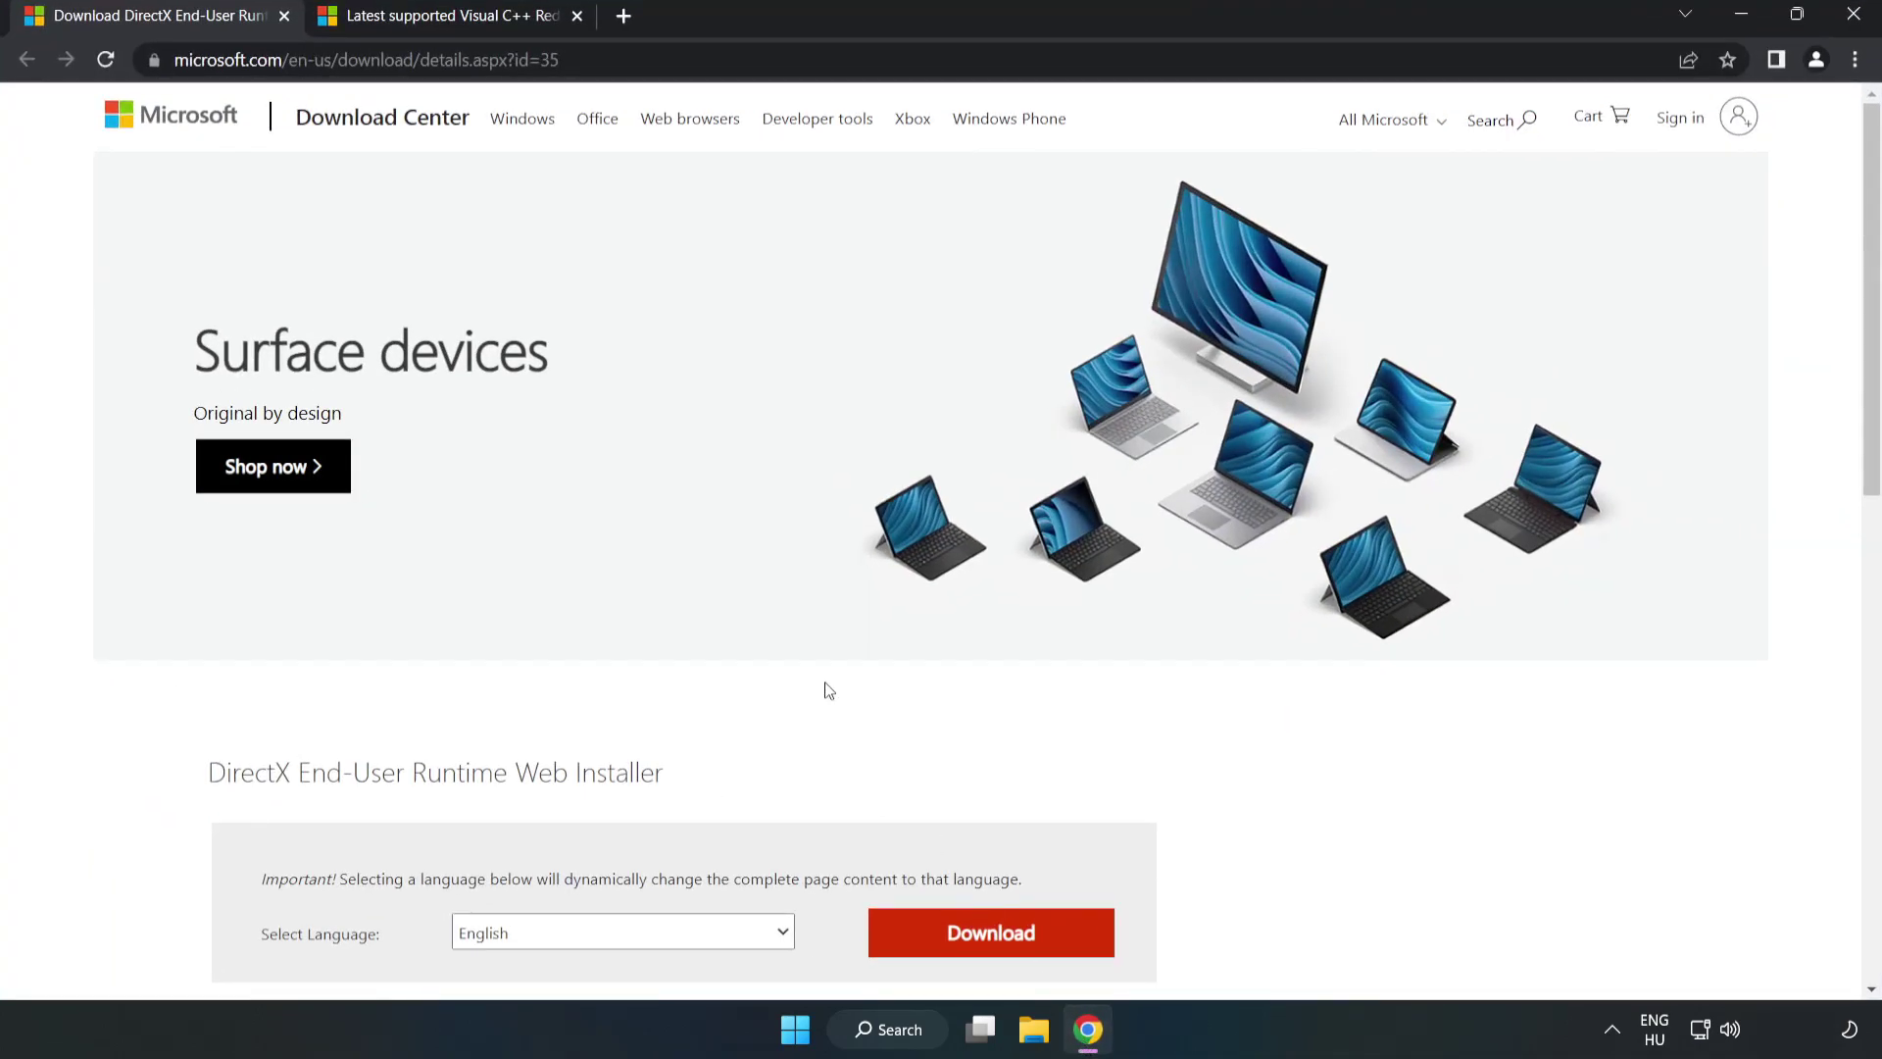
left_click(485, 59)
key("End")
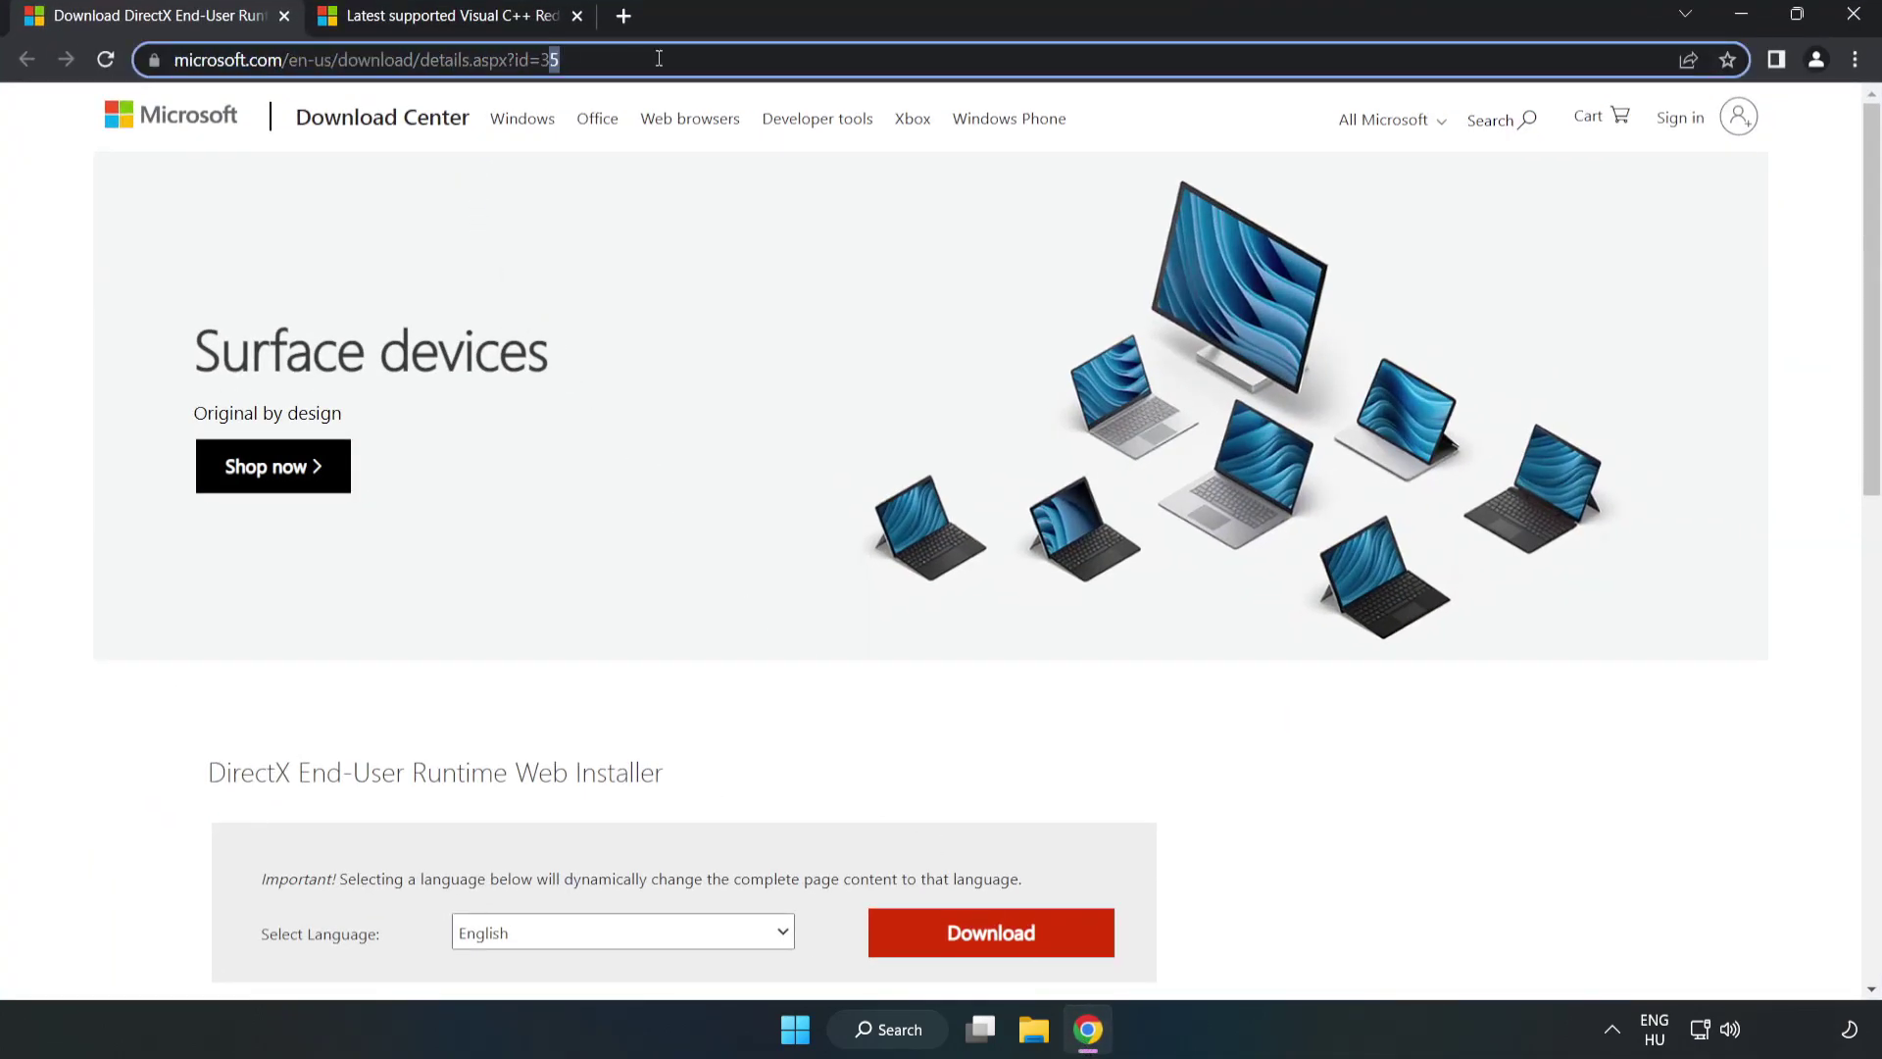
left_click(79, 224)
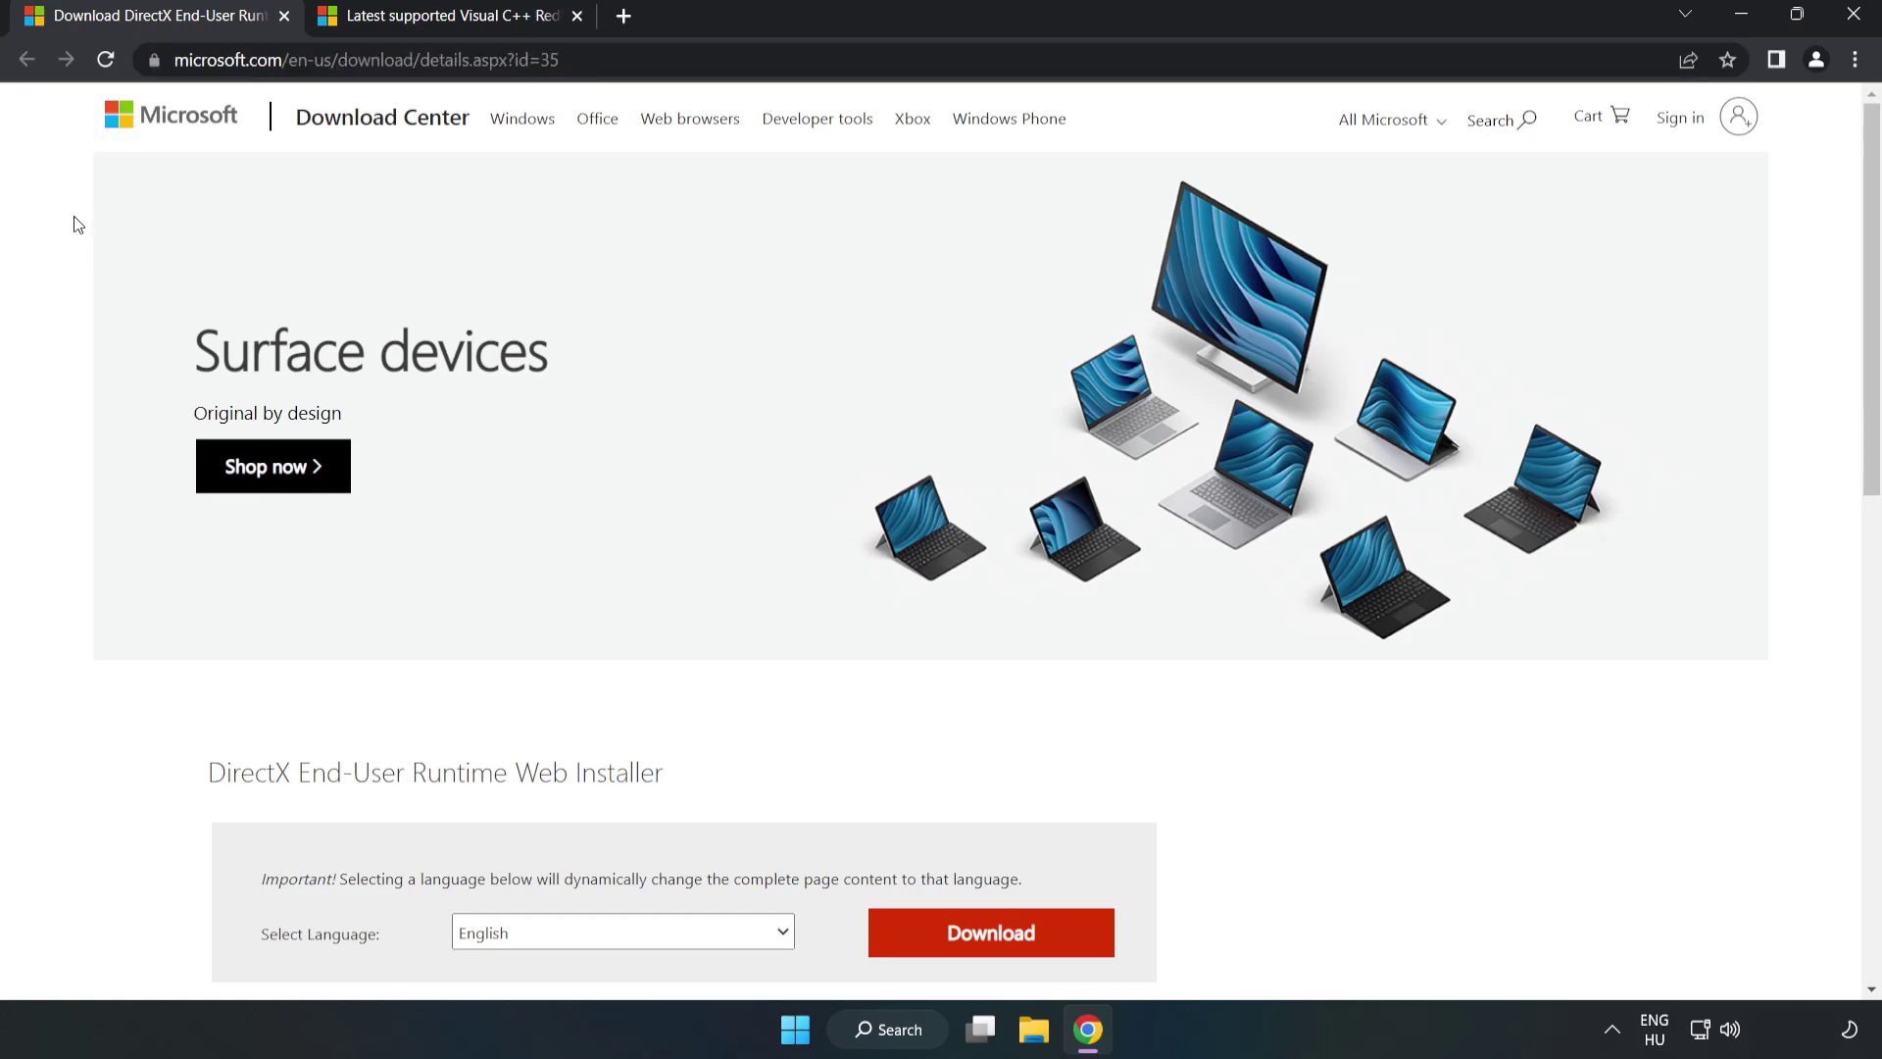
scroll(78, 225, "down", 3)
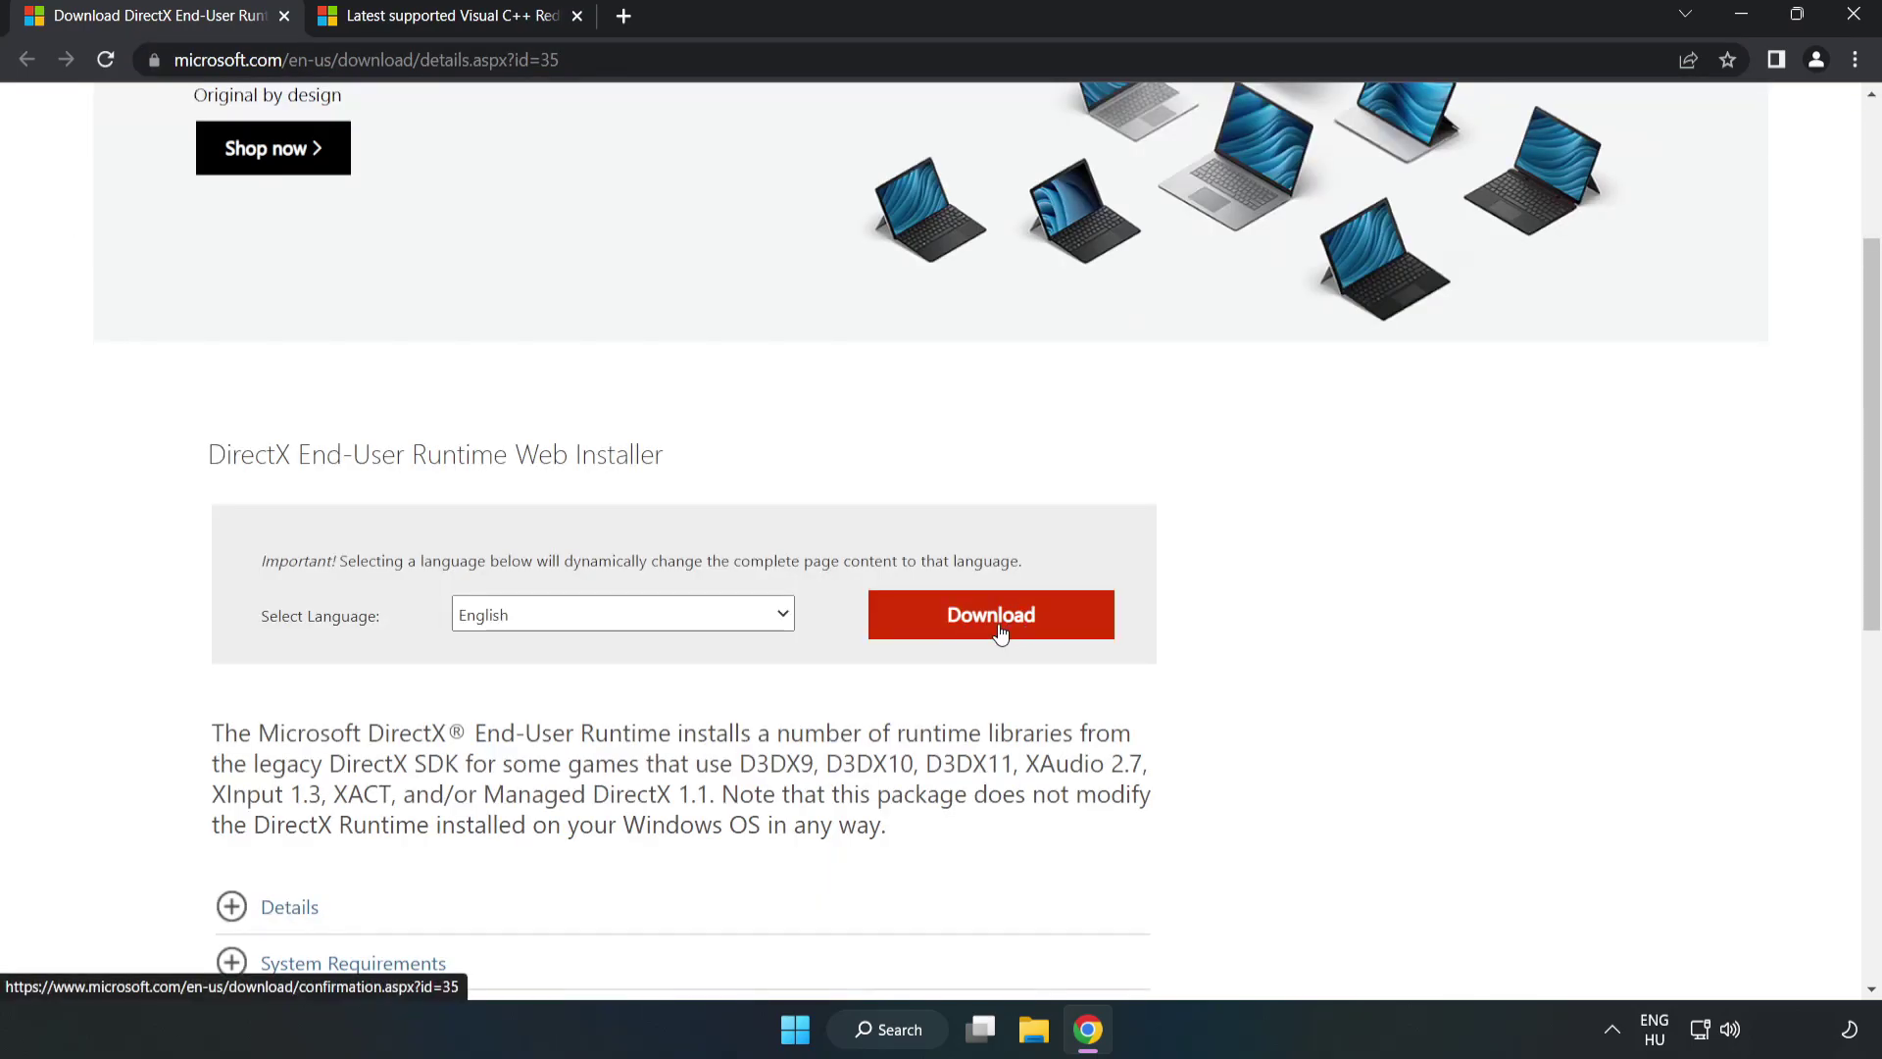
left_click(1000, 632)
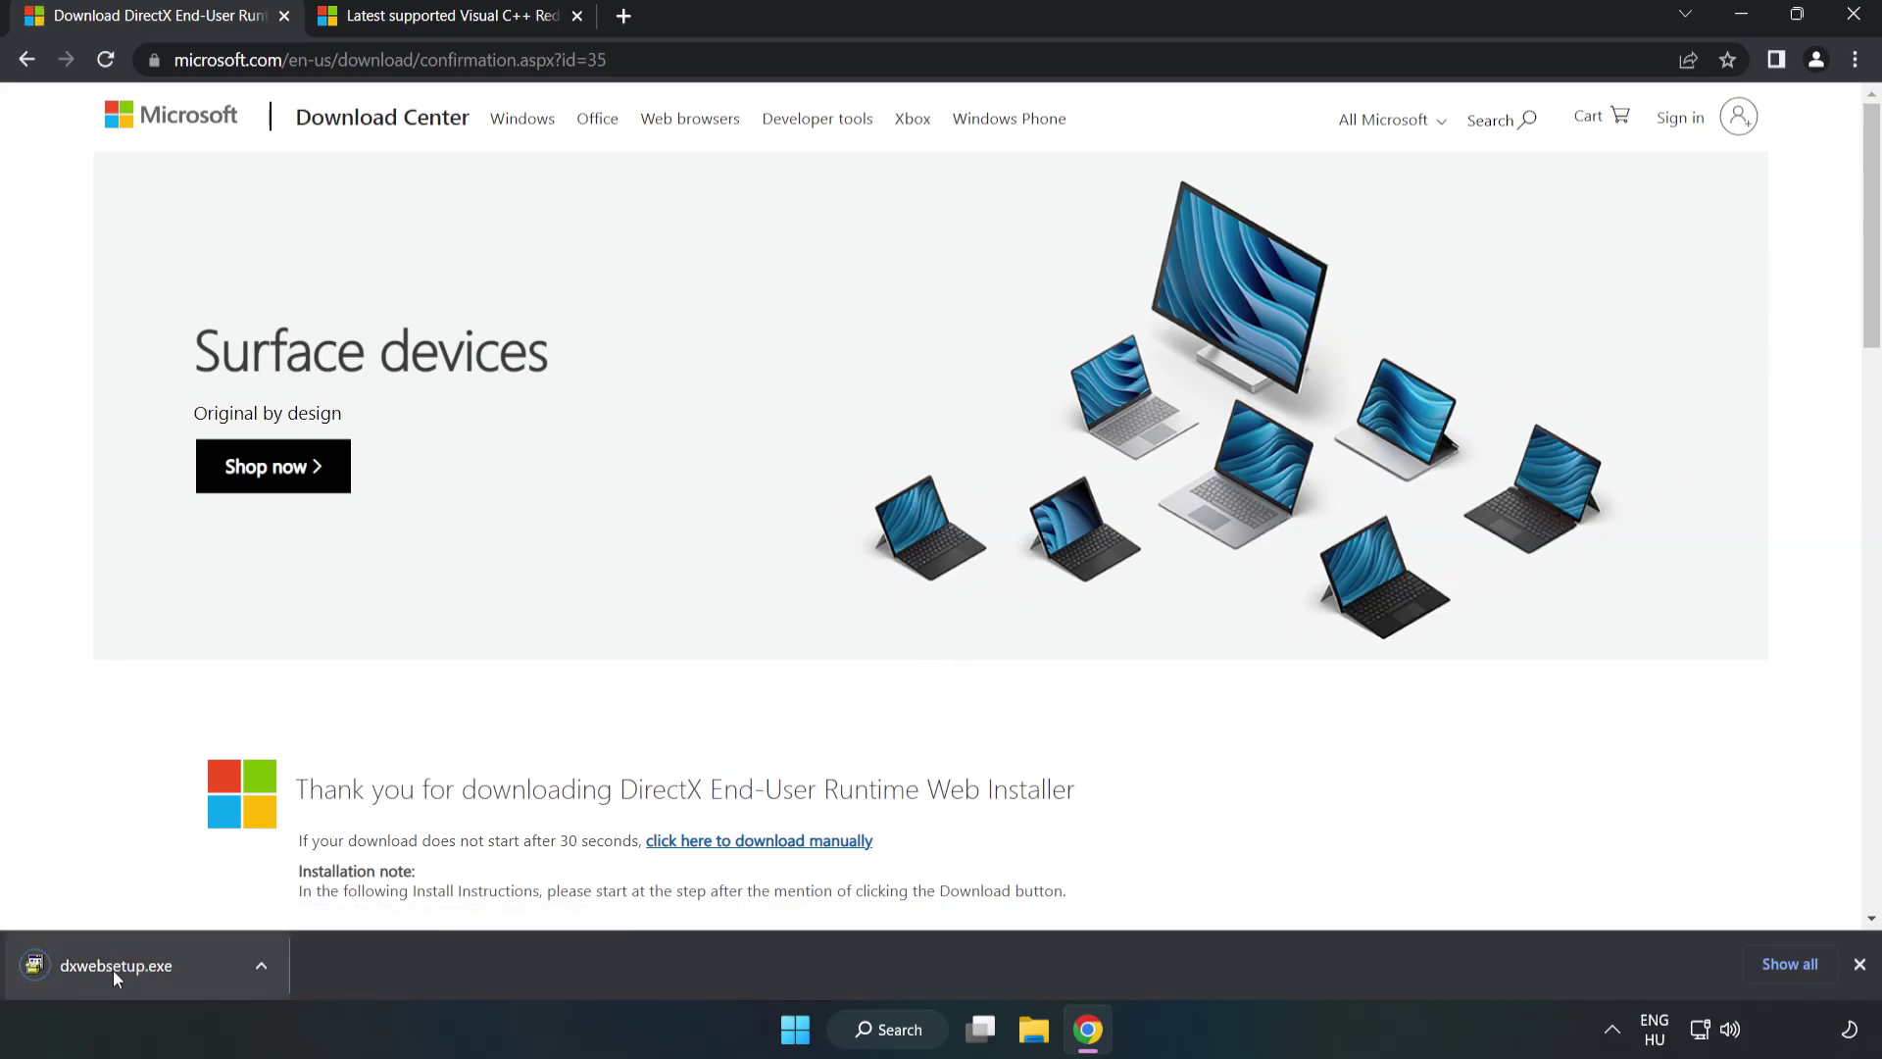
left_click(139, 967)
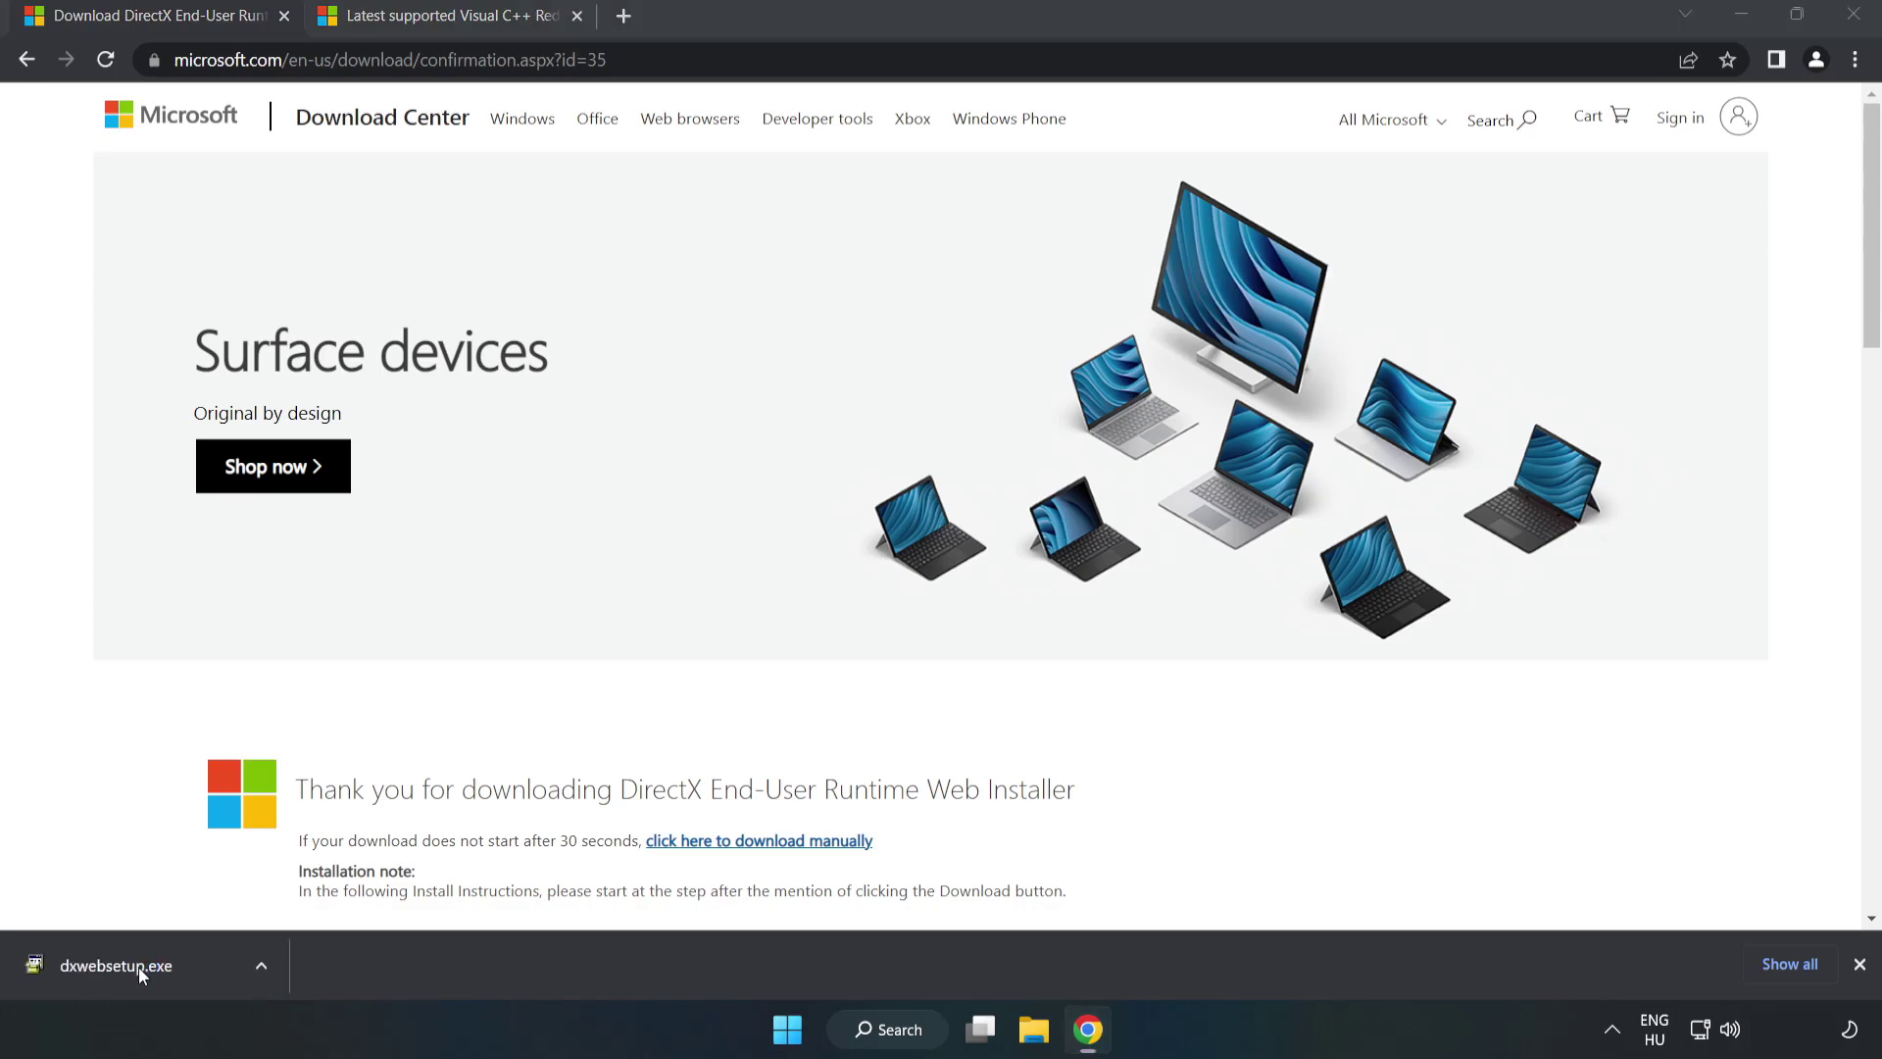
Accept the DirectX license, leave Bing Bar unchecked, and finish setup since DirectX is already installed
left_click_drag(429, 152, 916, 315)
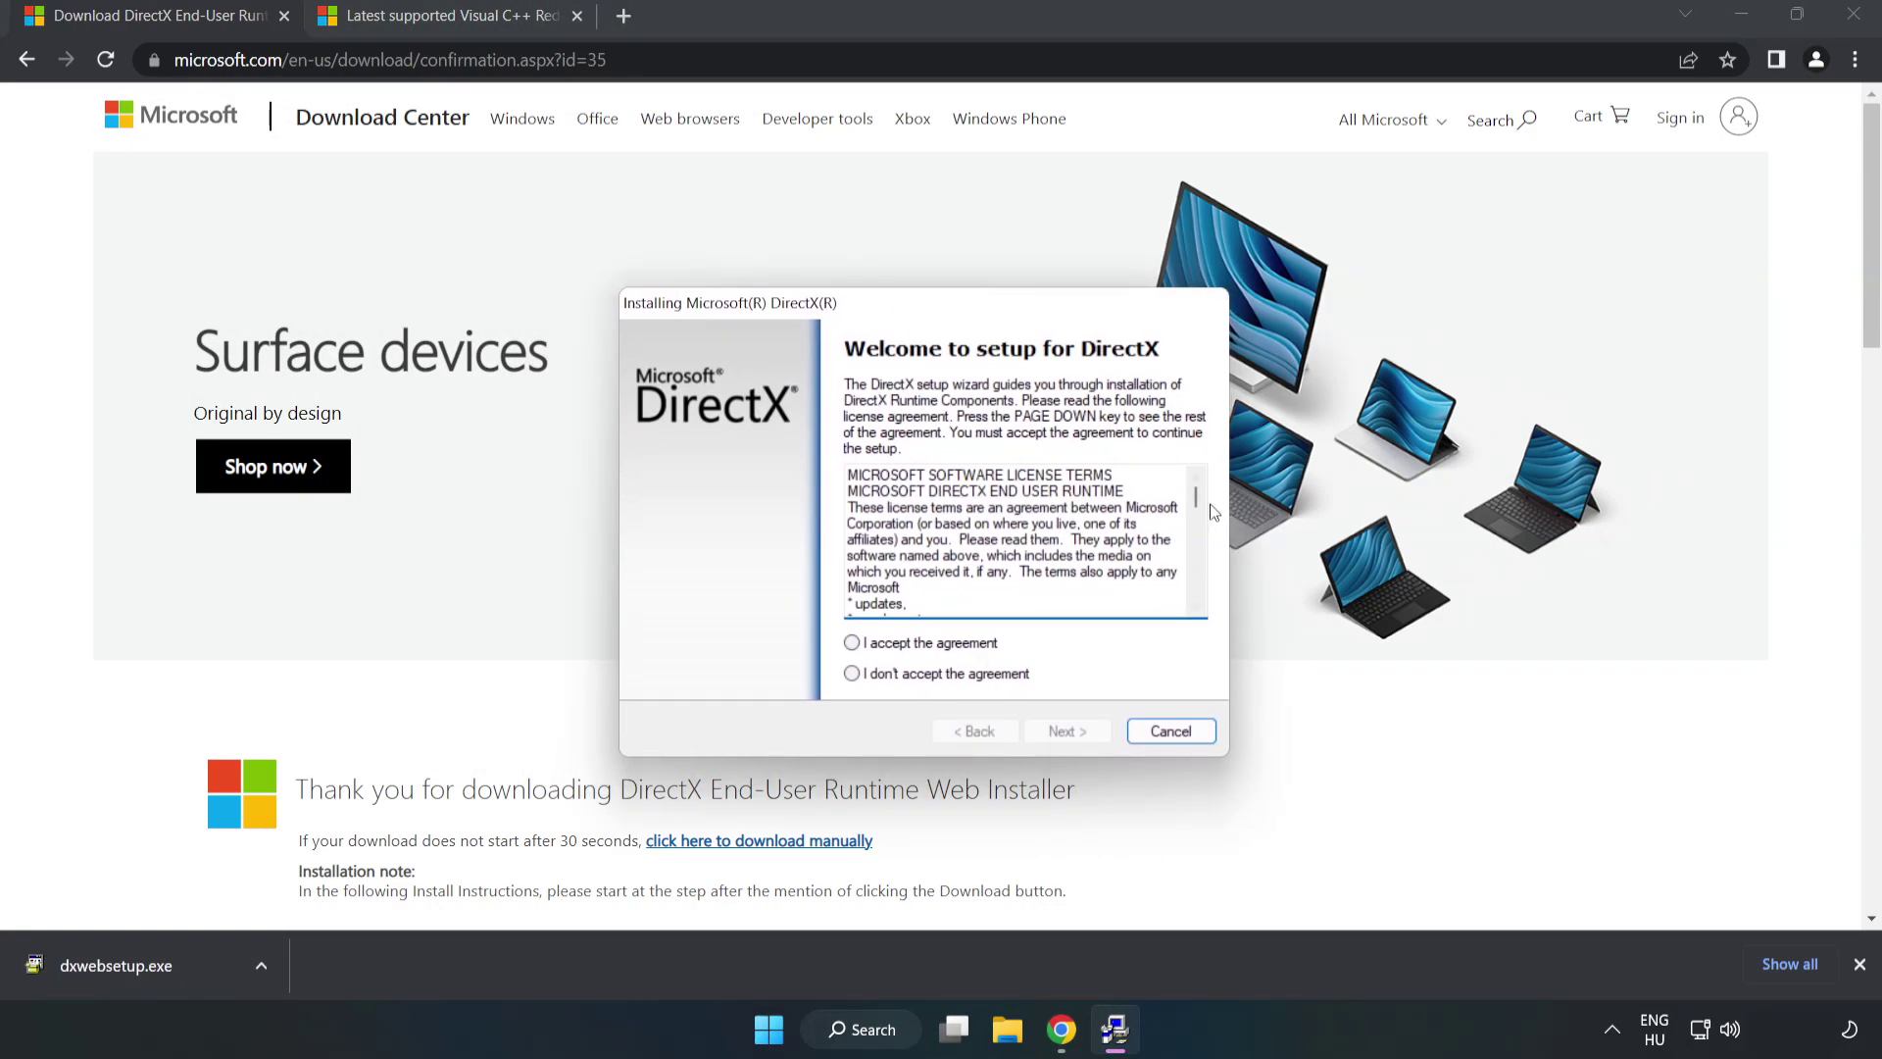
left_click_drag(1197, 500, 1185, 606)
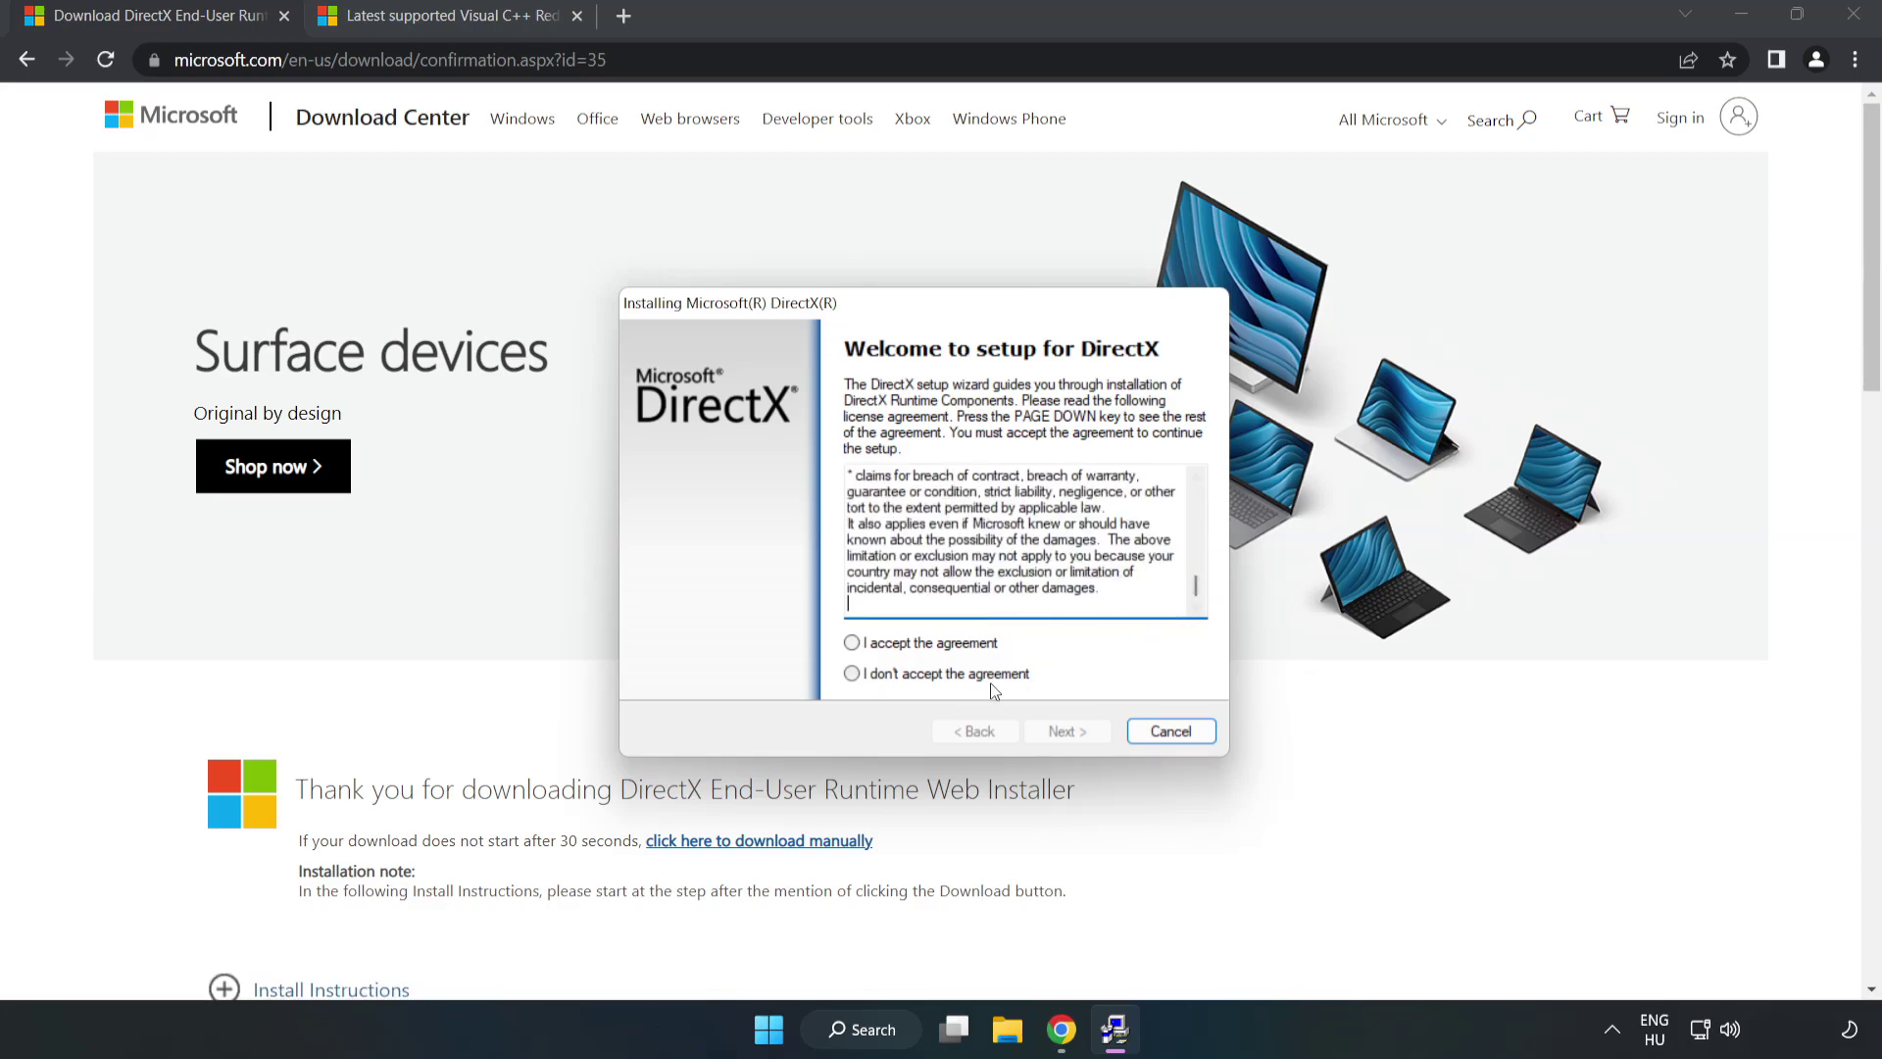
left_click(847, 644)
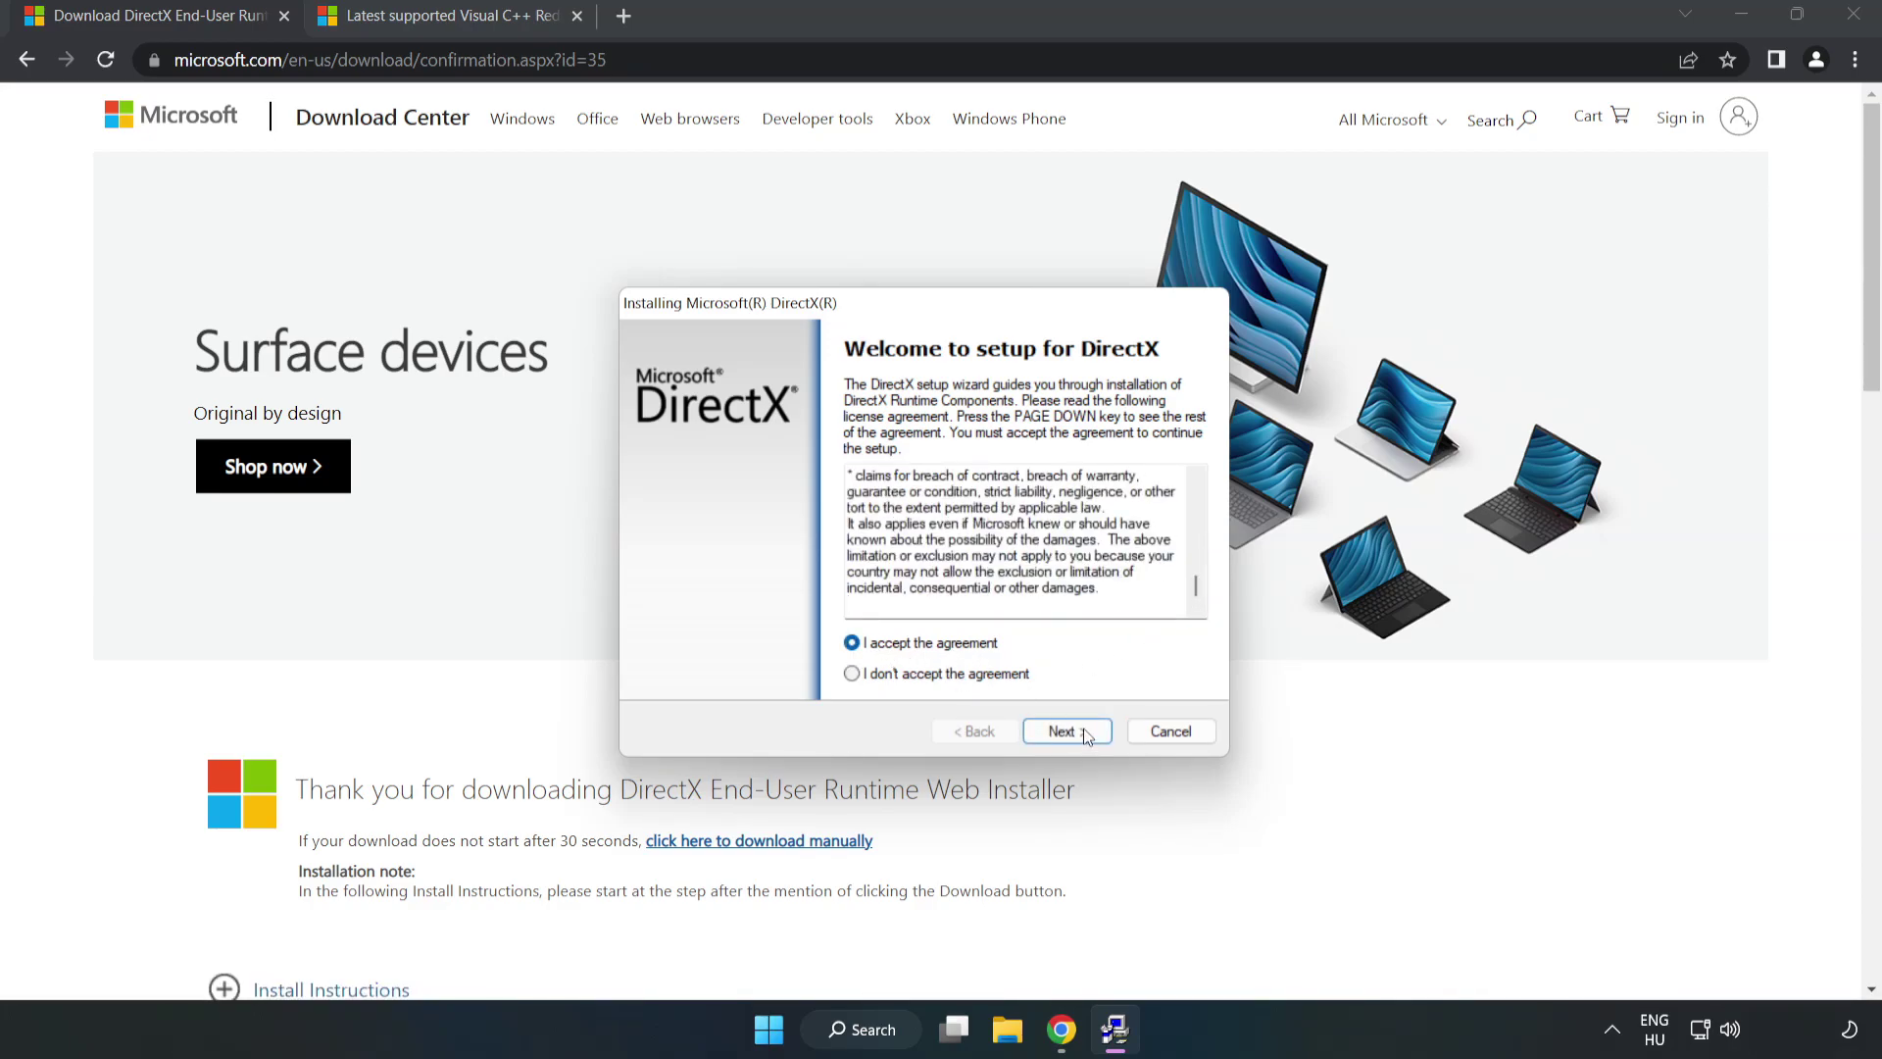
left_click(1067, 732)
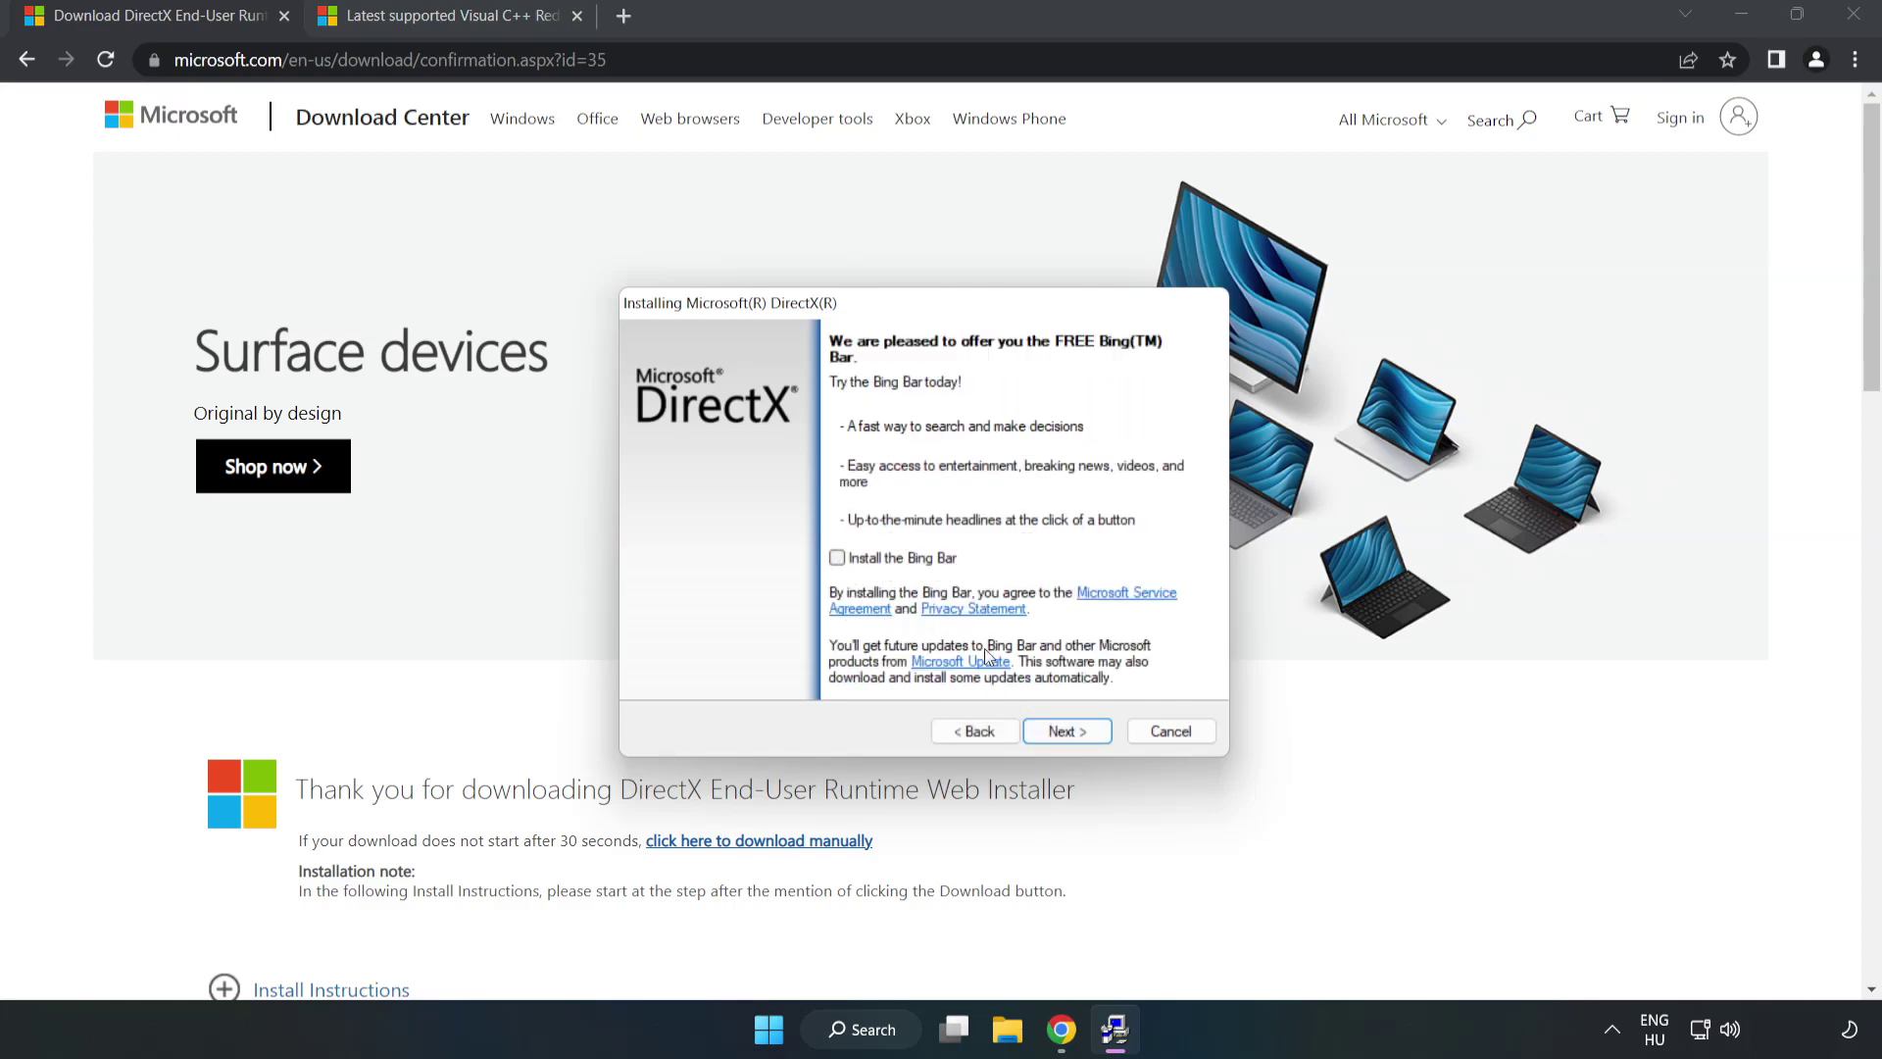
left_click(1083, 736)
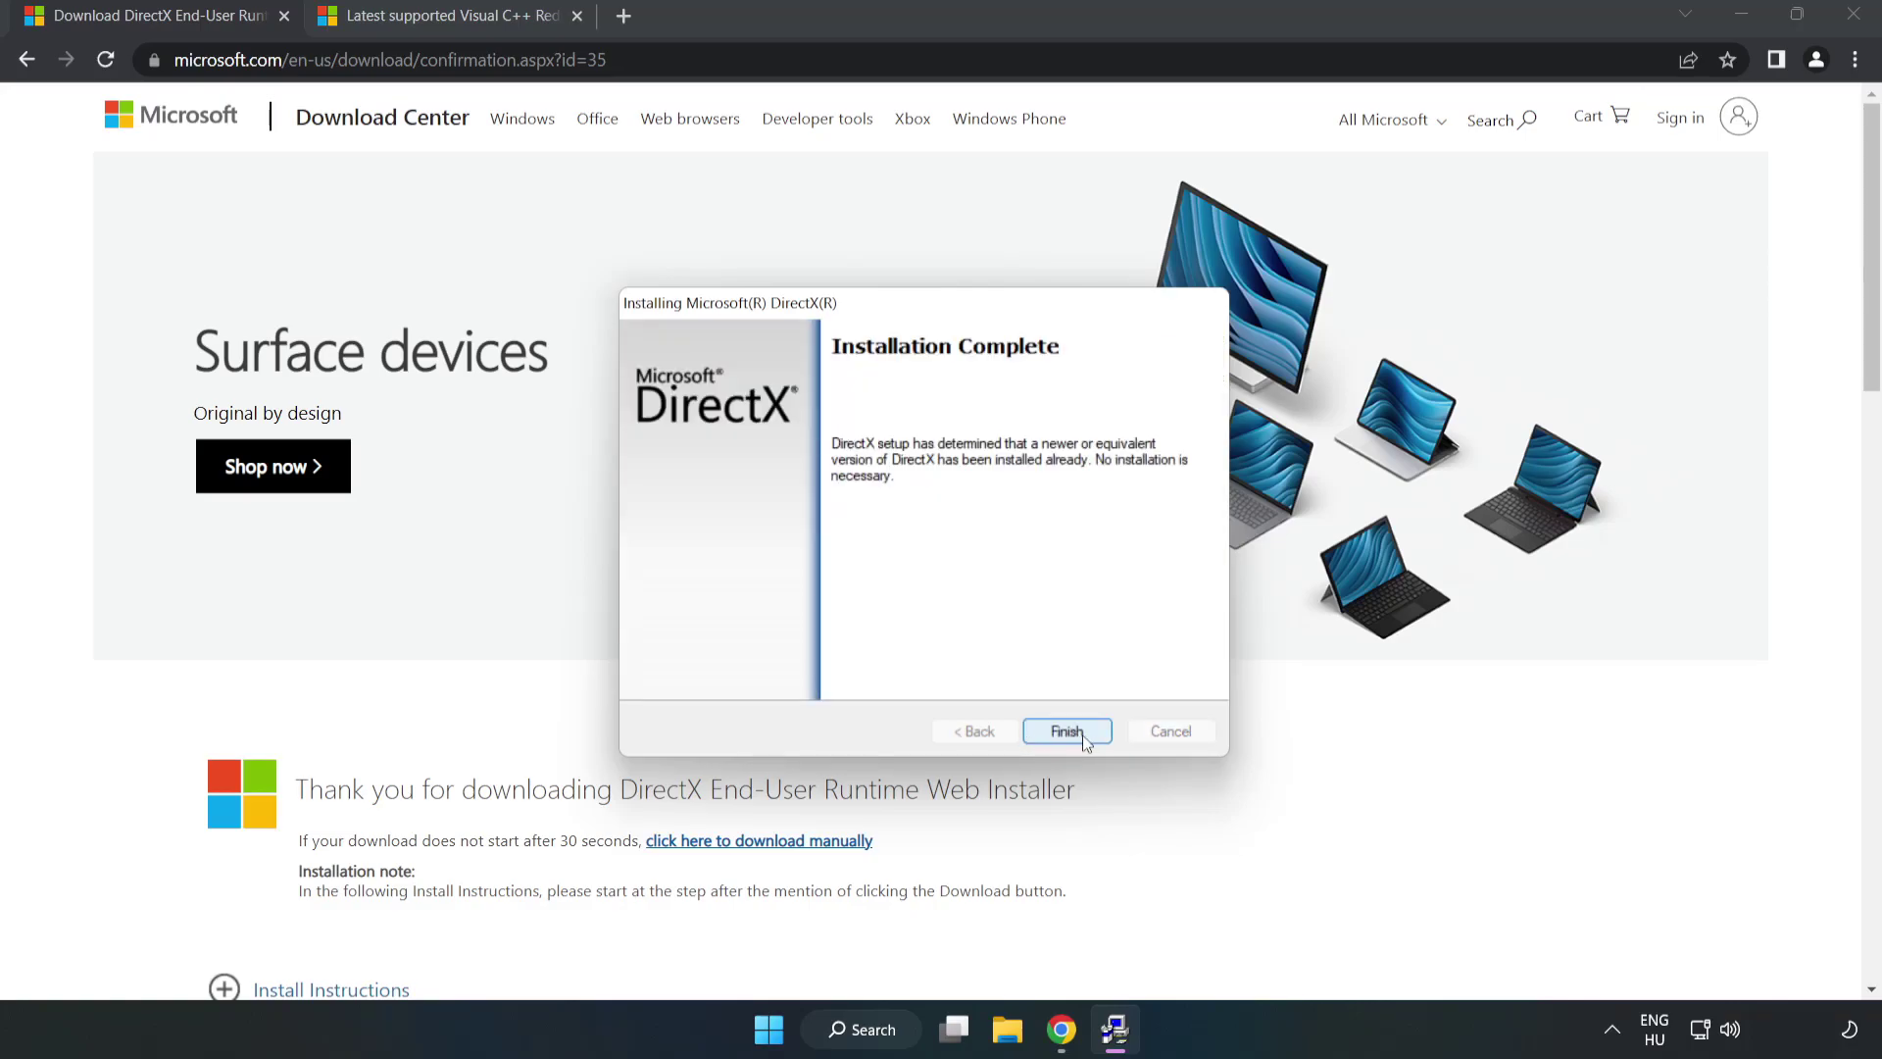
left_click(1067, 731)
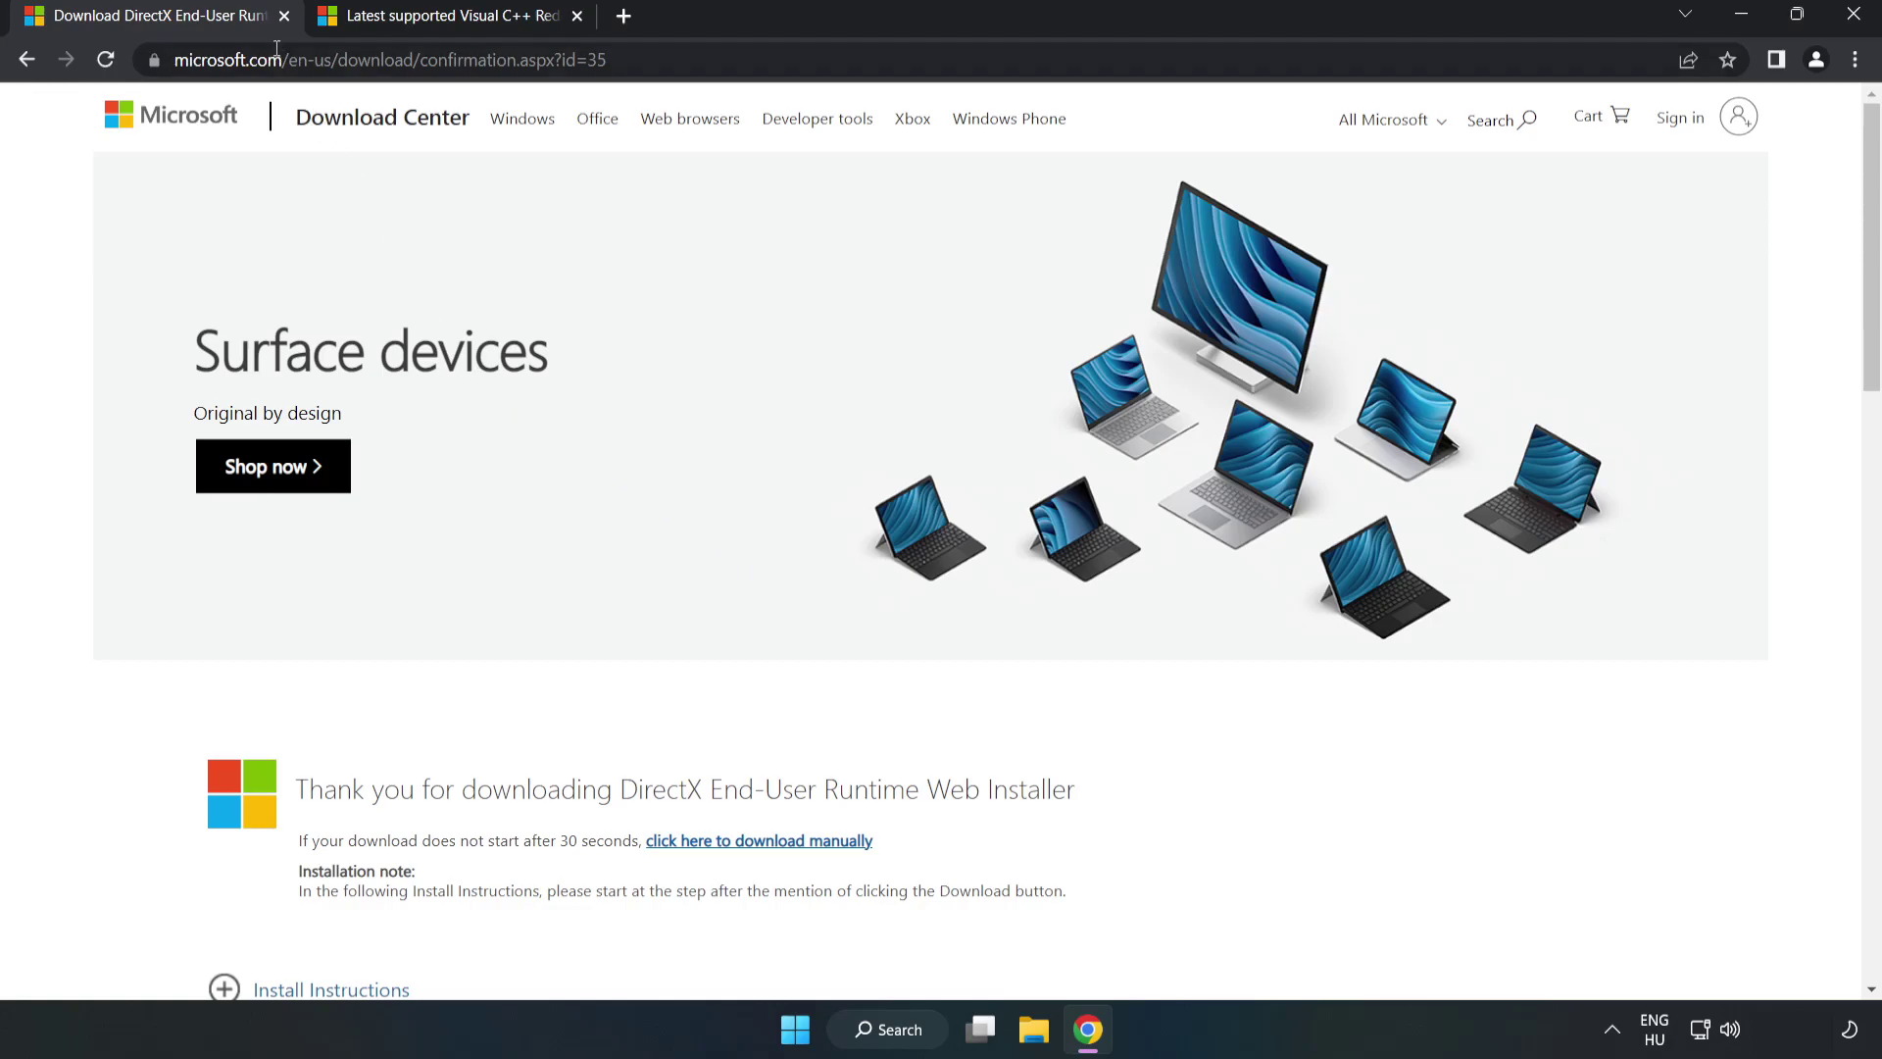
Close the DirectX tab and bring the Visual Studio 2015-2022 redistributable table into view
left_click(284, 17)
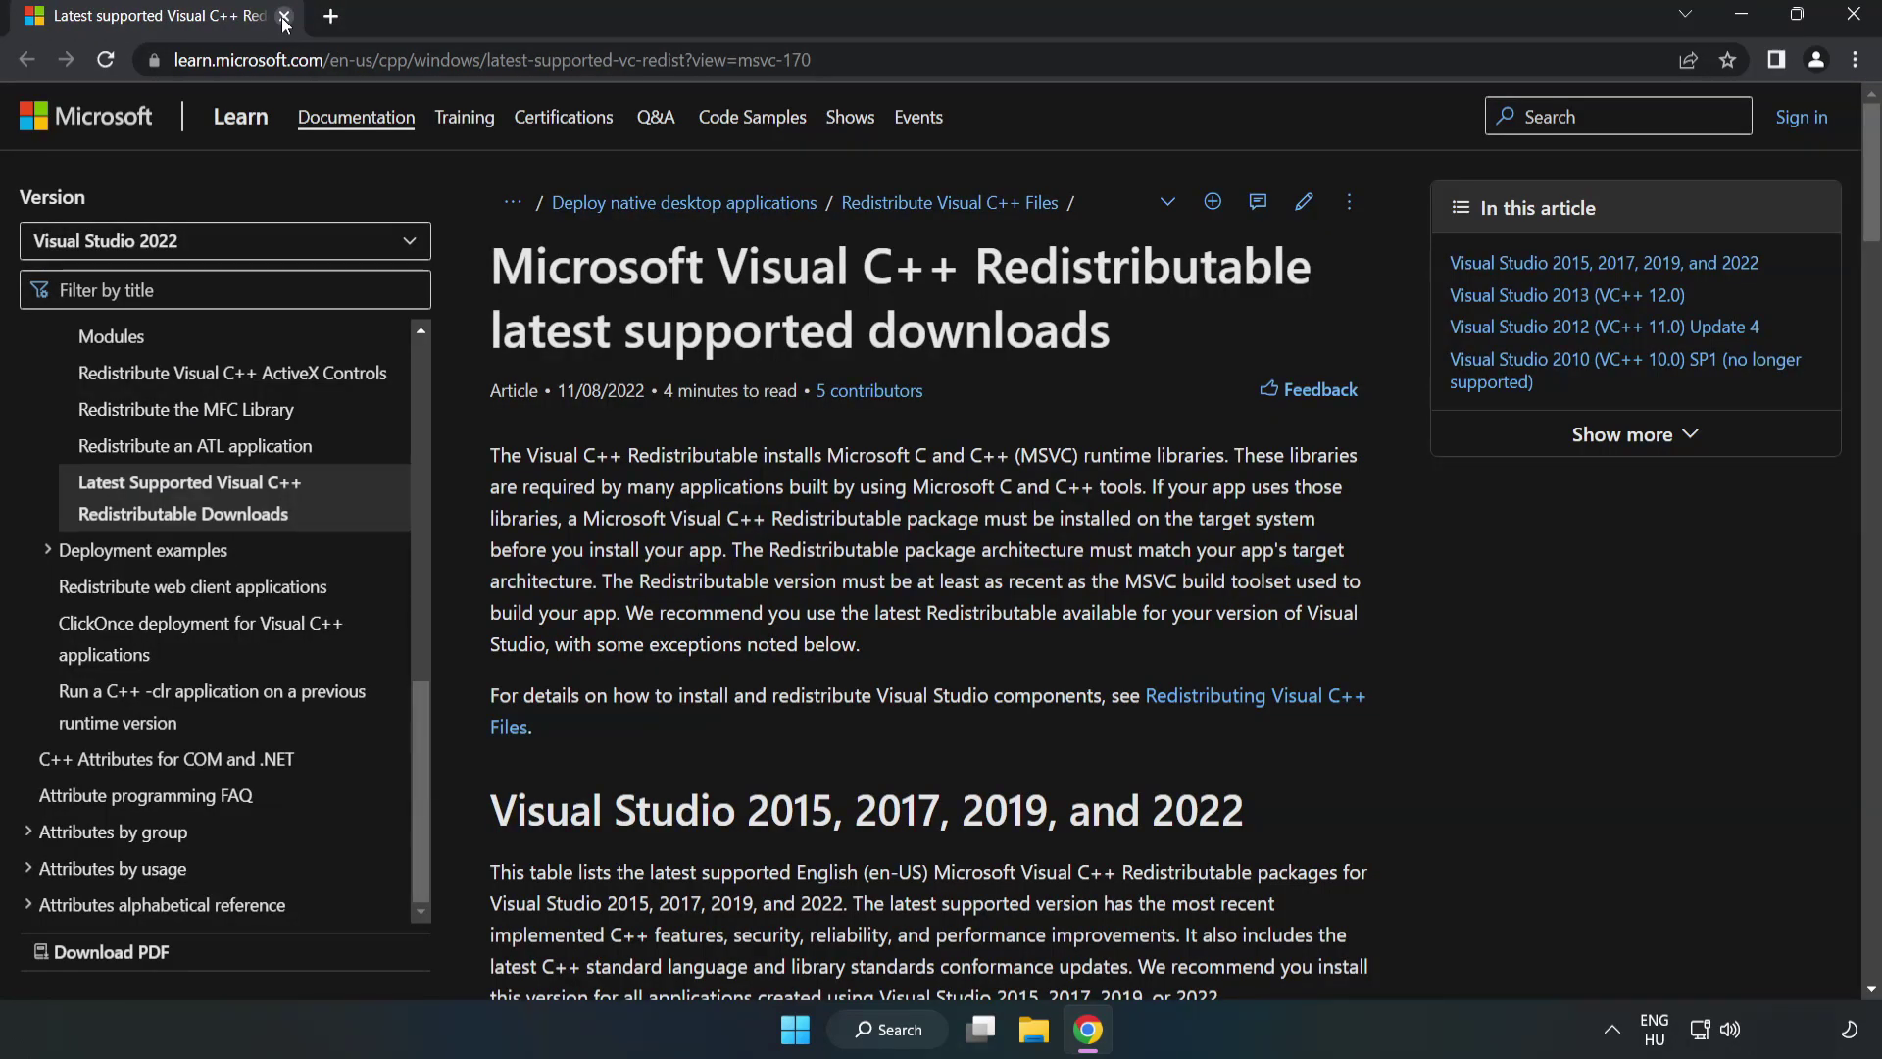
left_click(538, 54)
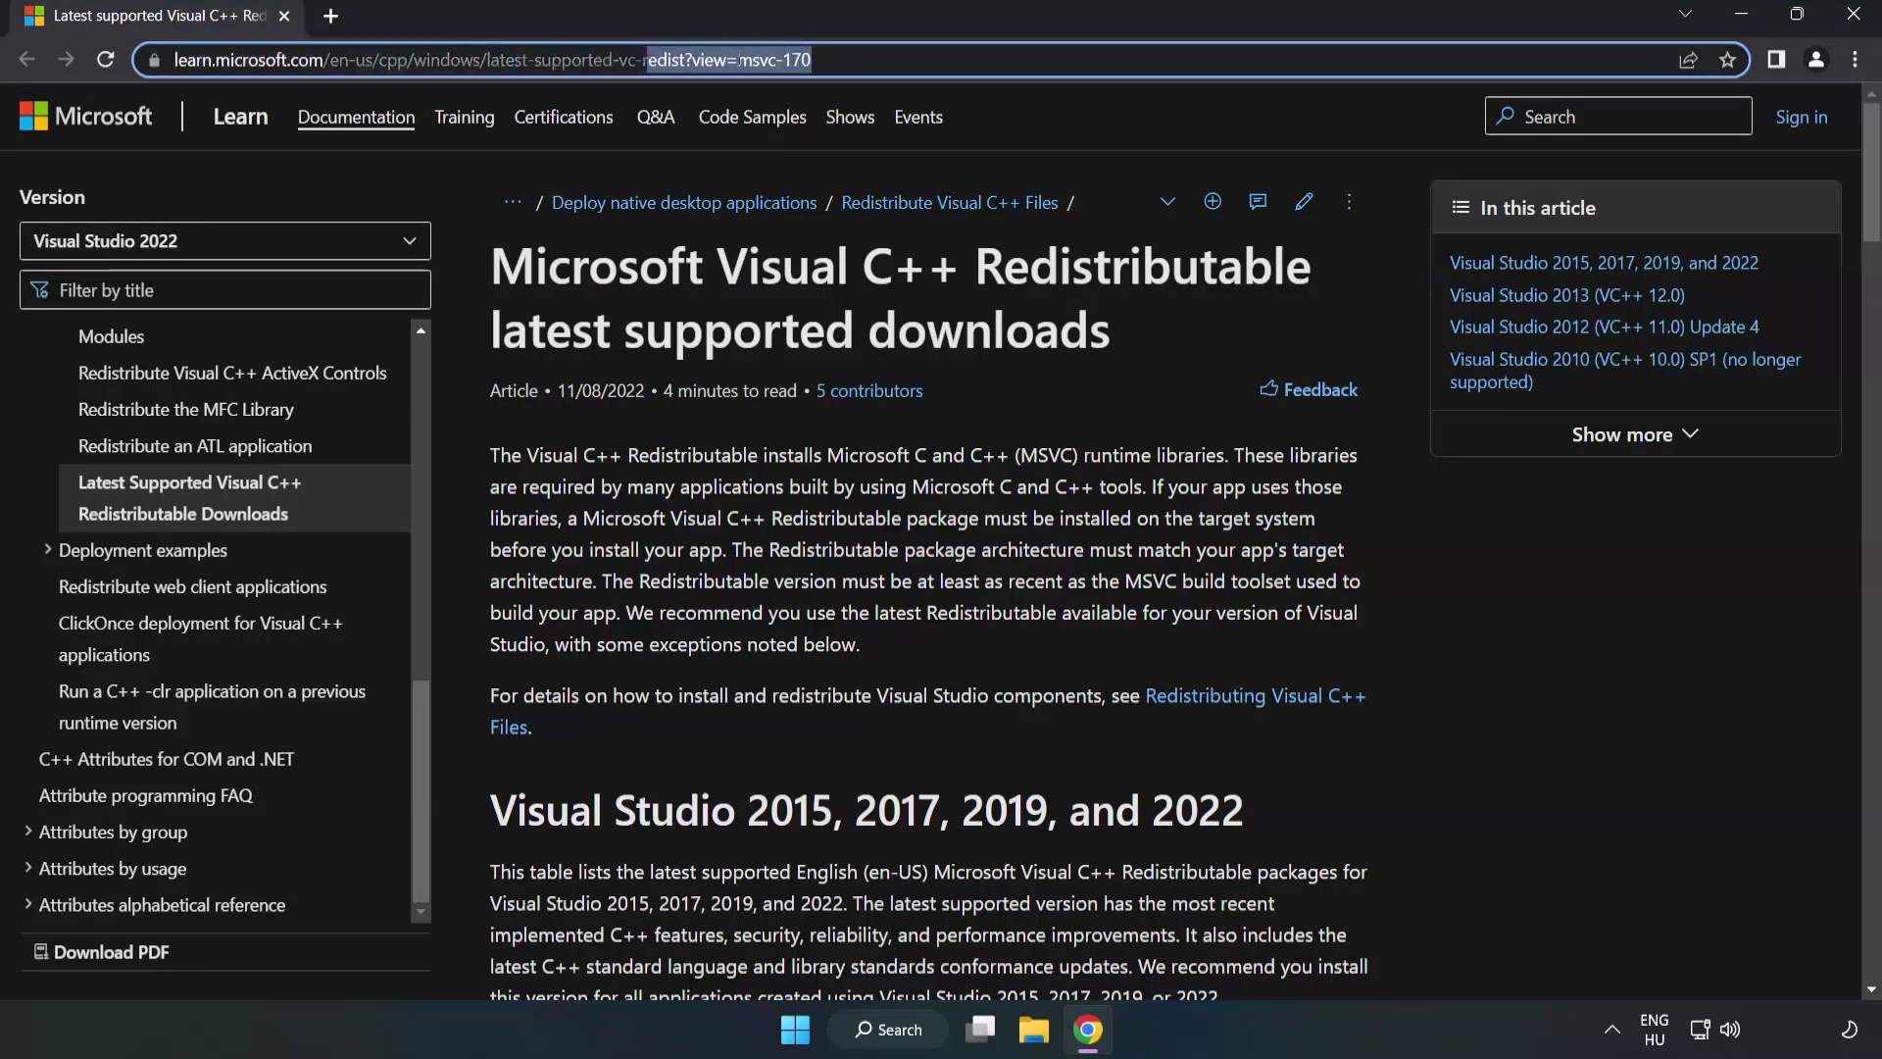
left_click(869, 60)
left_click(751, 351)
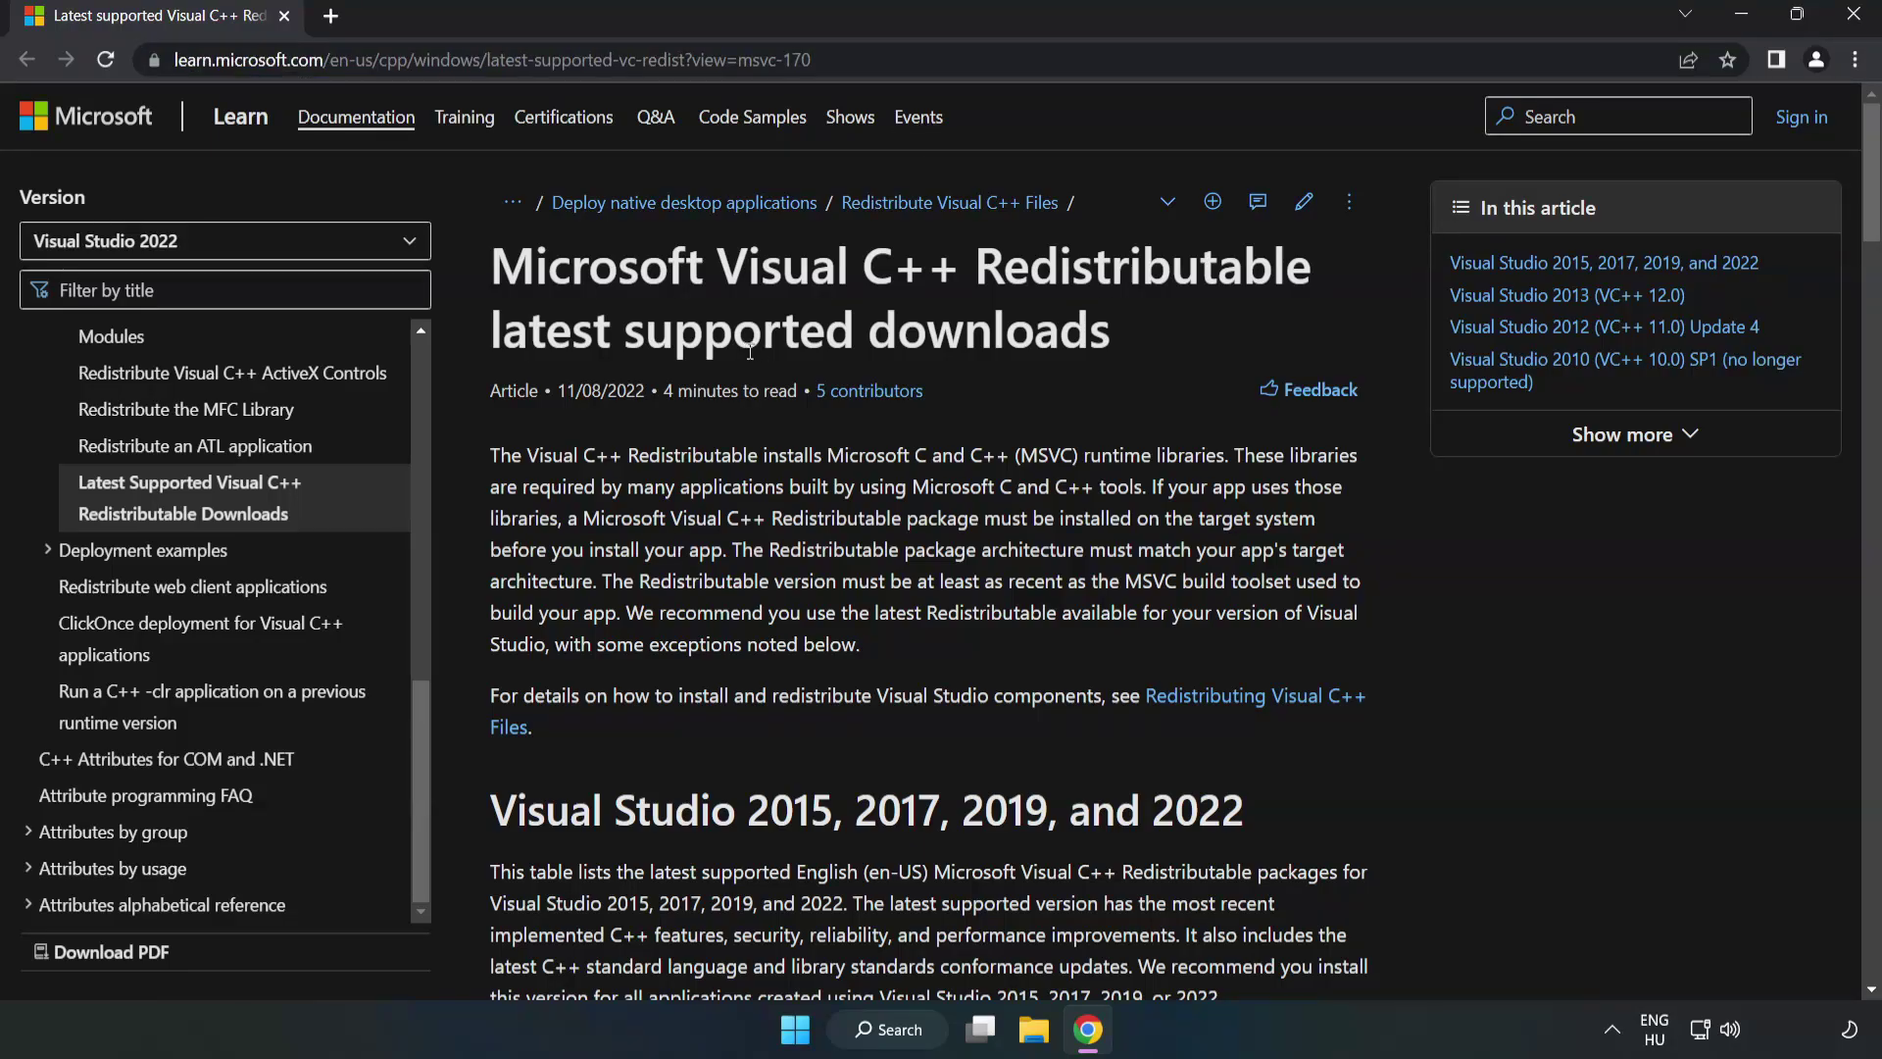
scroll(752, 355, "down", 3)
scroll(752, 358, "down", 3)
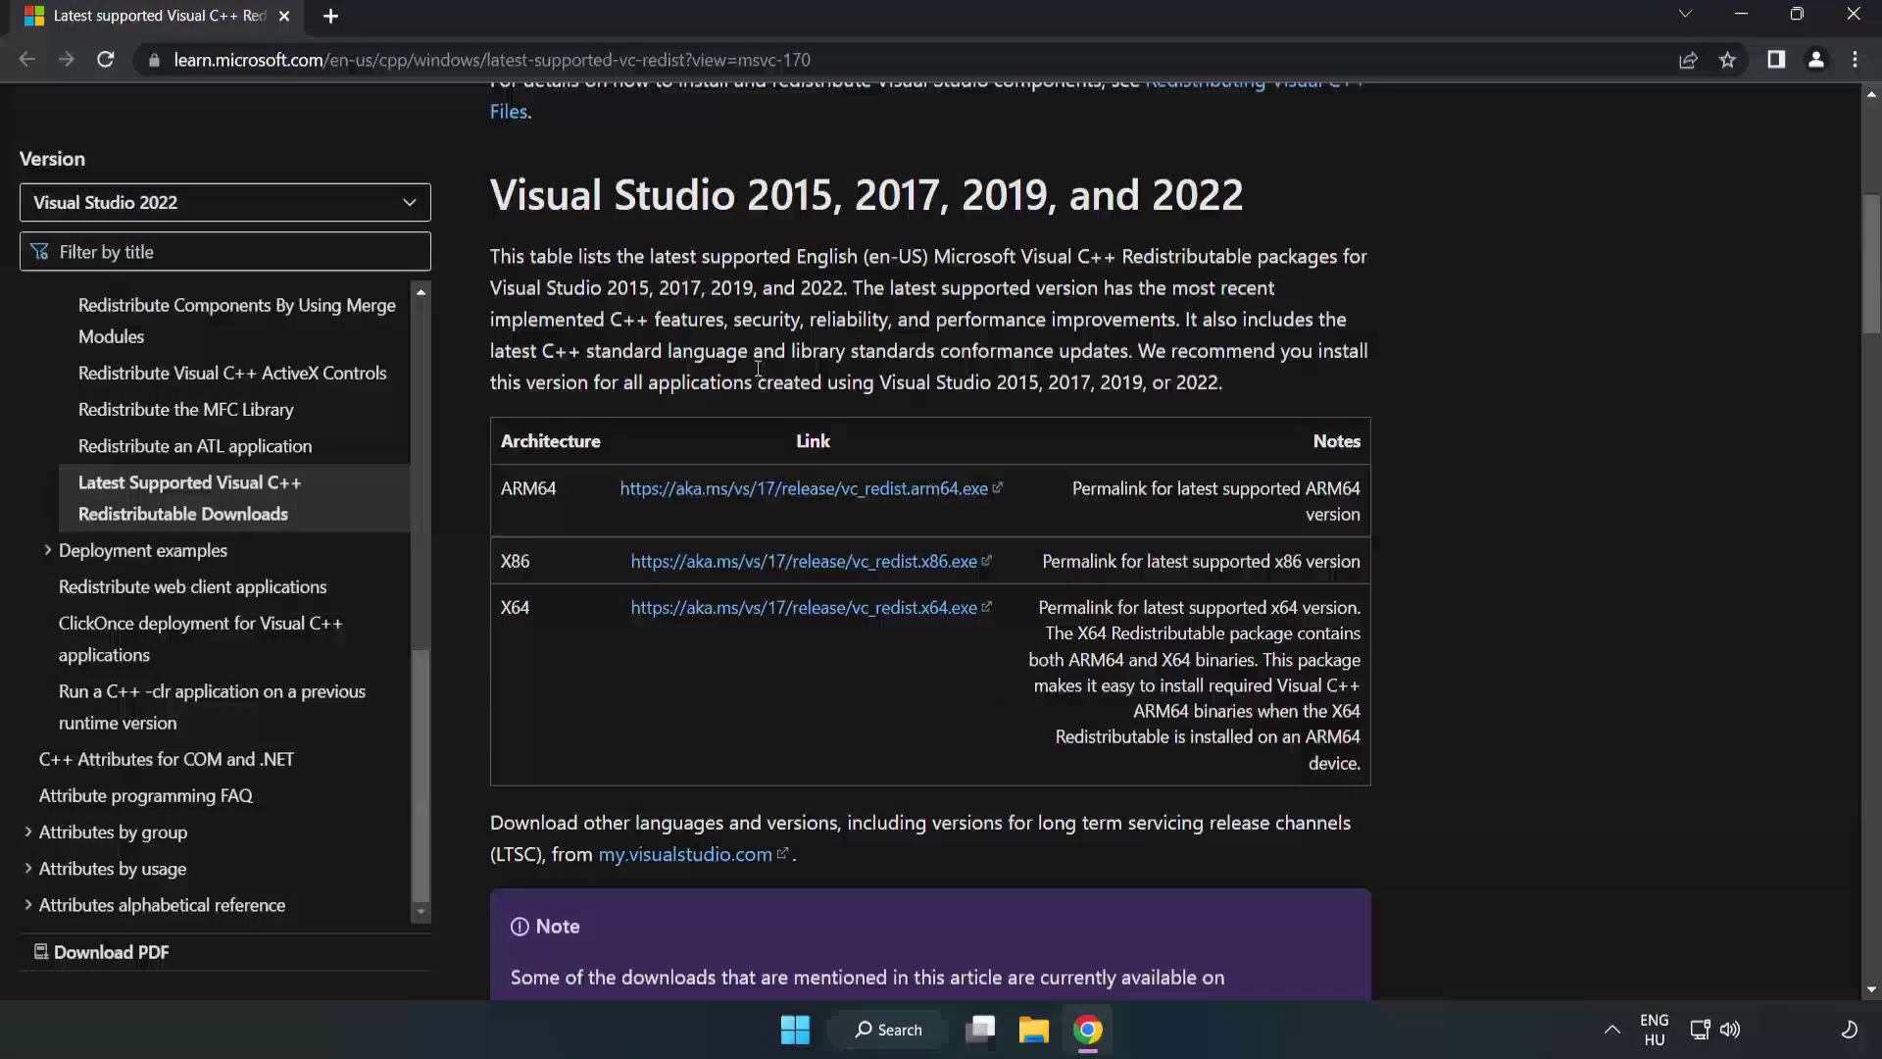
scroll(742, 382, "up", 1)
left_click_drag(503, 195, 1245, 199)
left_click(1194, 241)
Download the ARM64, x86 and x64 vc_redist installers from that table
left_click(761, 490)
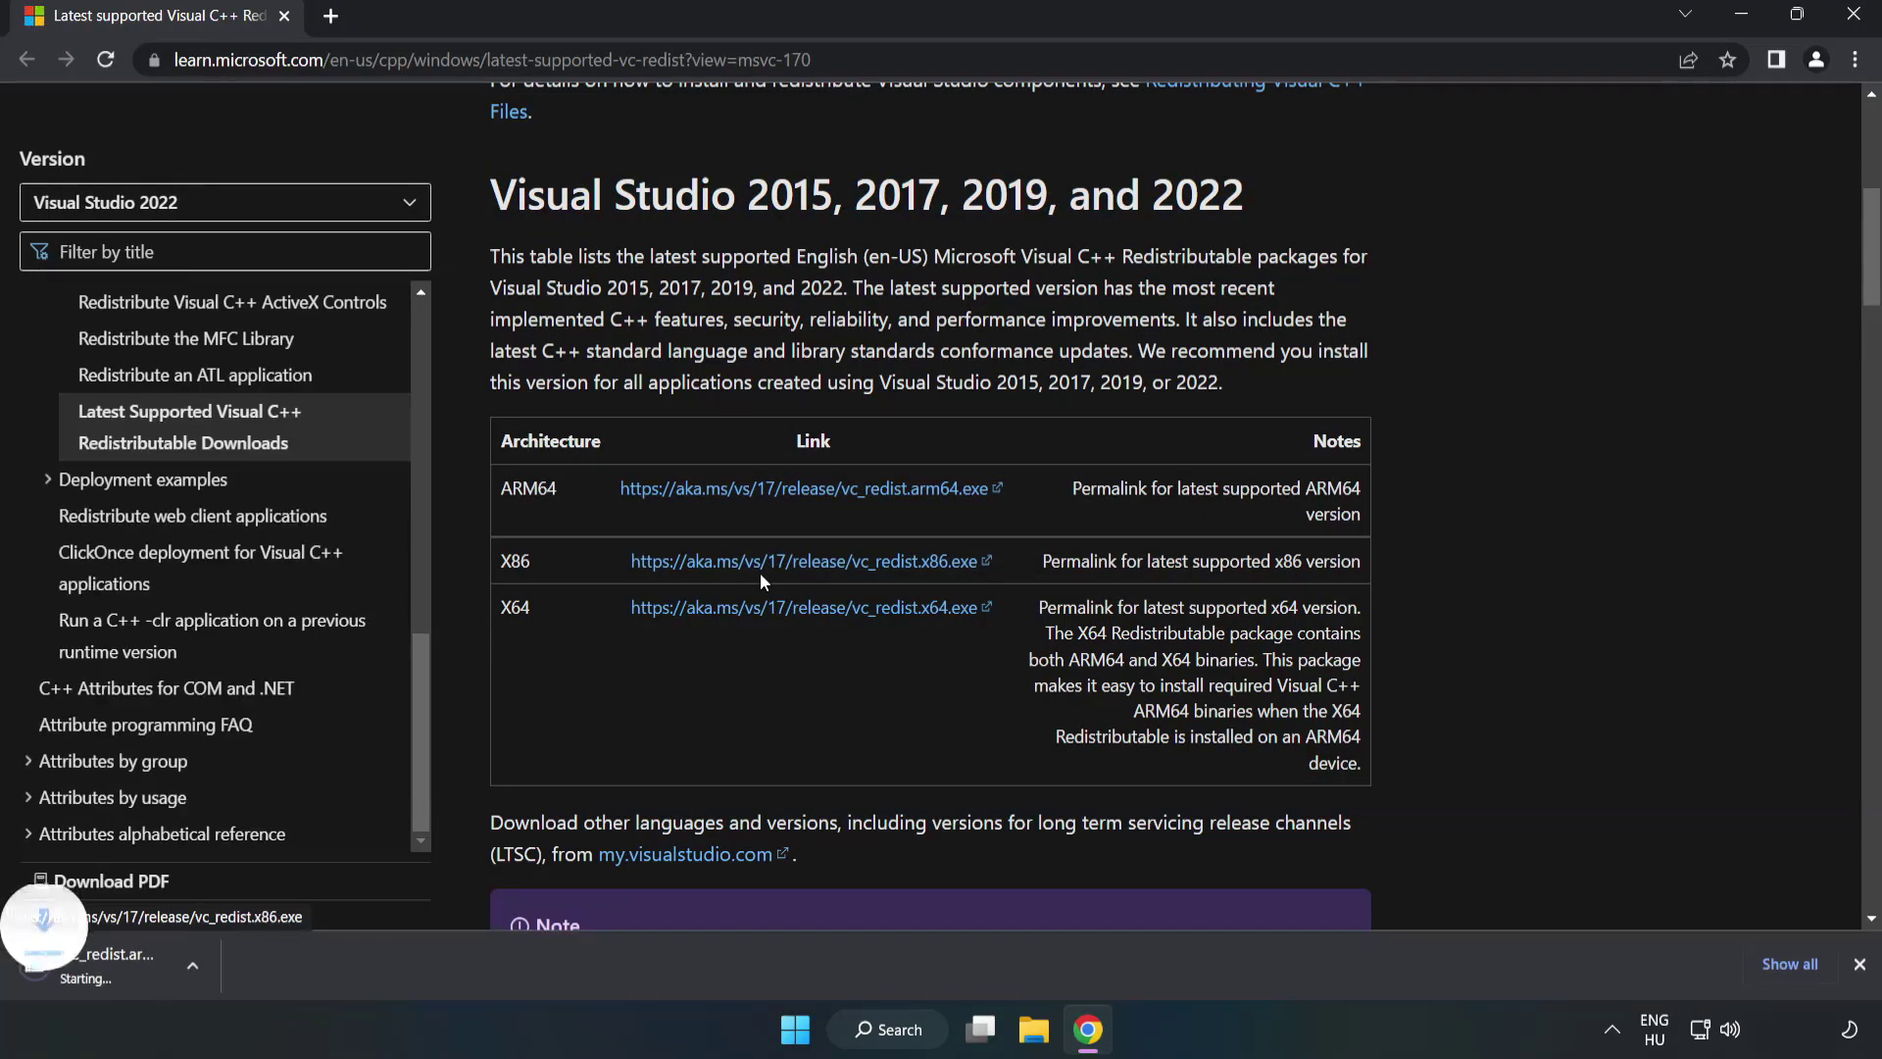
left_click(766, 580)
left_click(791, 611)
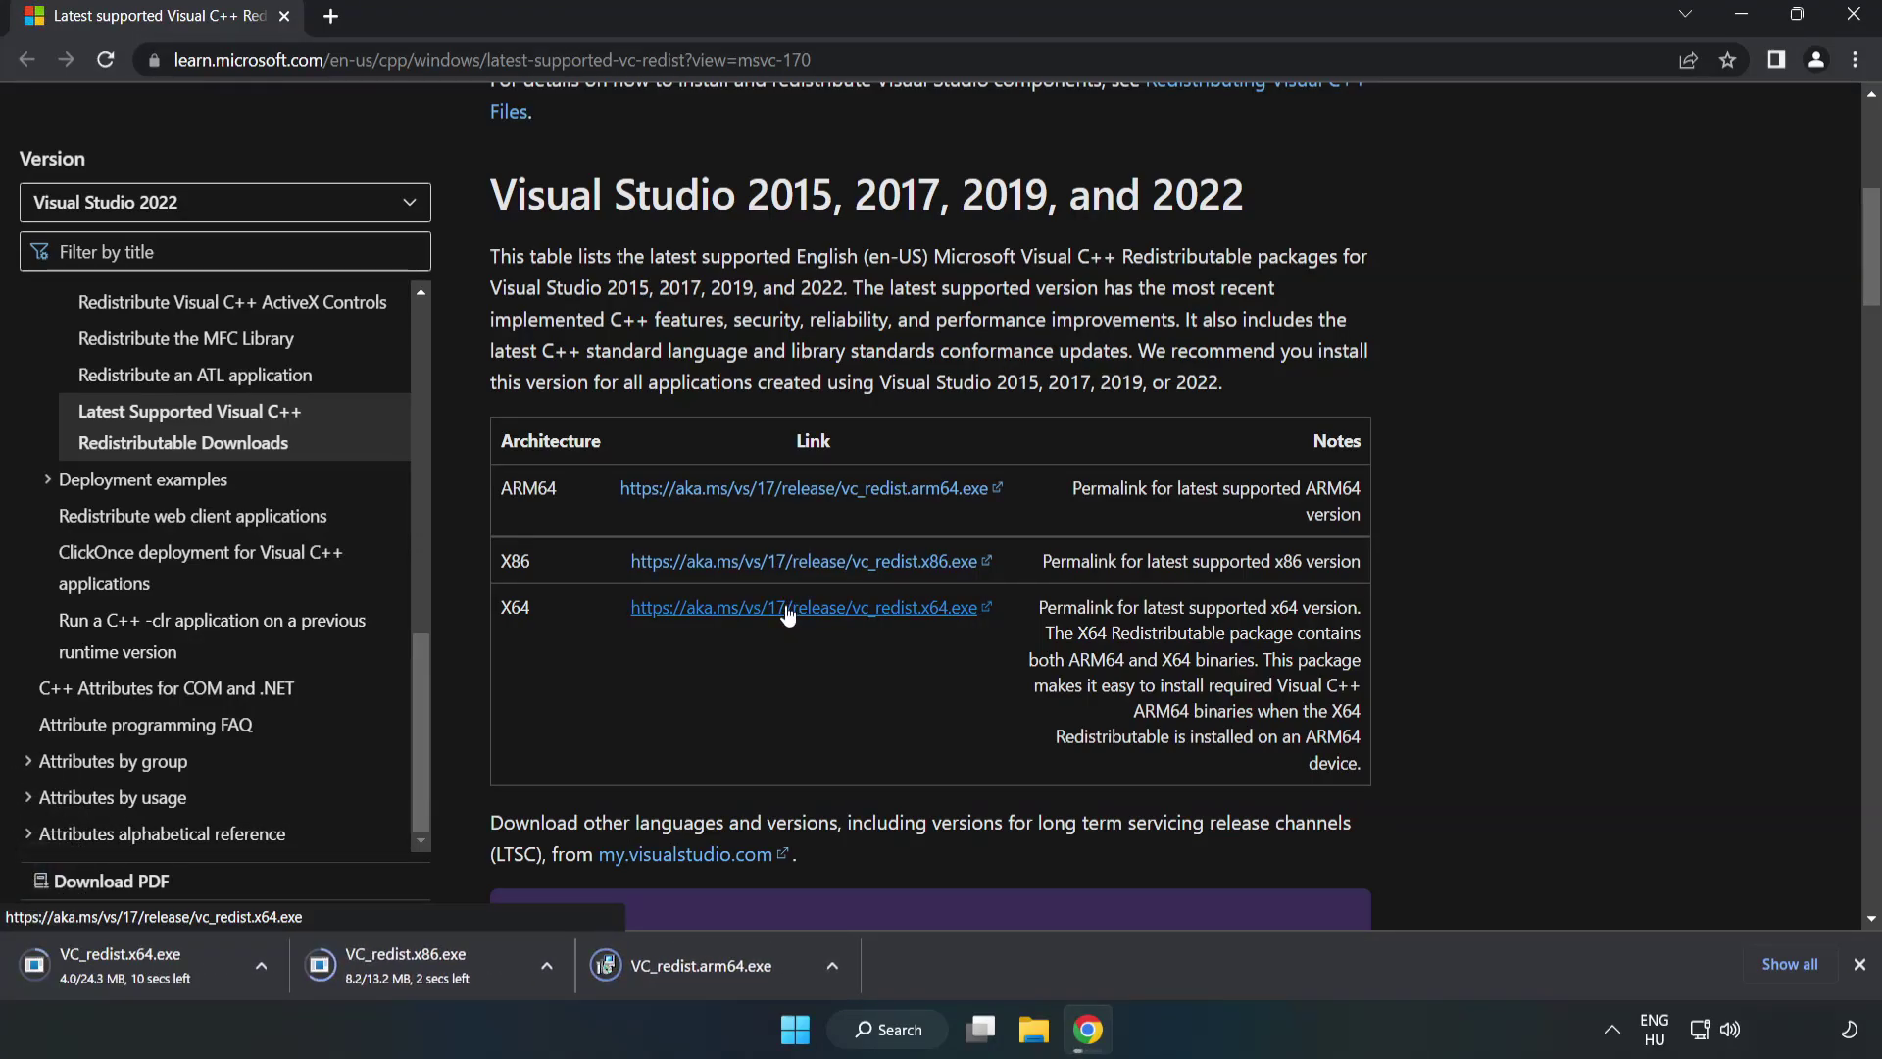
Try installing the ARM64 redistributable, then close its setup after it fails as unsupported
left_click(718, 967)
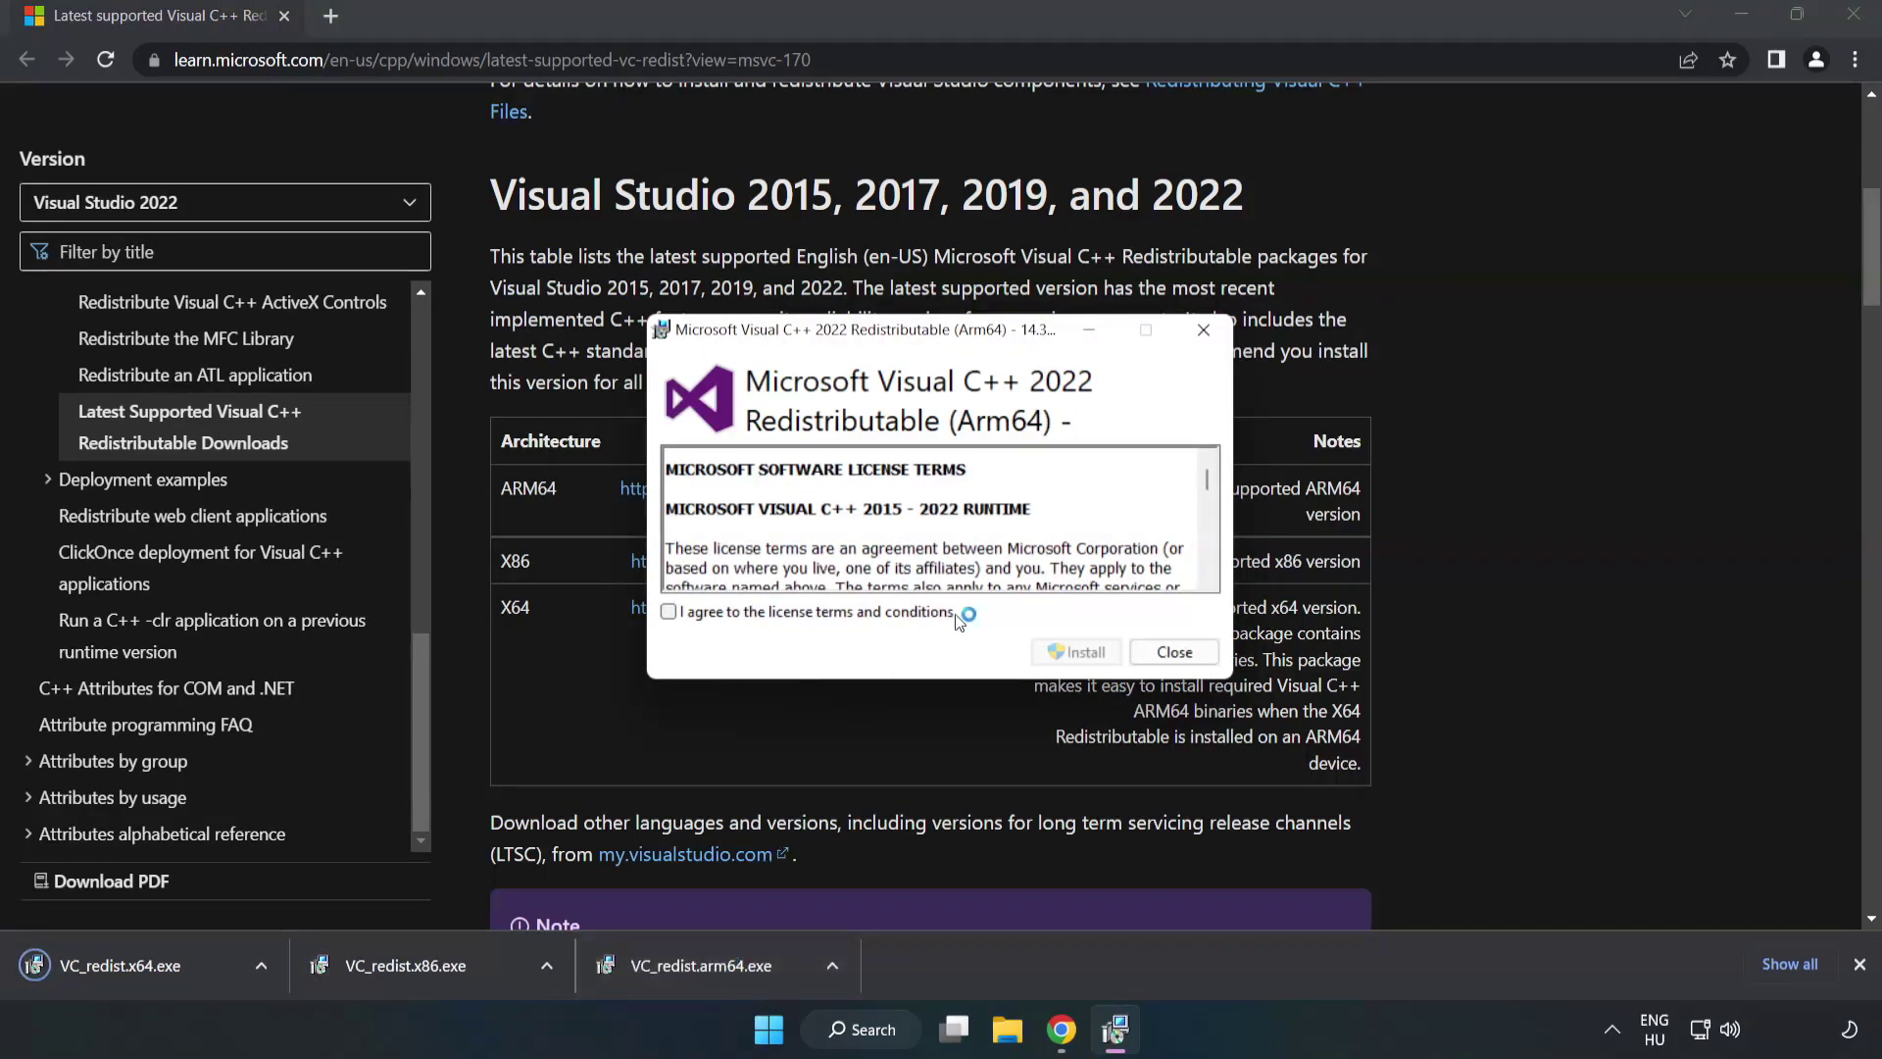
scroll(1208, 480, "down", 15)
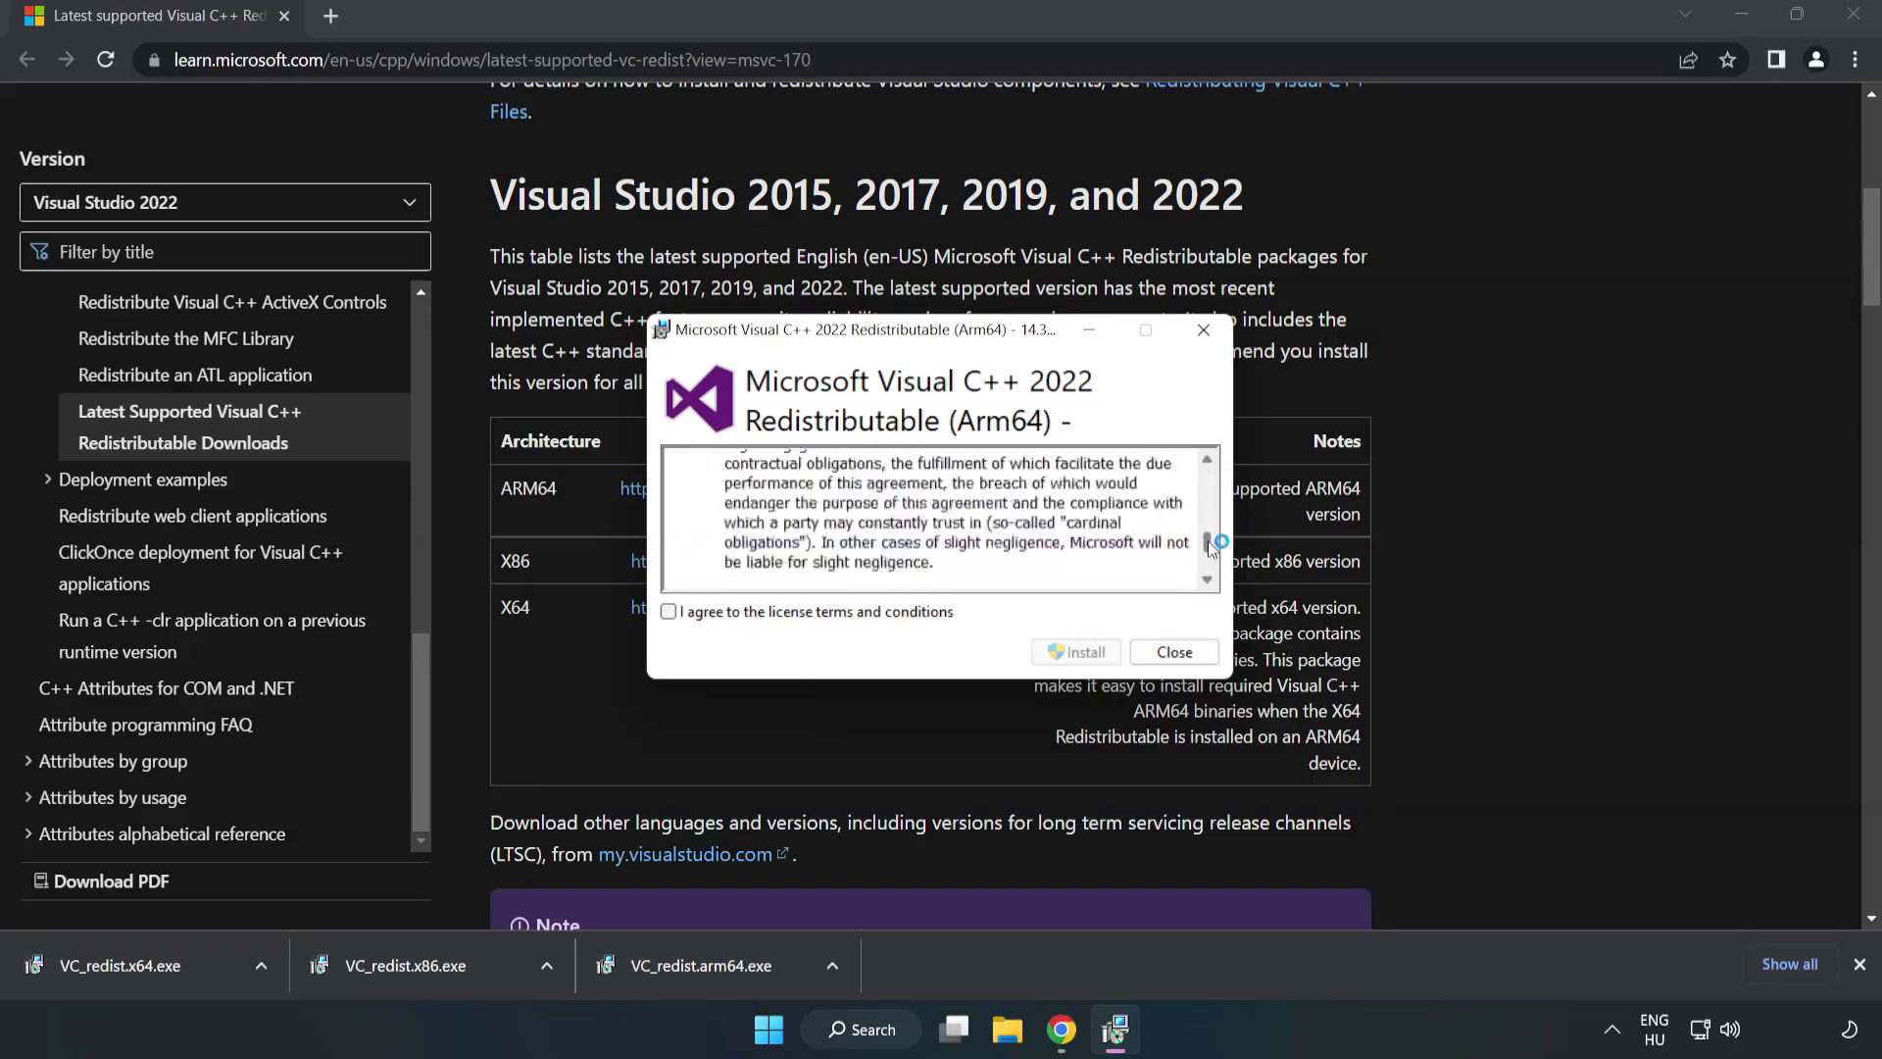
left_click(669, 612)
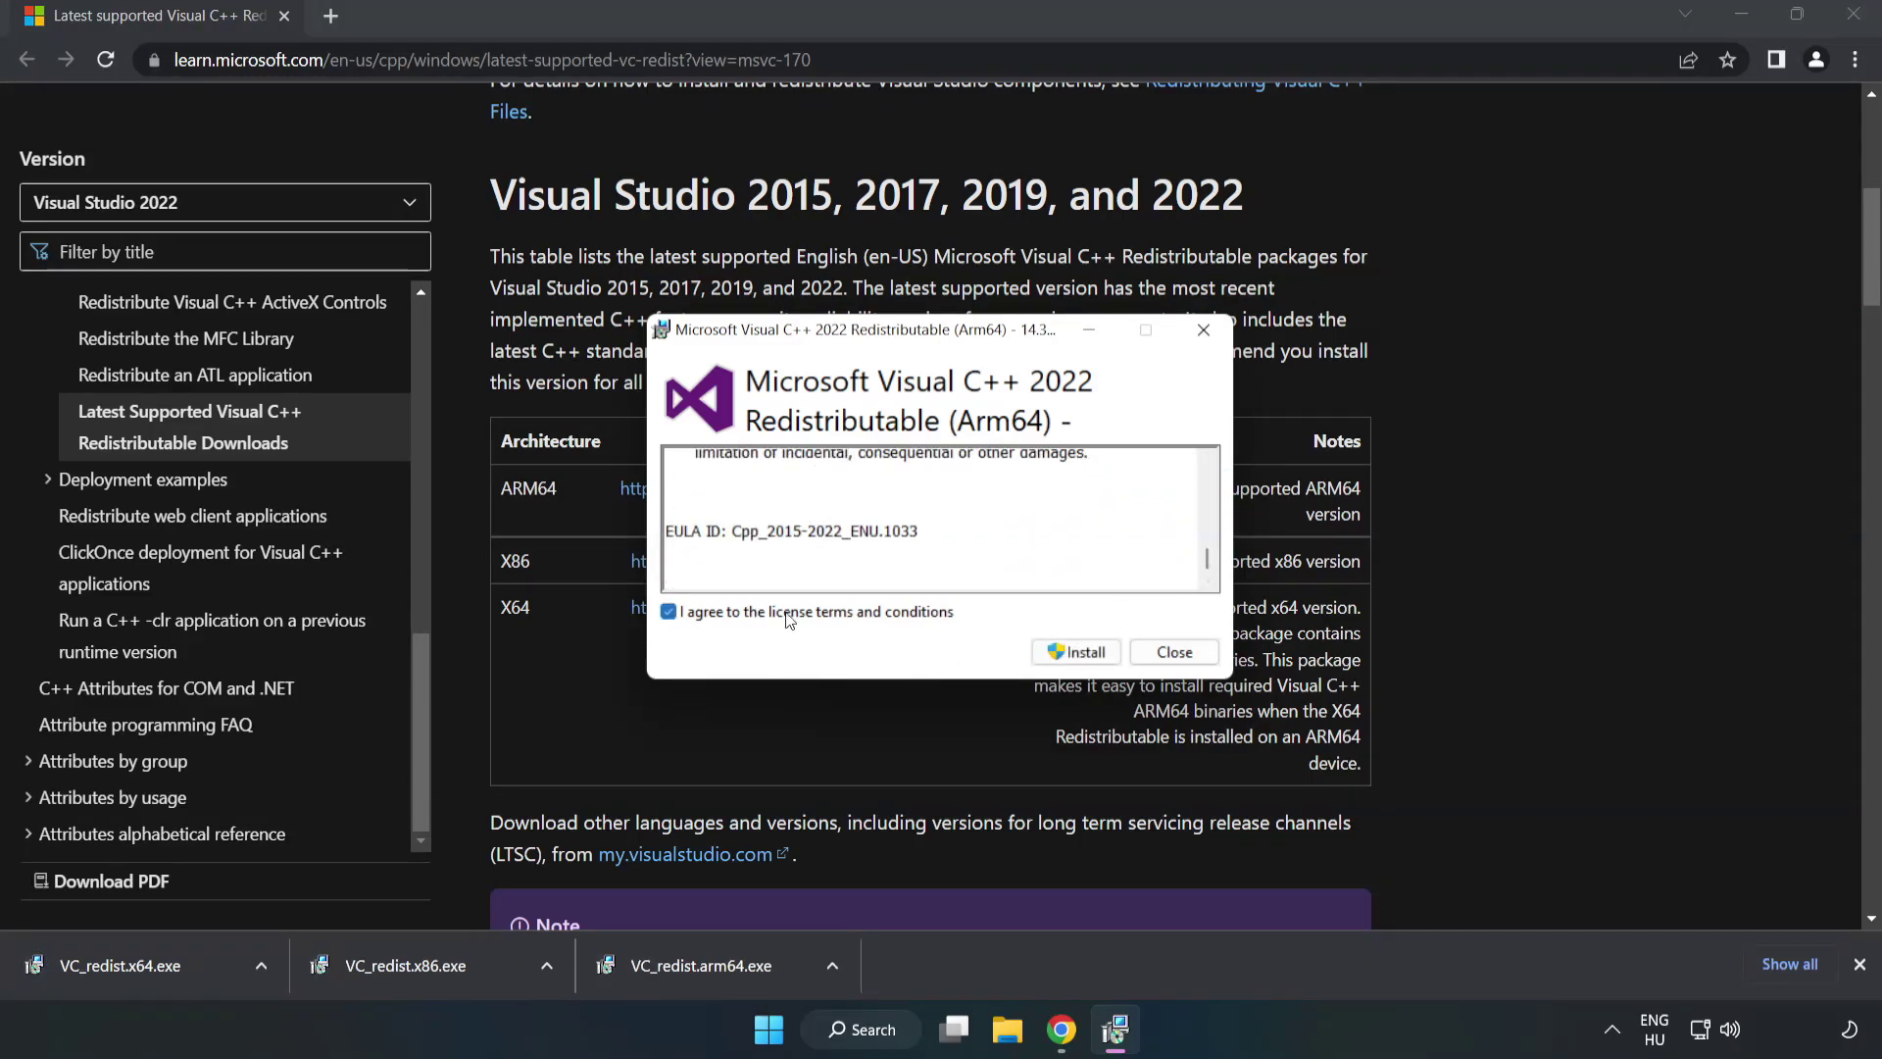
left_click(1078, 651)
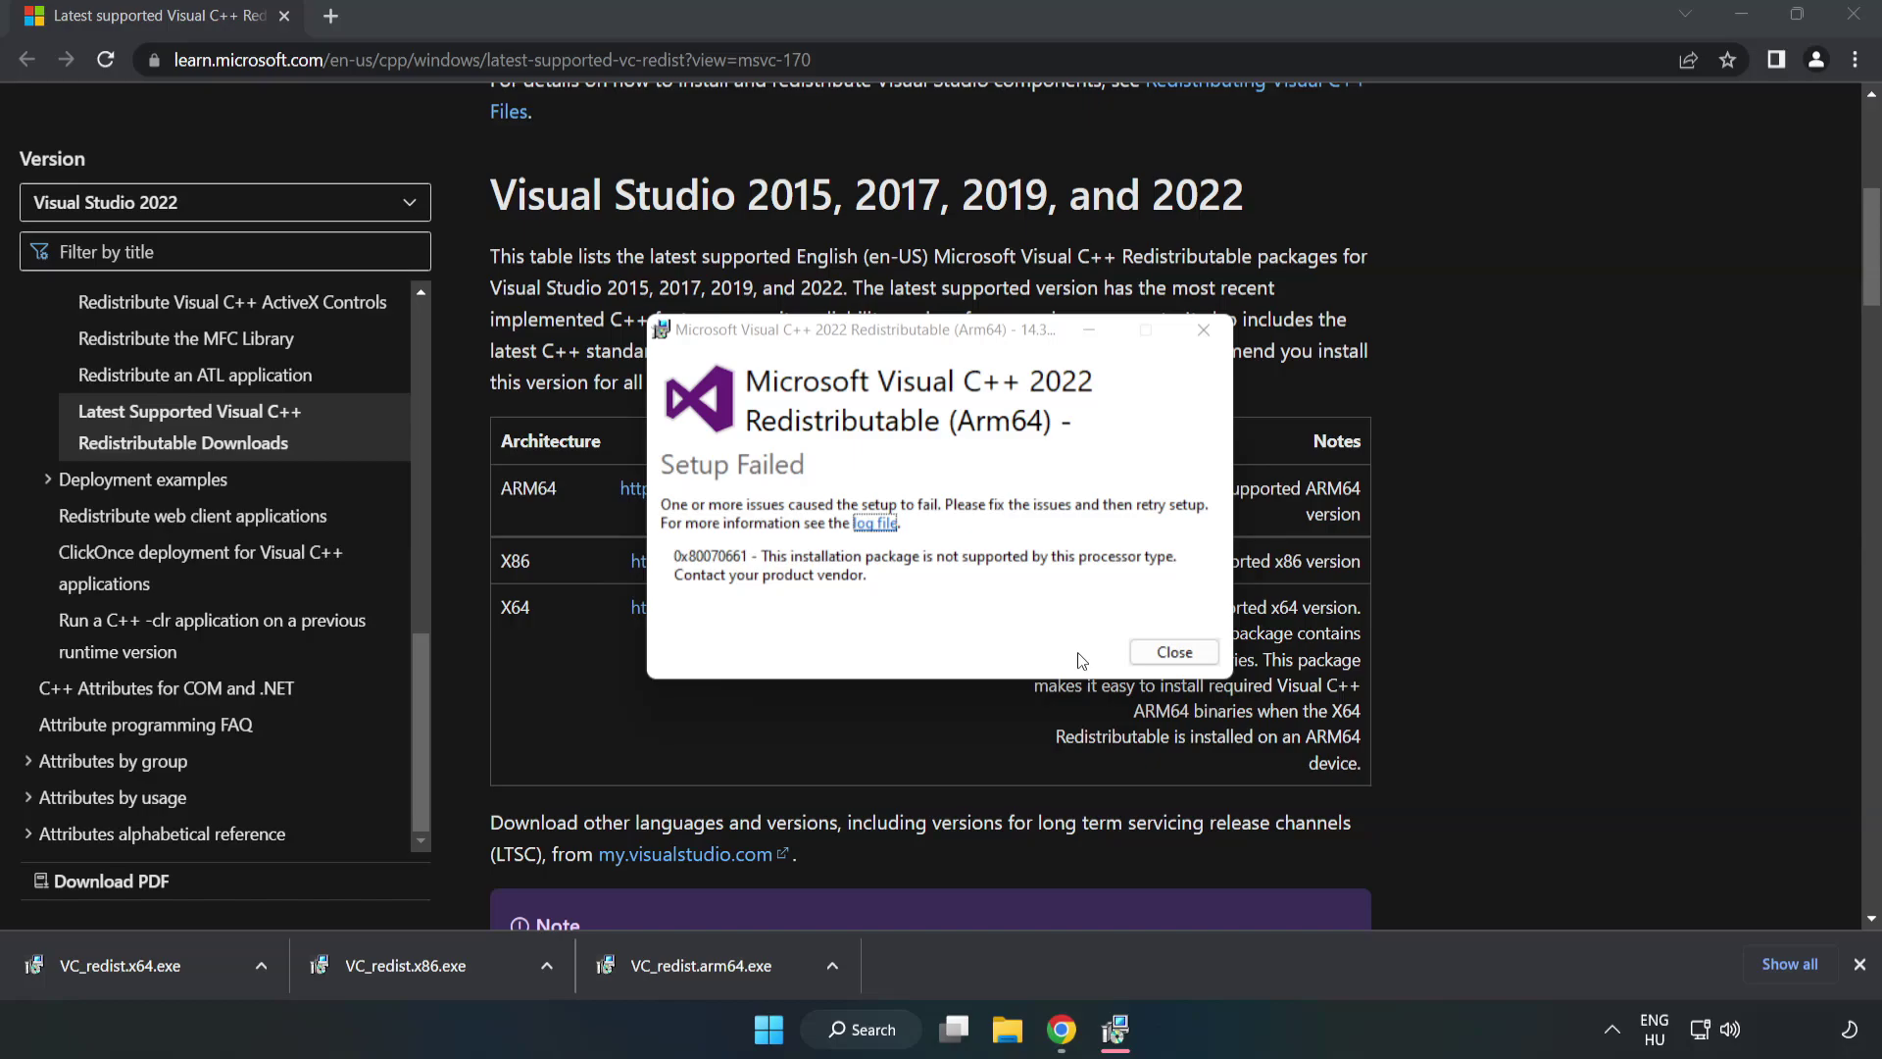
left_click(1175, 652)
Install the x86 Visual C++ redistributable after agreeing to its license terms
left_click(415, 961)
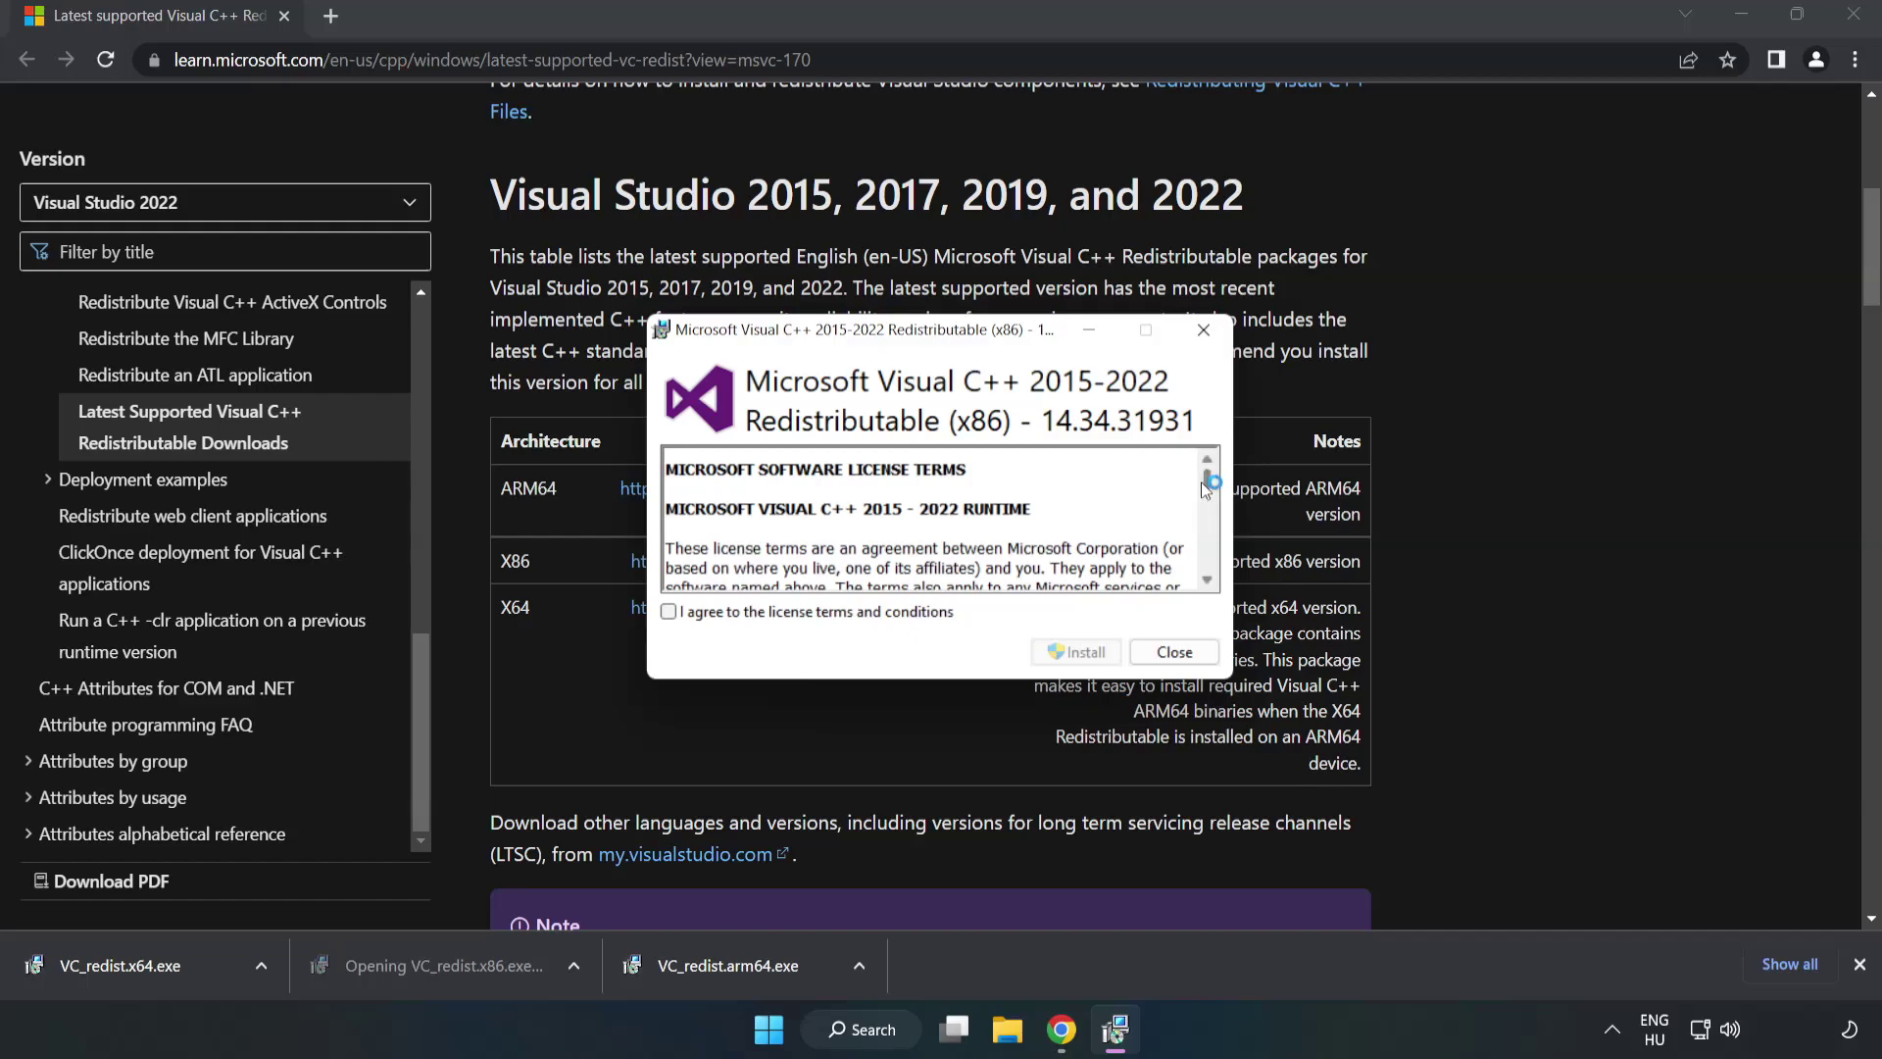
left_click_drag(1207, 480, 1206, 586)
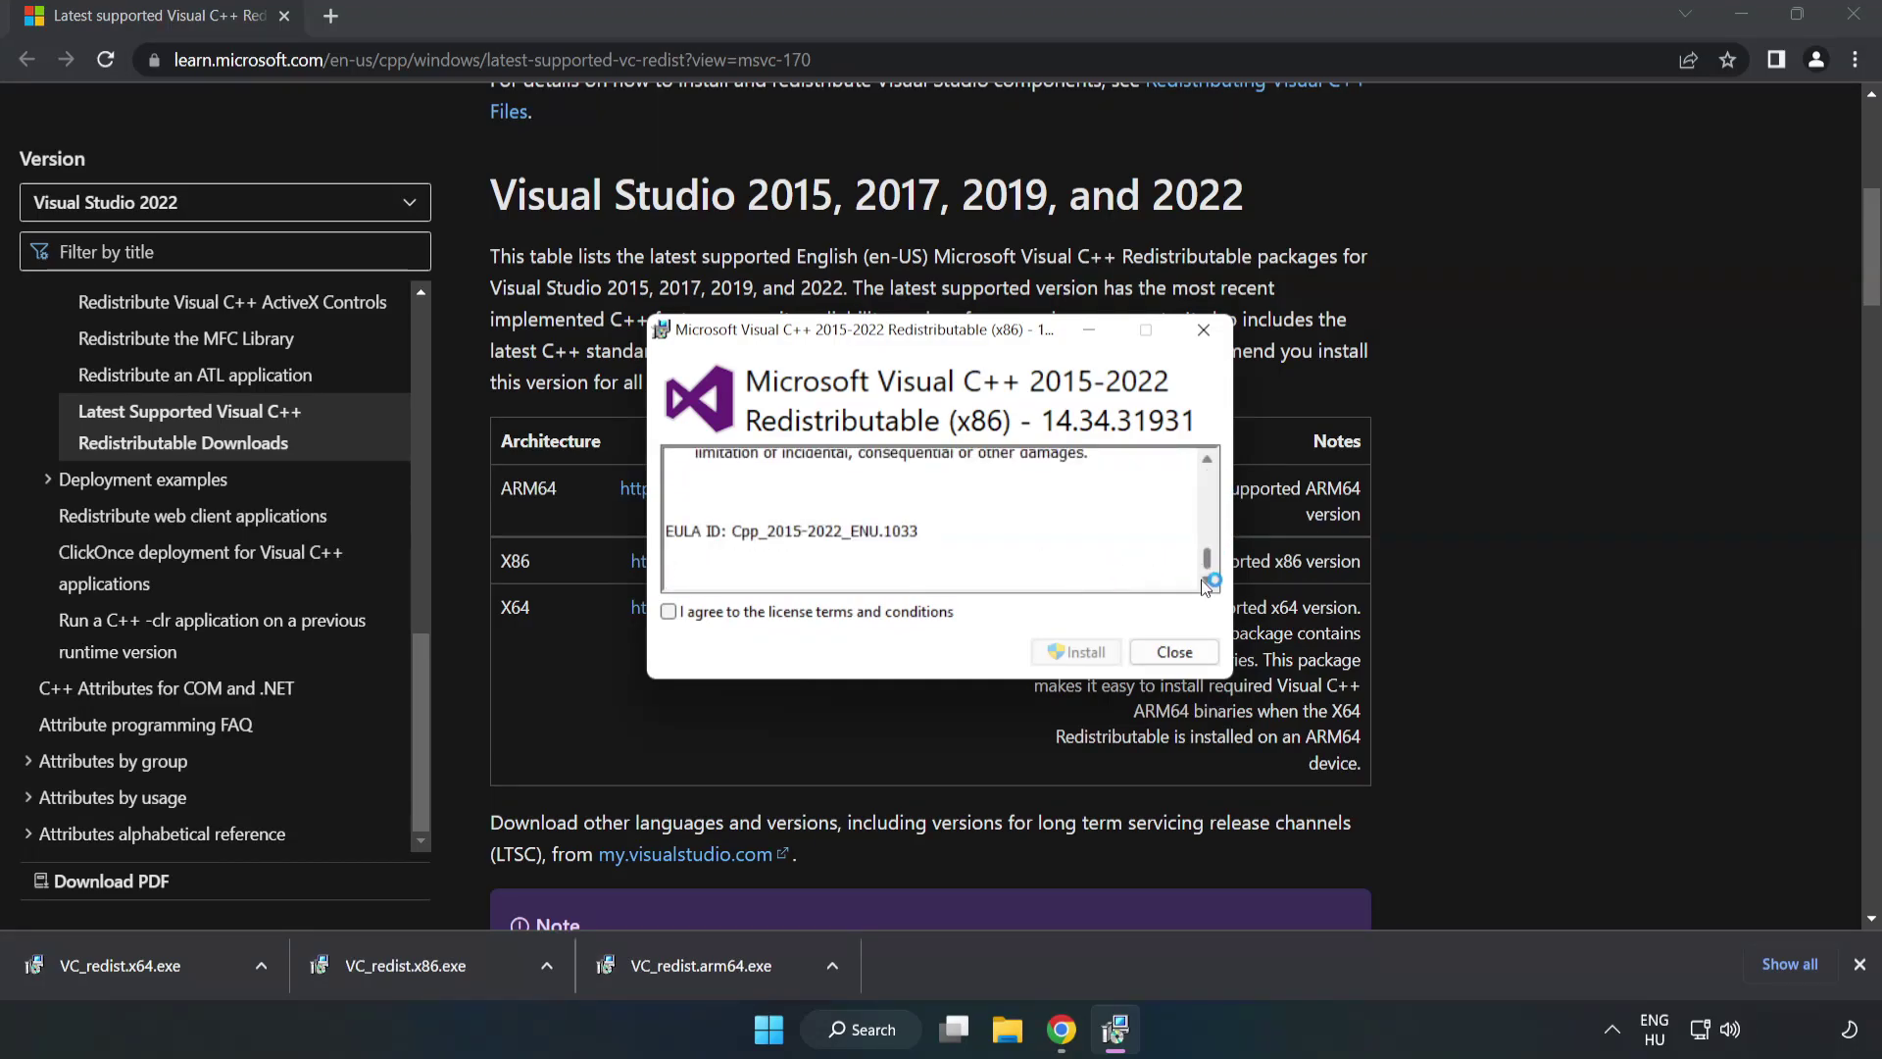
left_click(668, 611)
left_click(1065, 653)
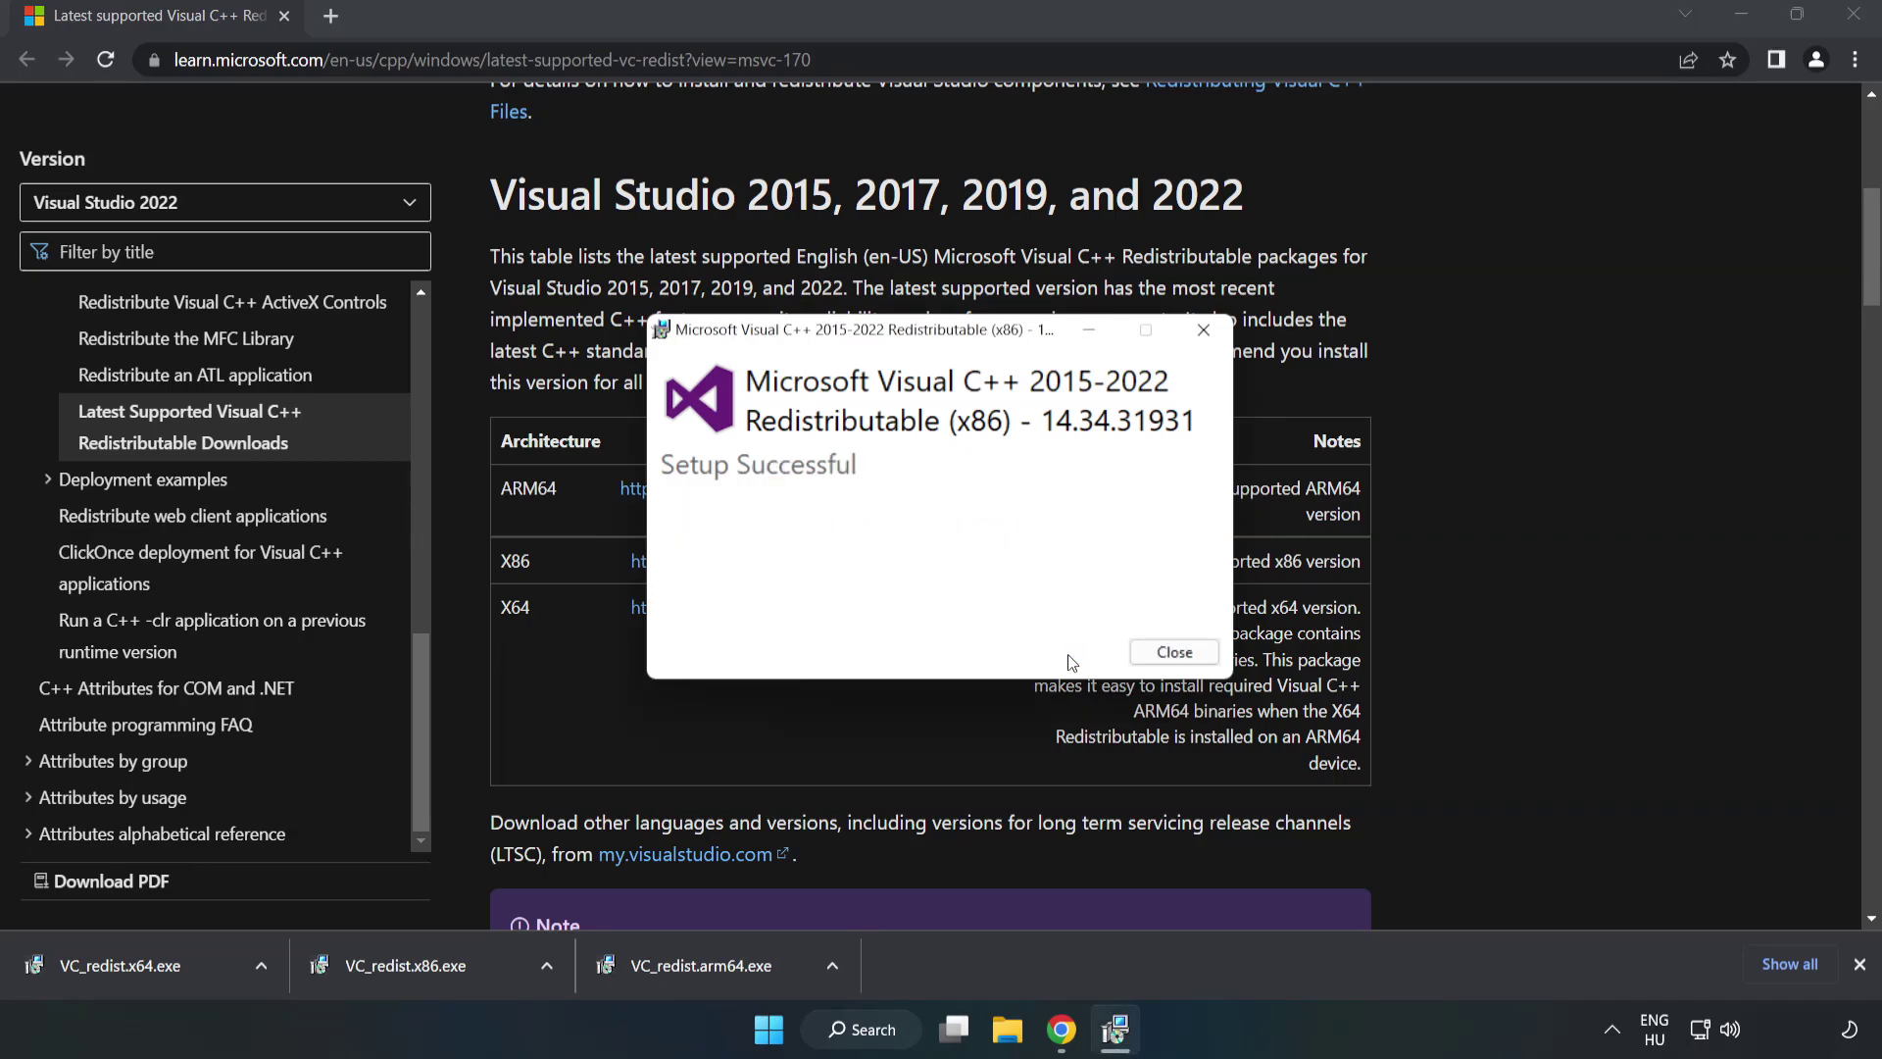
left_click(1175, 653)
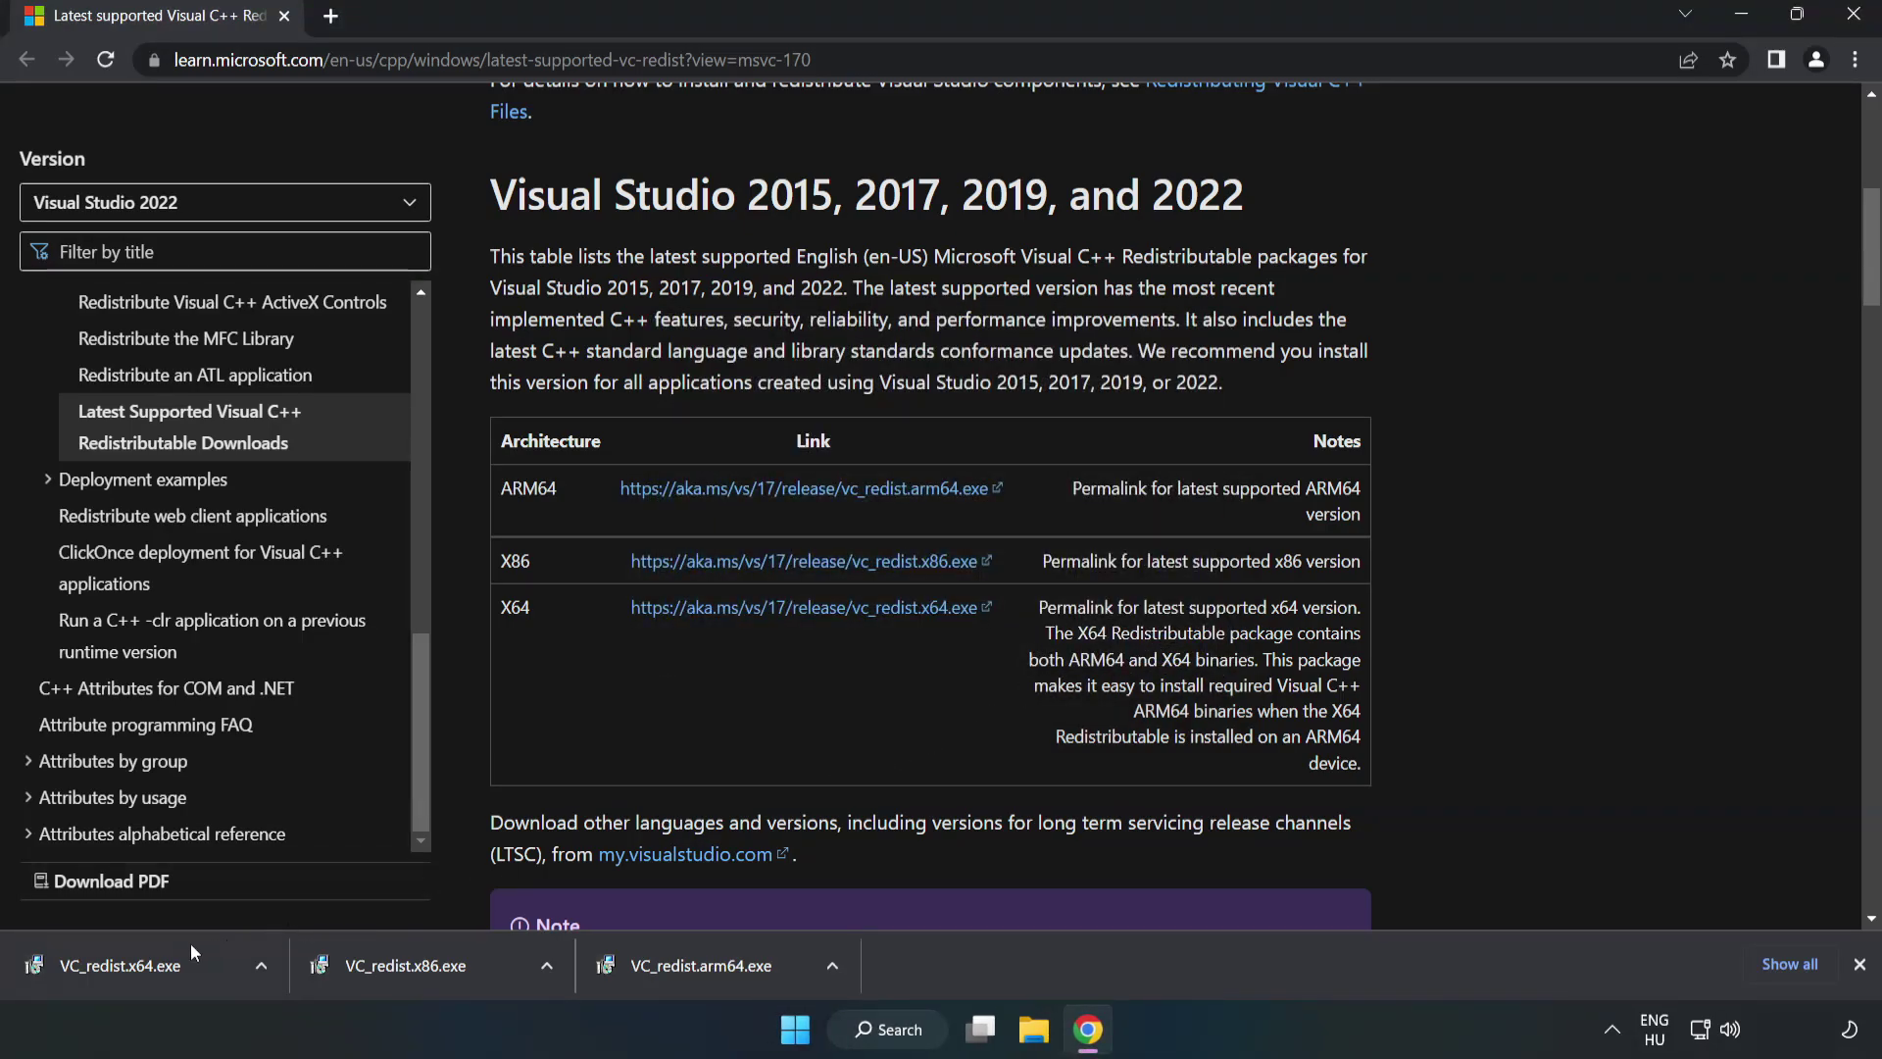
Install the x64 Visual C++ 2015-2022 redistributable (14.34.31931) and close its setup
left_click(102, 958)
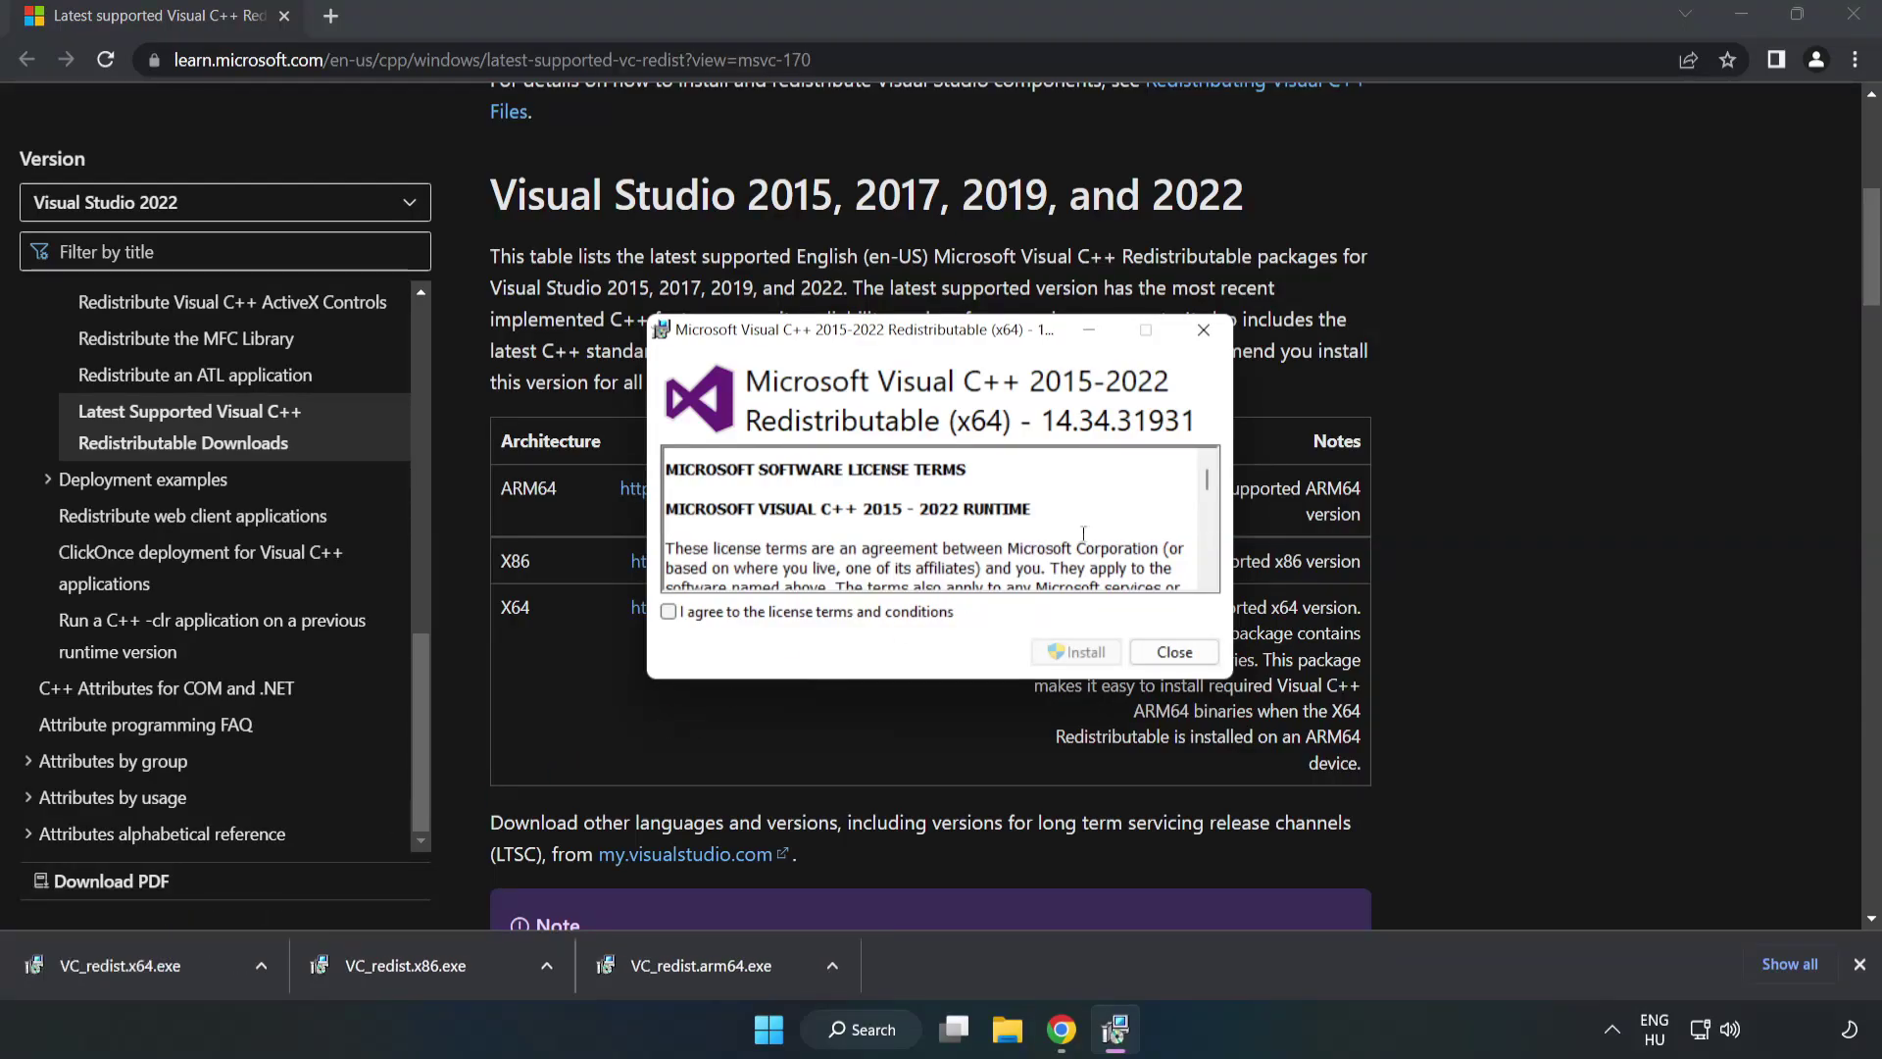
left_click_drag(1208, 484, 1210, 572)
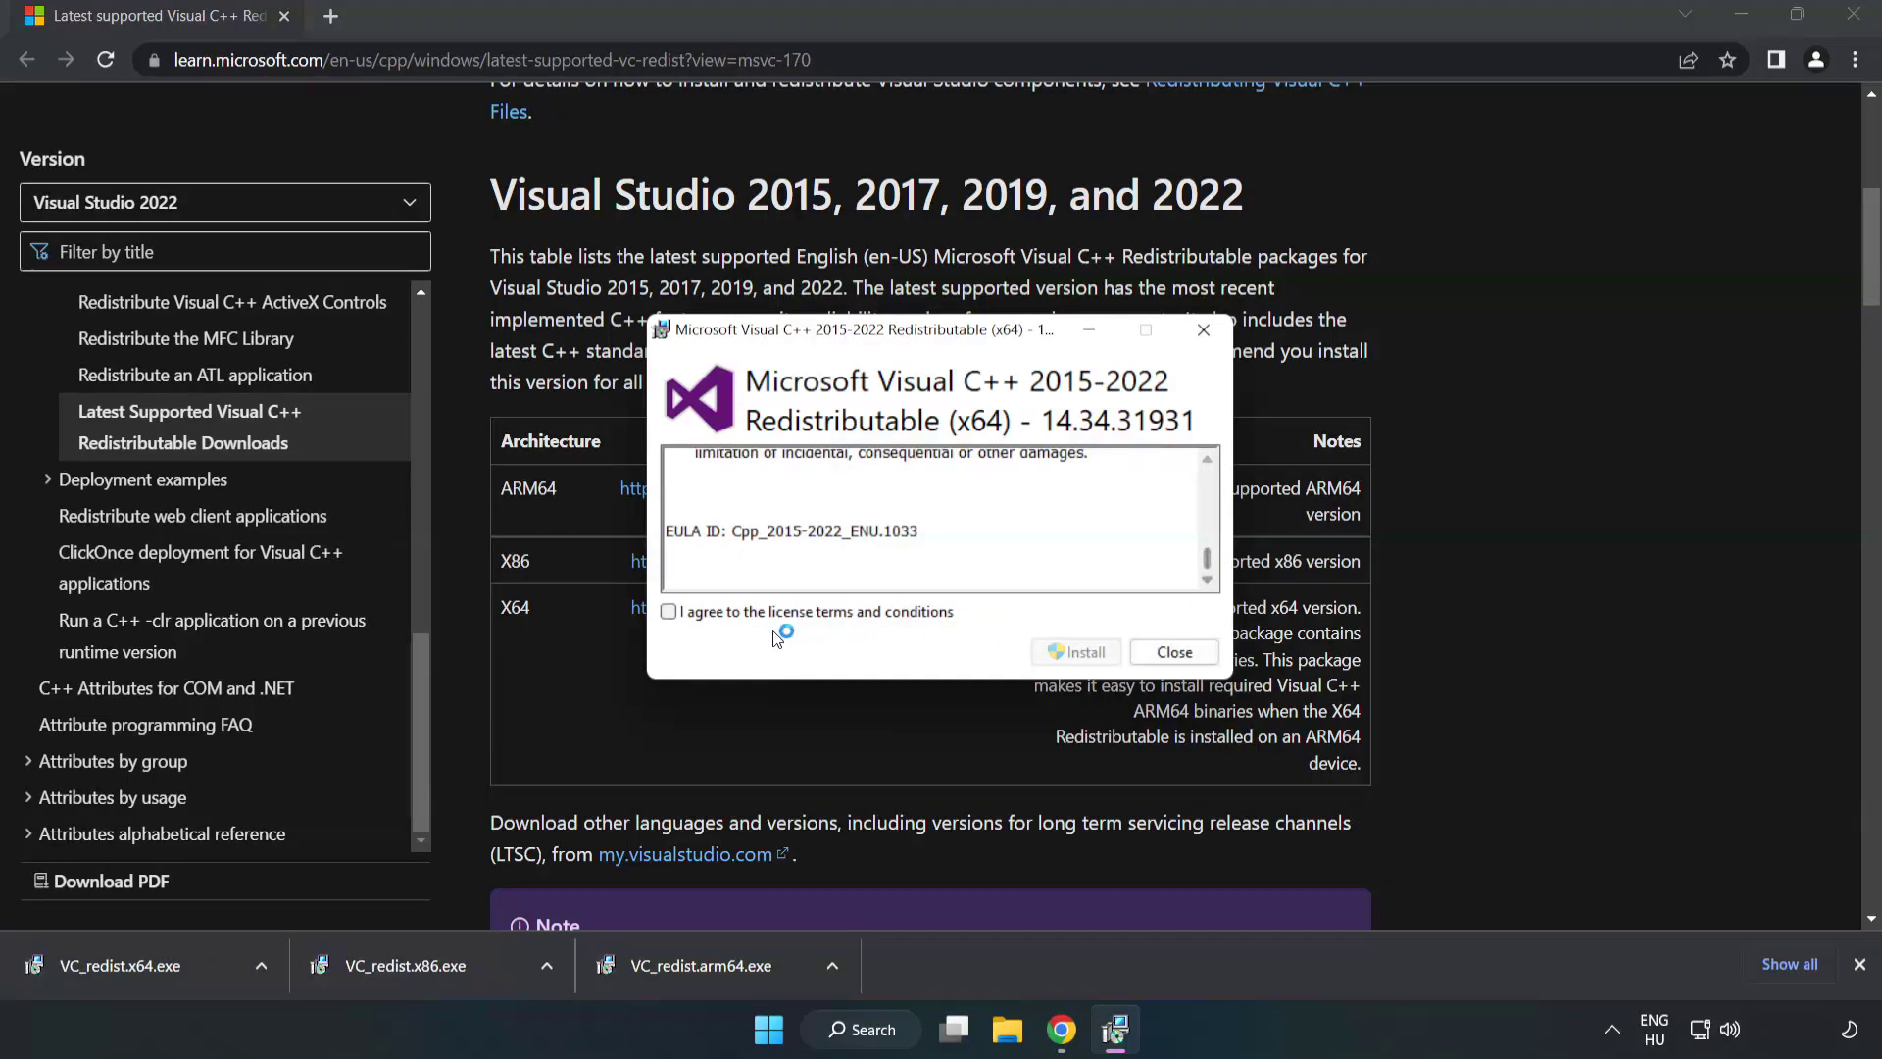
left_click(669, 611)
left_click(1074, 652)
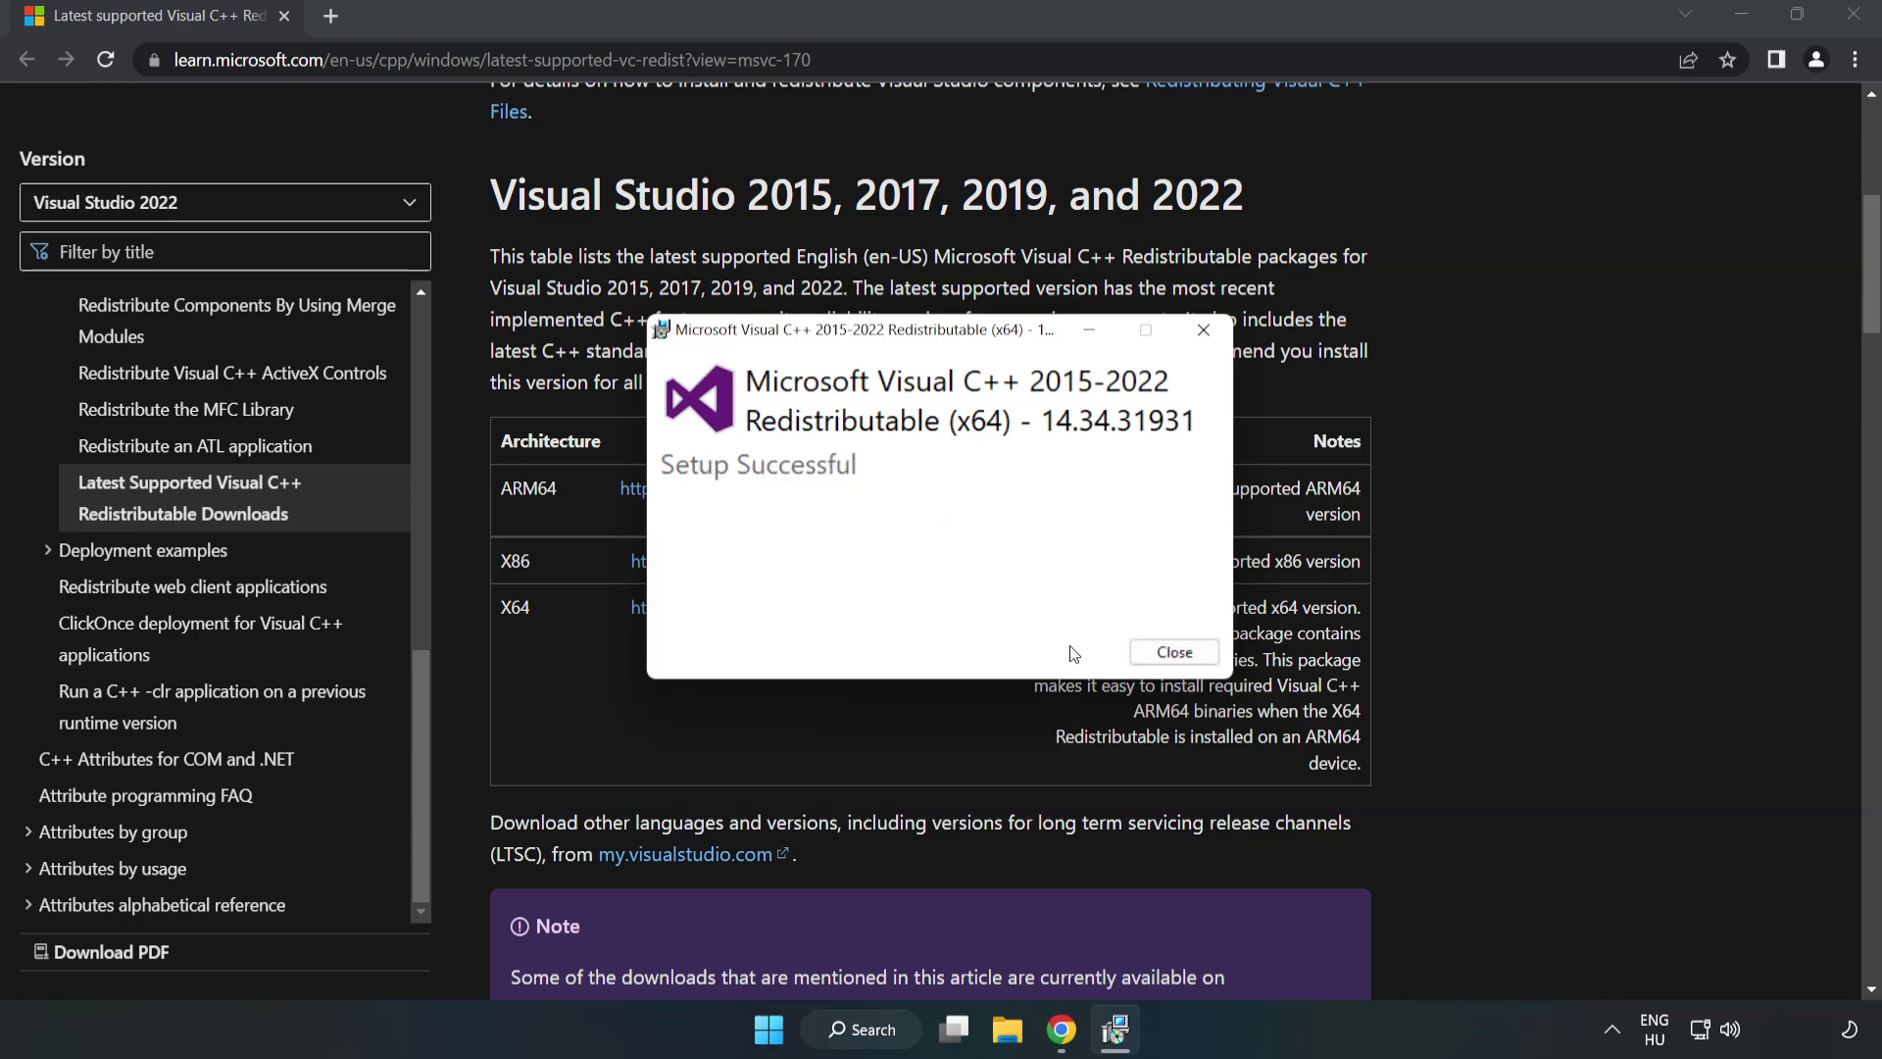
left_click(1175, 653)
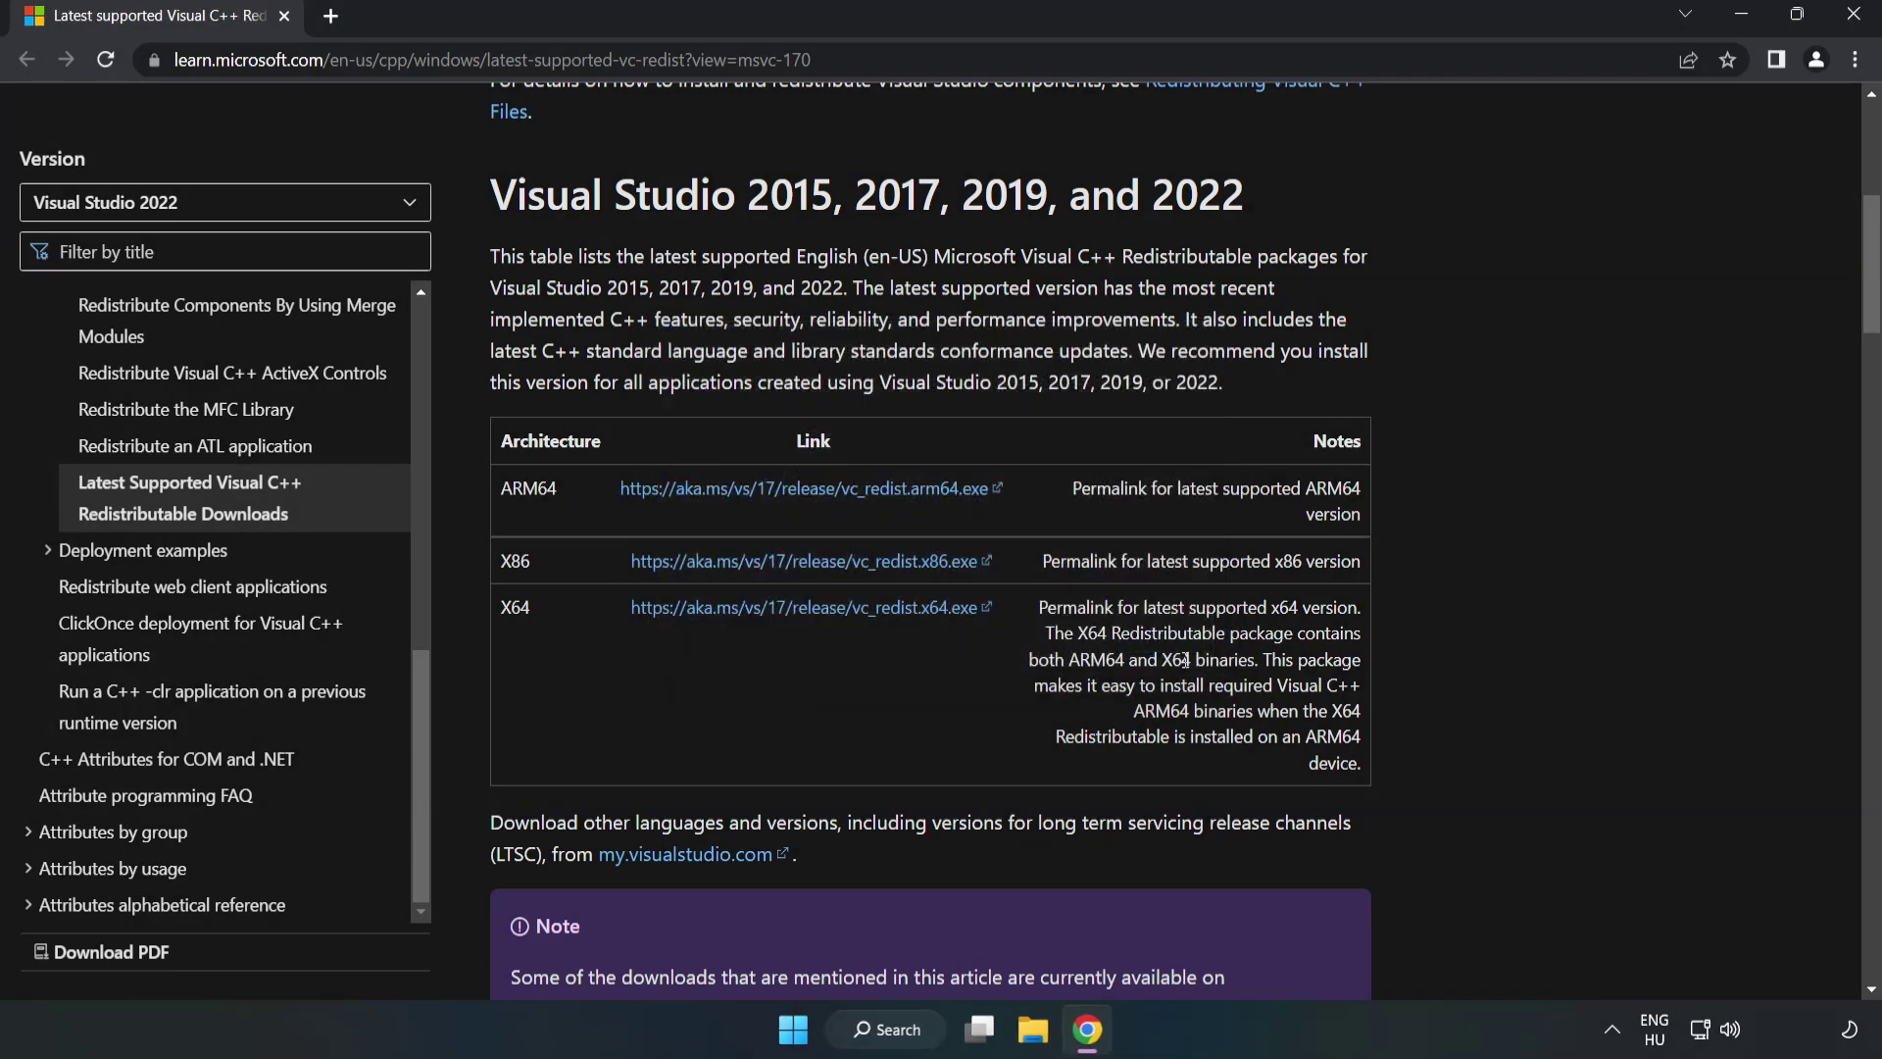
Close Chrome, search for 'cmd', and run Command Prompt as administrator
left_click(1855, 22)
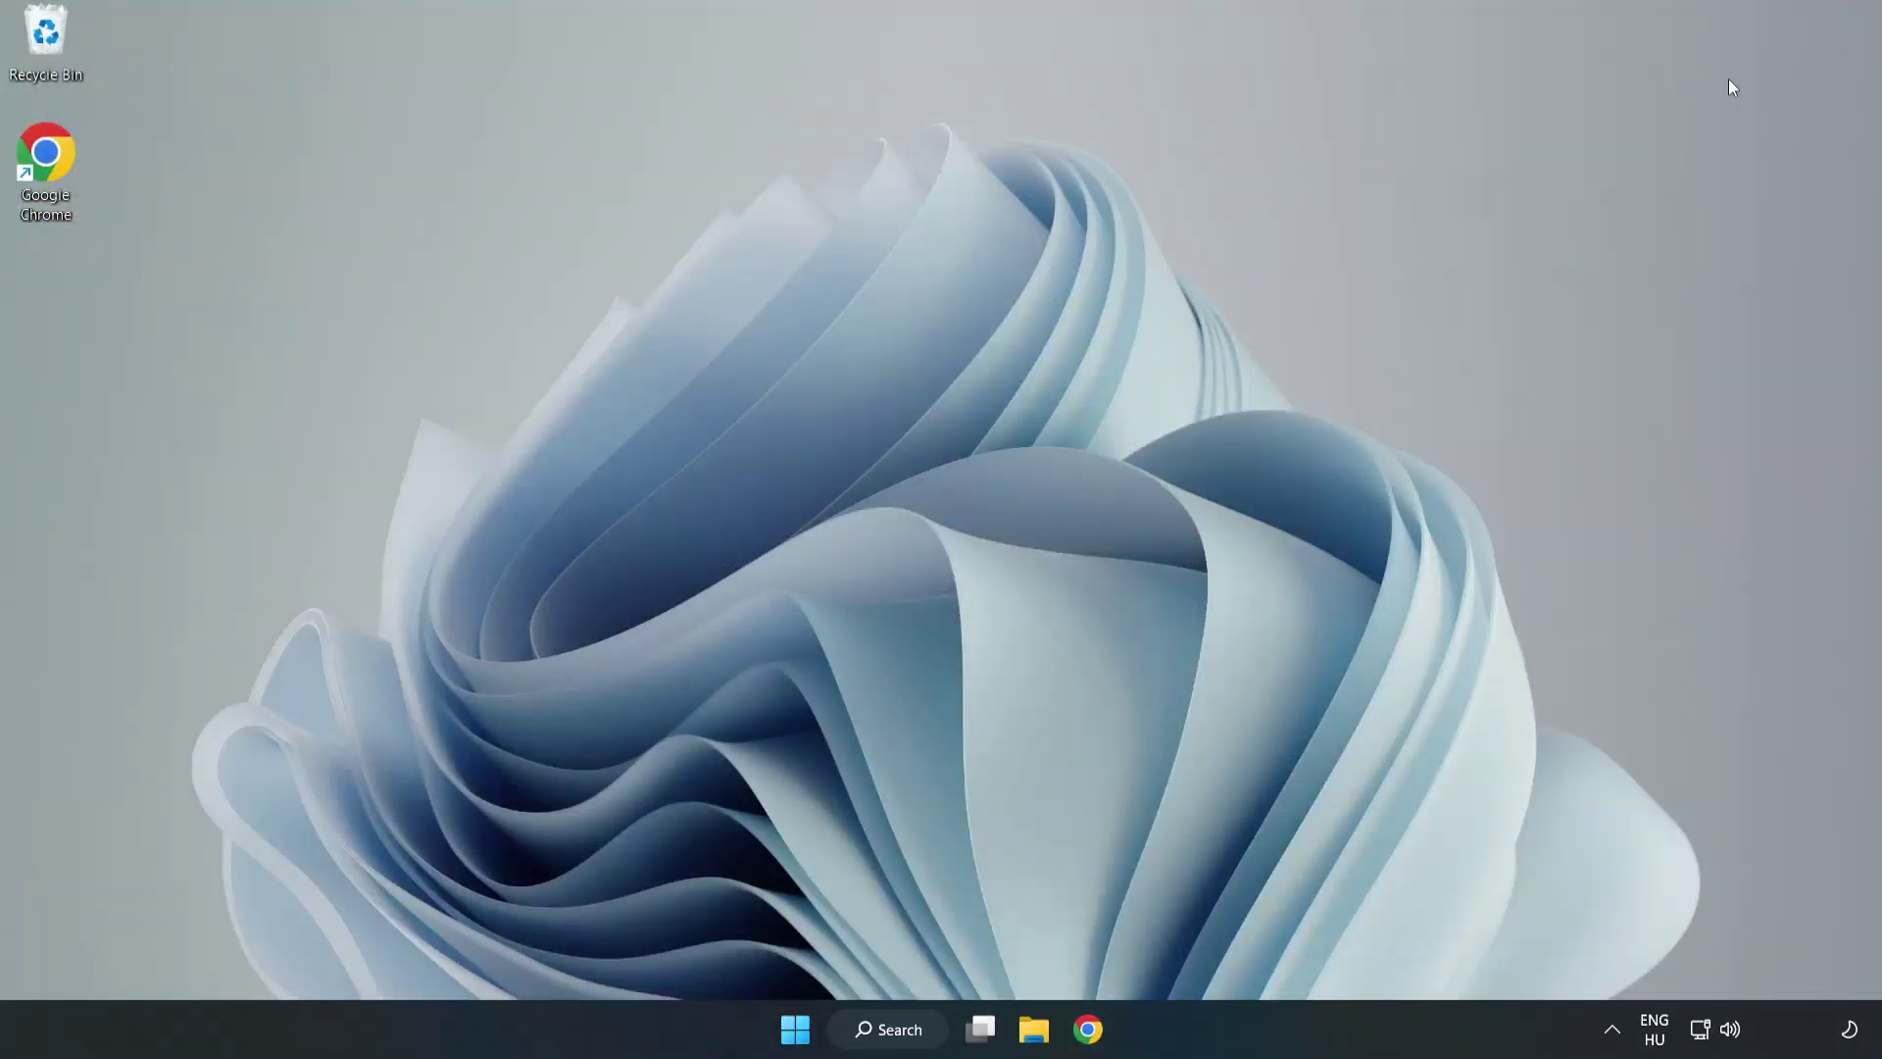
left_click(912, 1031)
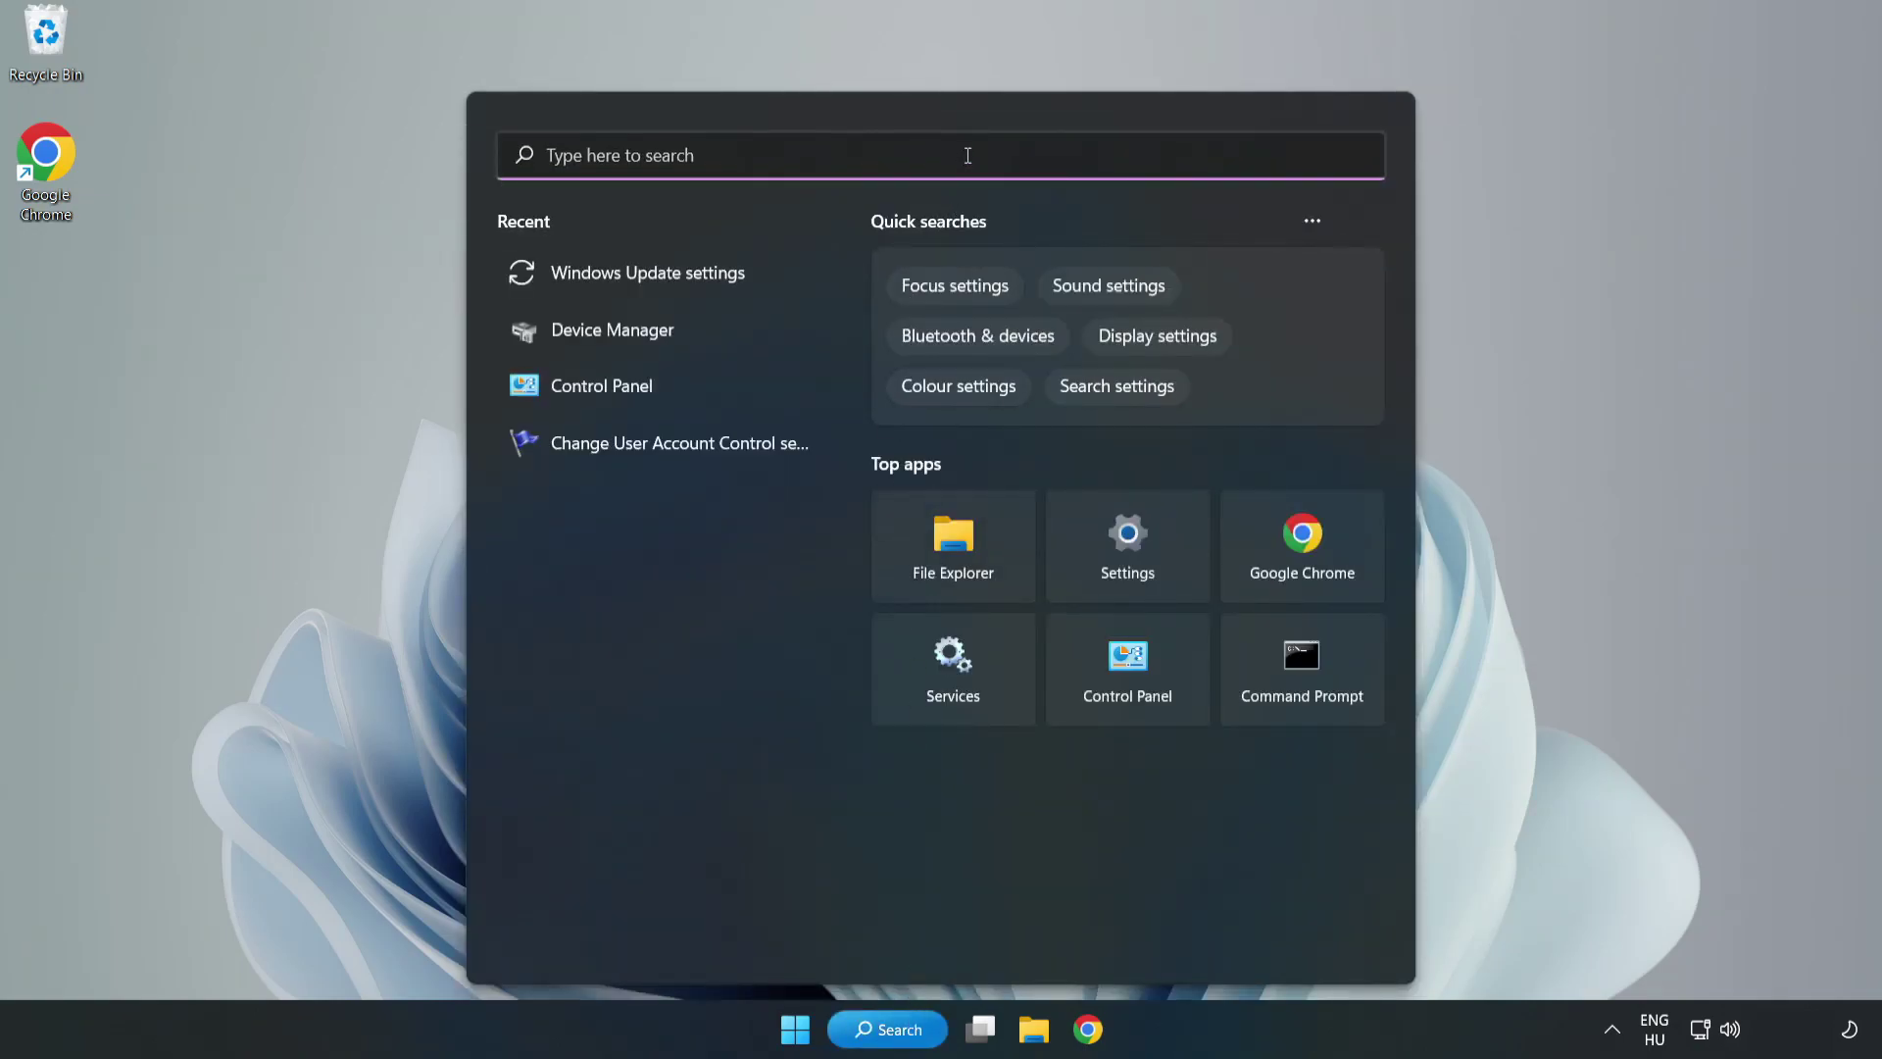
type("cmd")
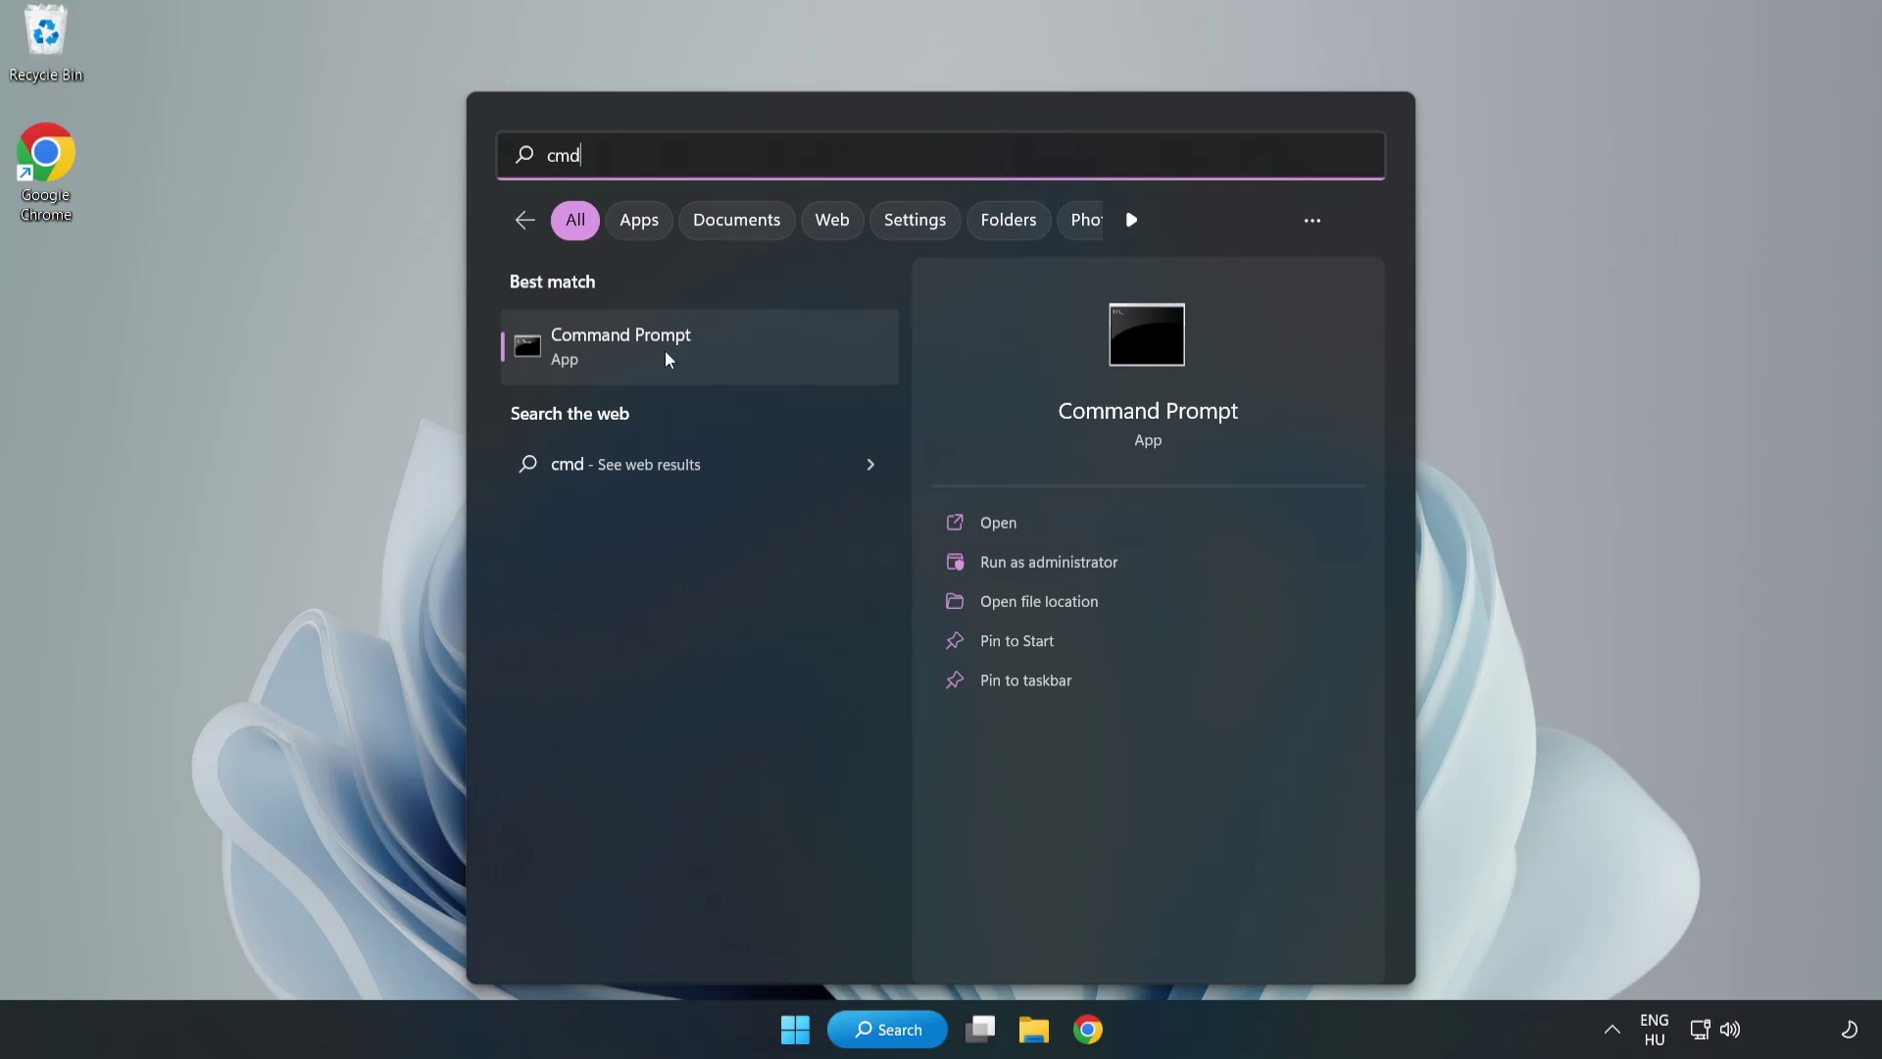
right_click(738, 354)
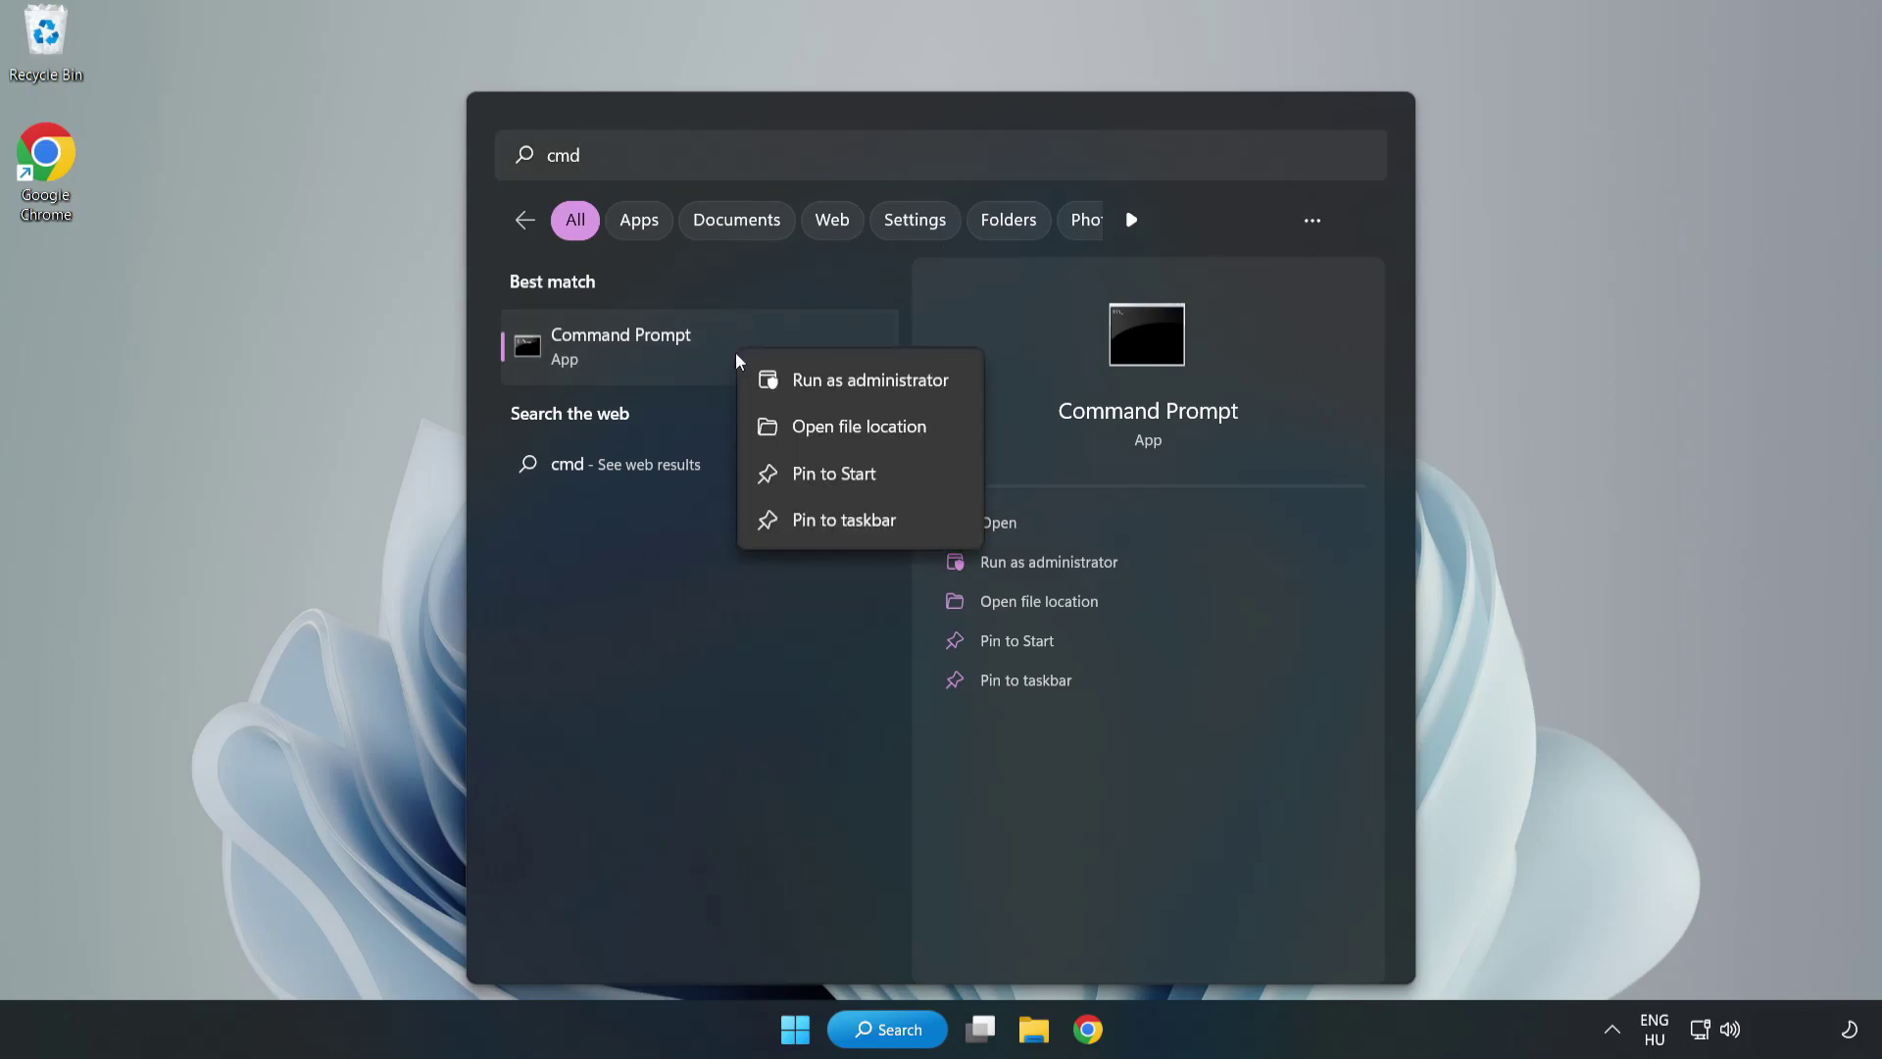
left_click(814, 383)
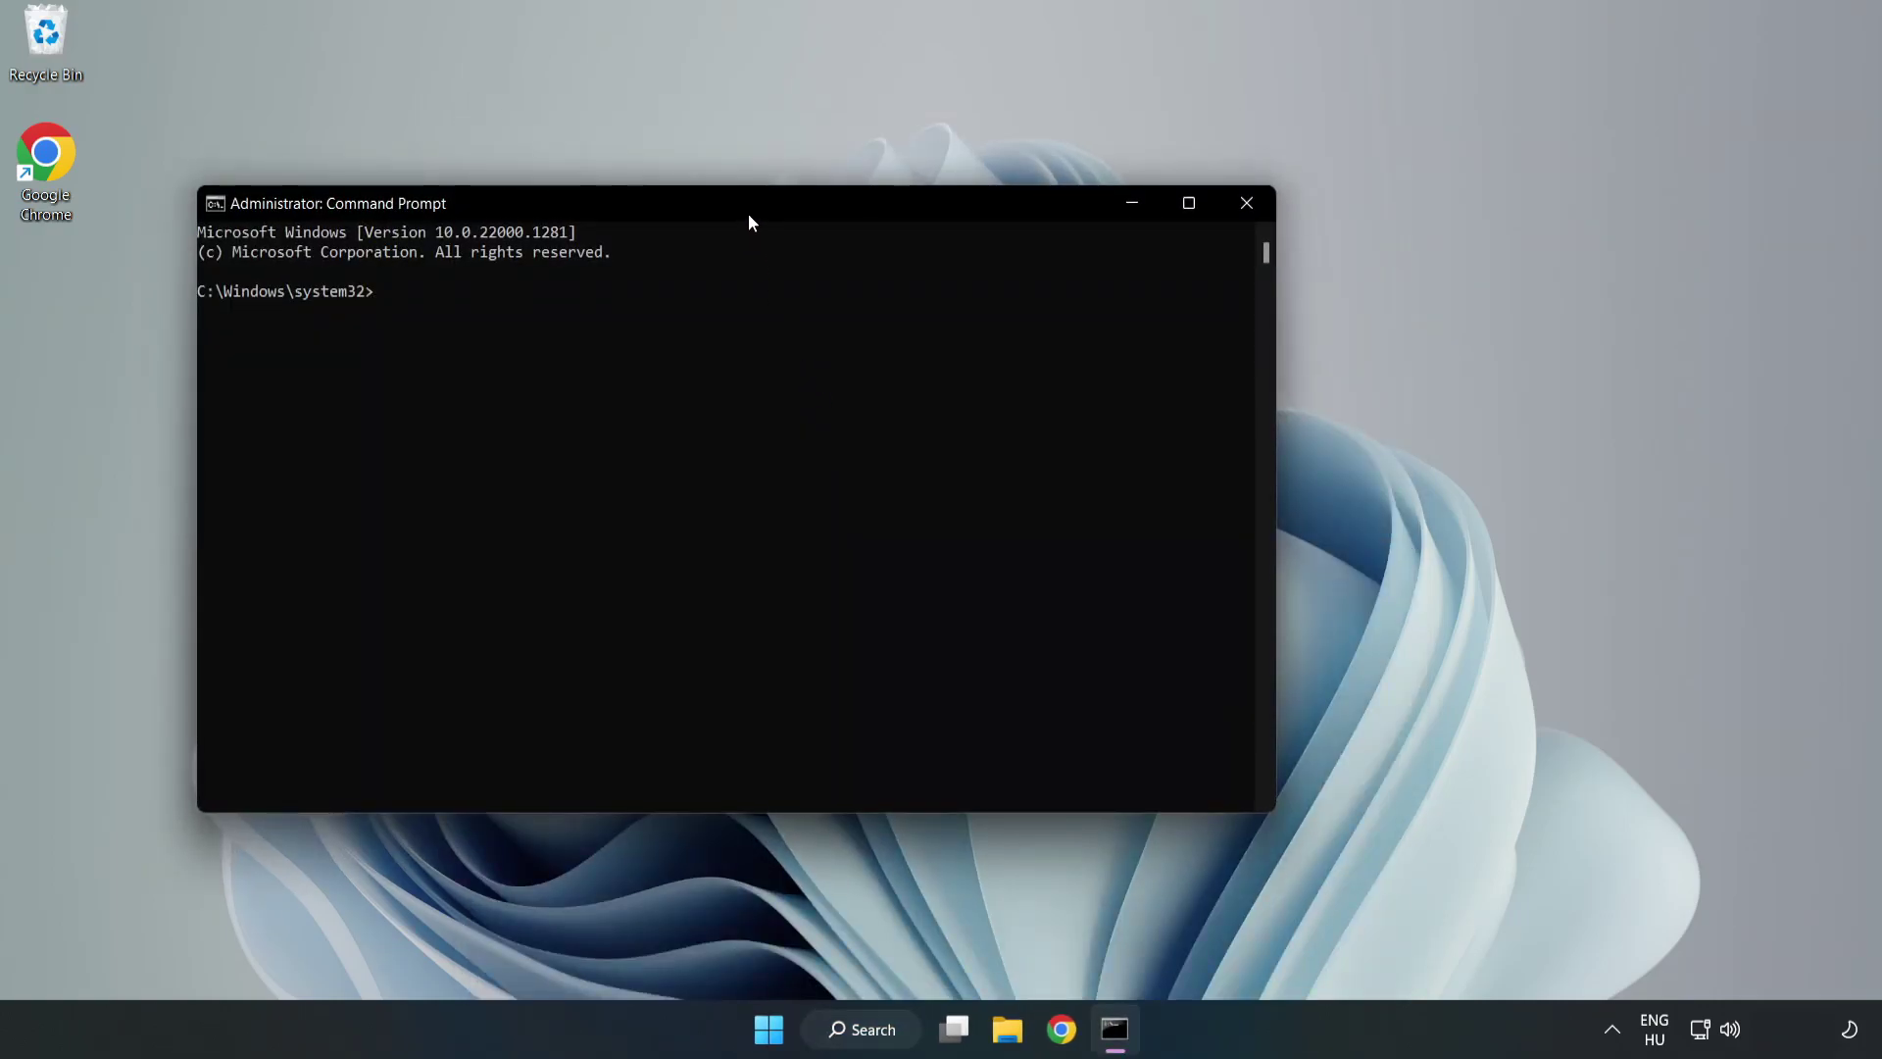
Run sfc /scannow until verification reaches 100% with no violations, then close Command Prompt
left_click_drag(749, 215, 958, 214)
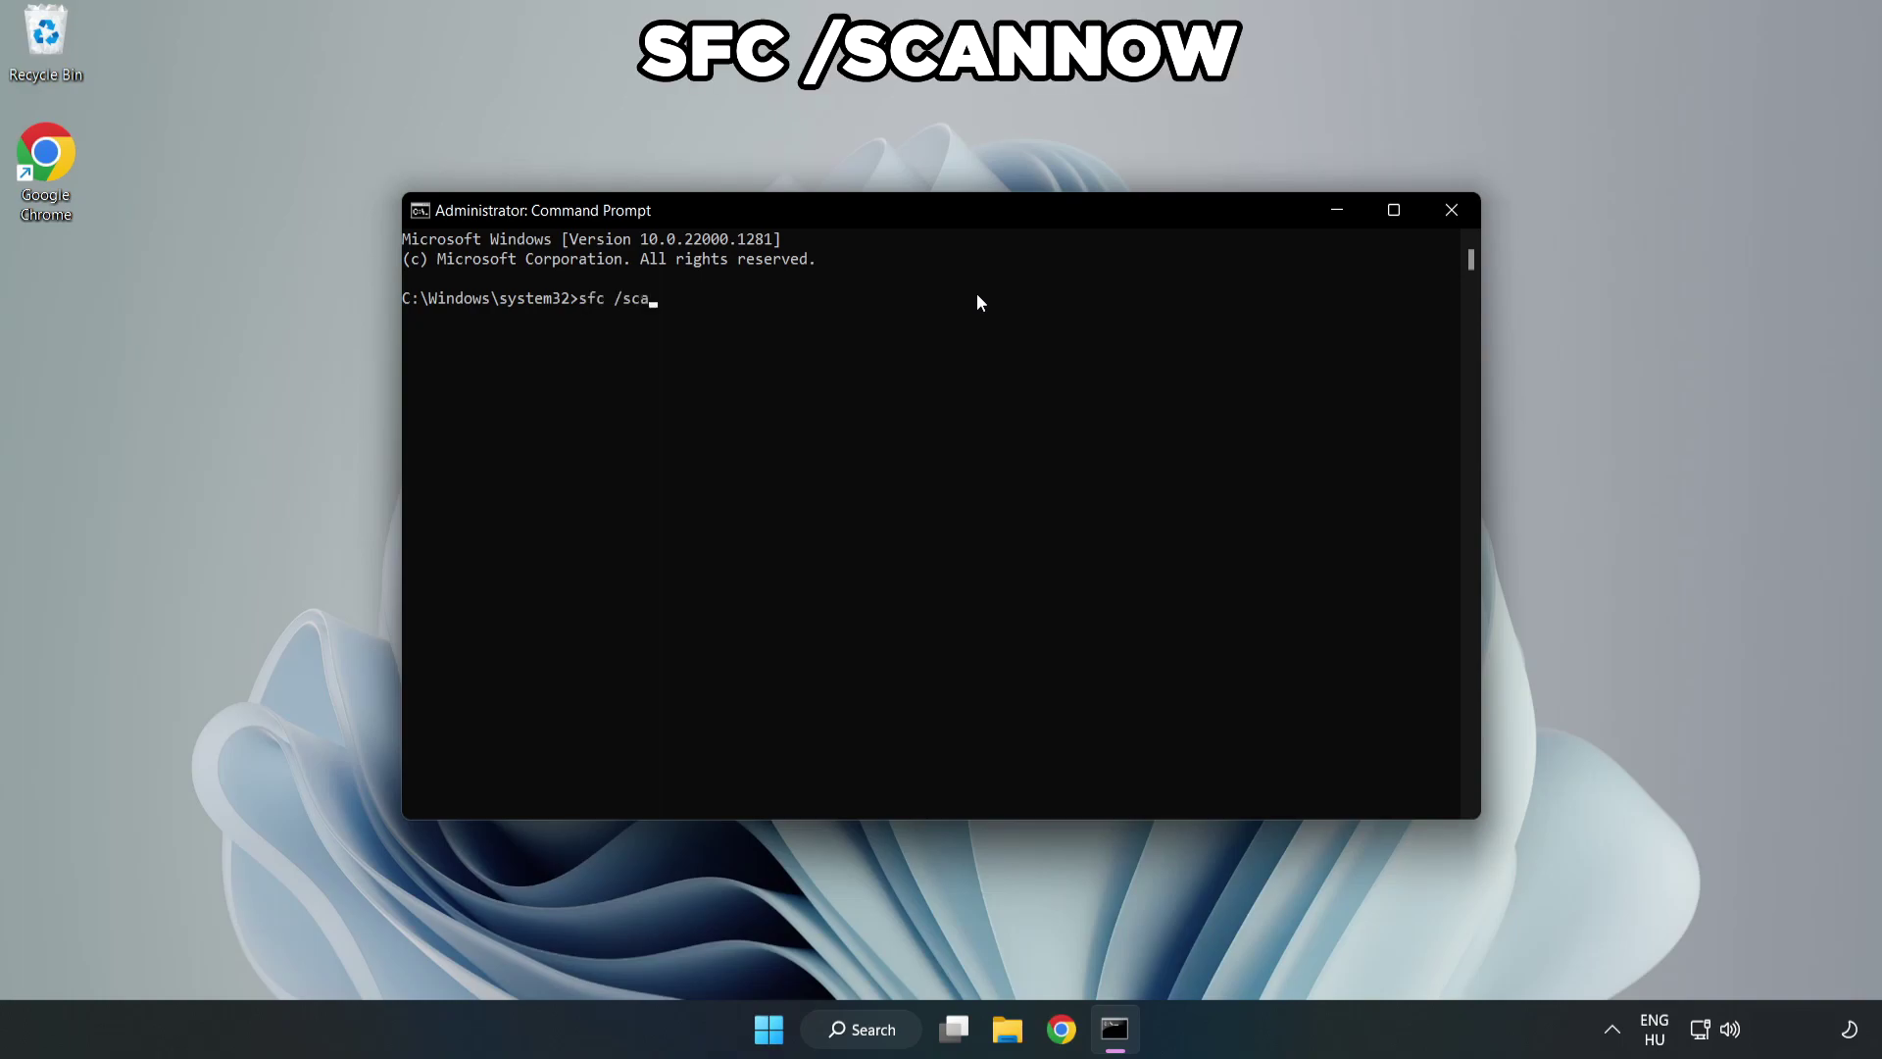
type("sfc /scannow")
key("Return")
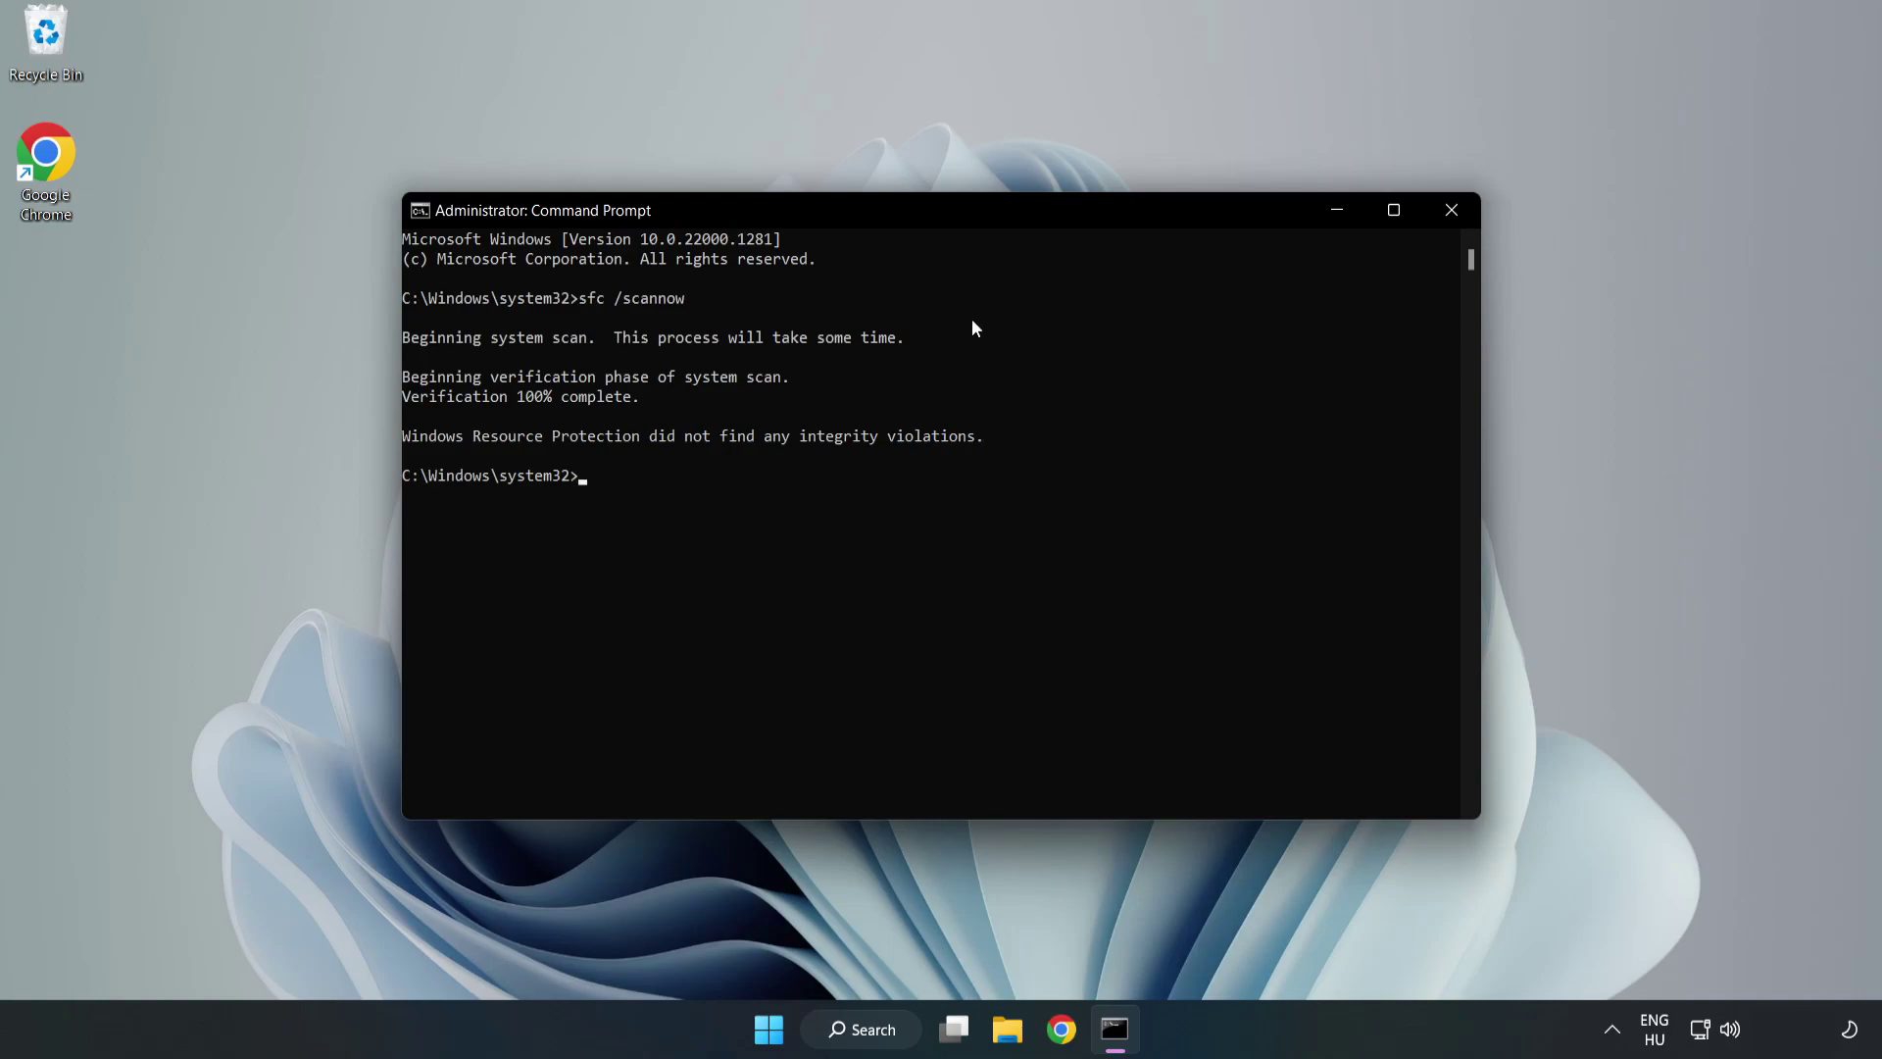
left_click(1448, 218)
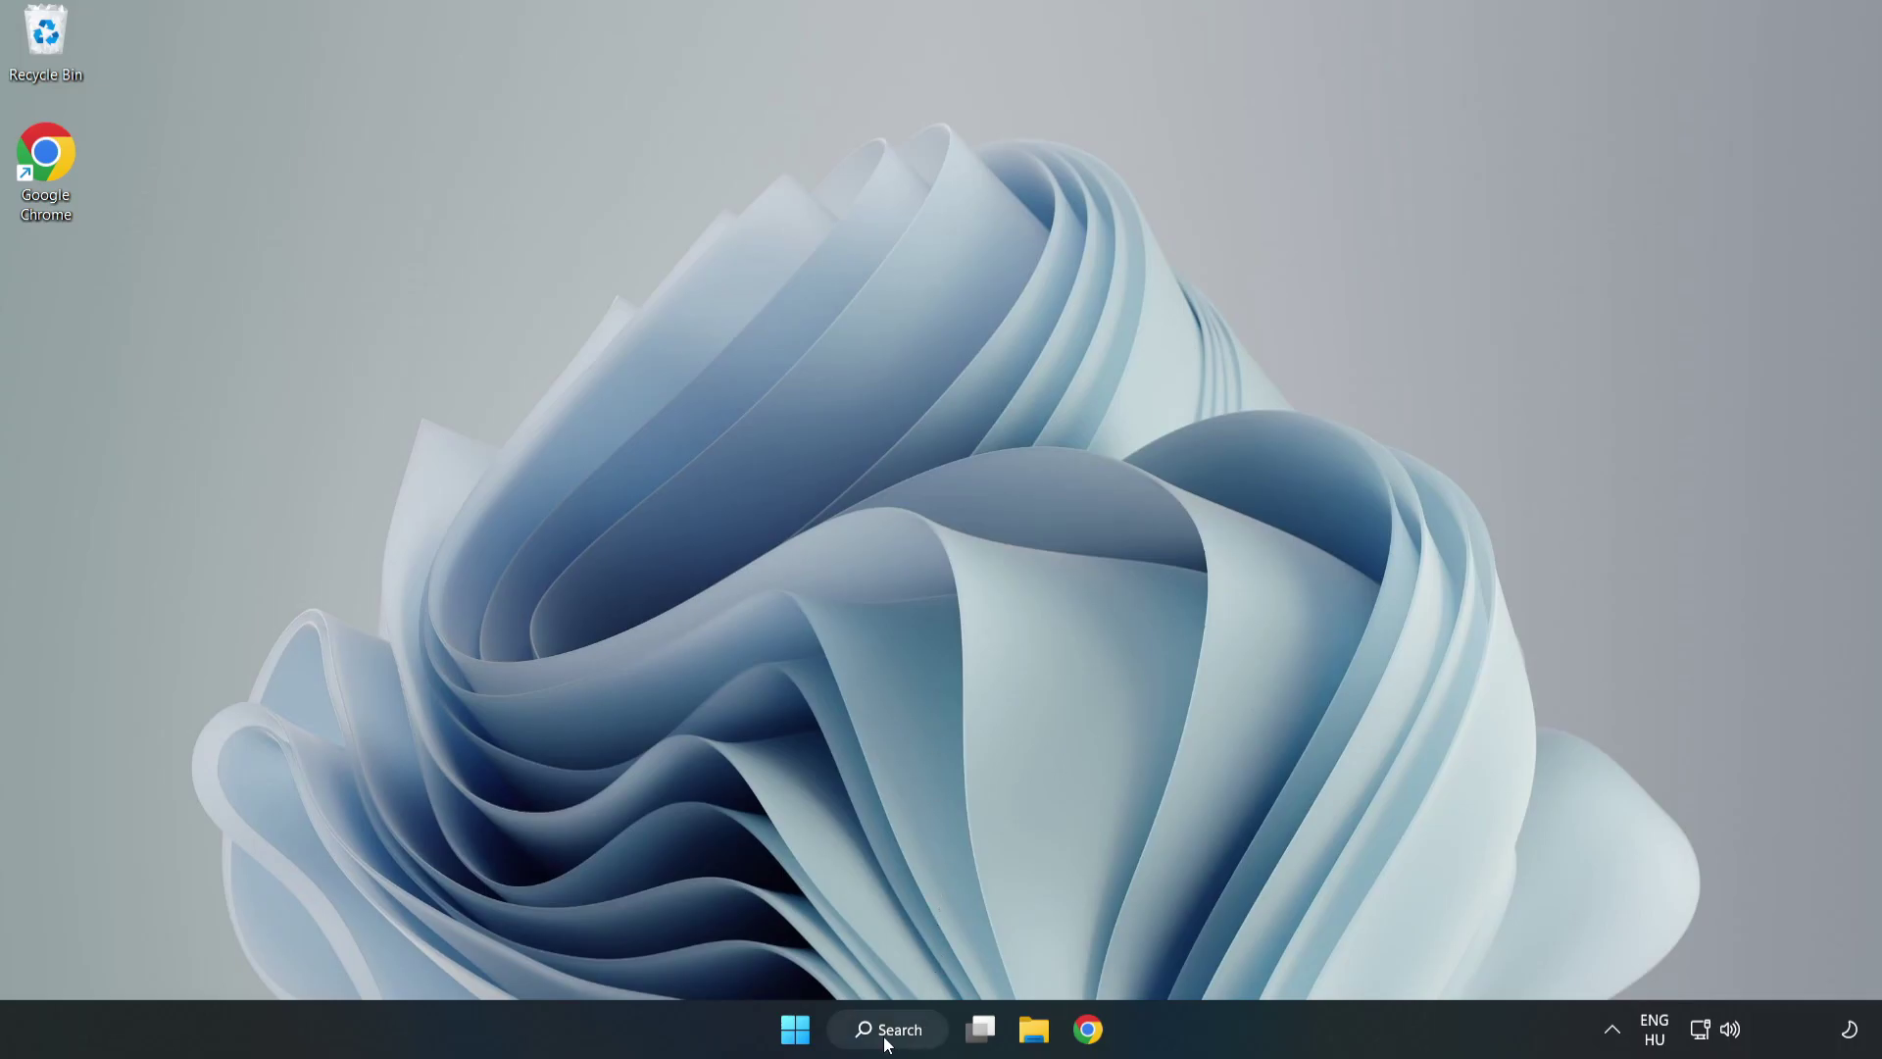
Search Windows for 'security' and launch the Windows Security app
left_click(888, 1037)
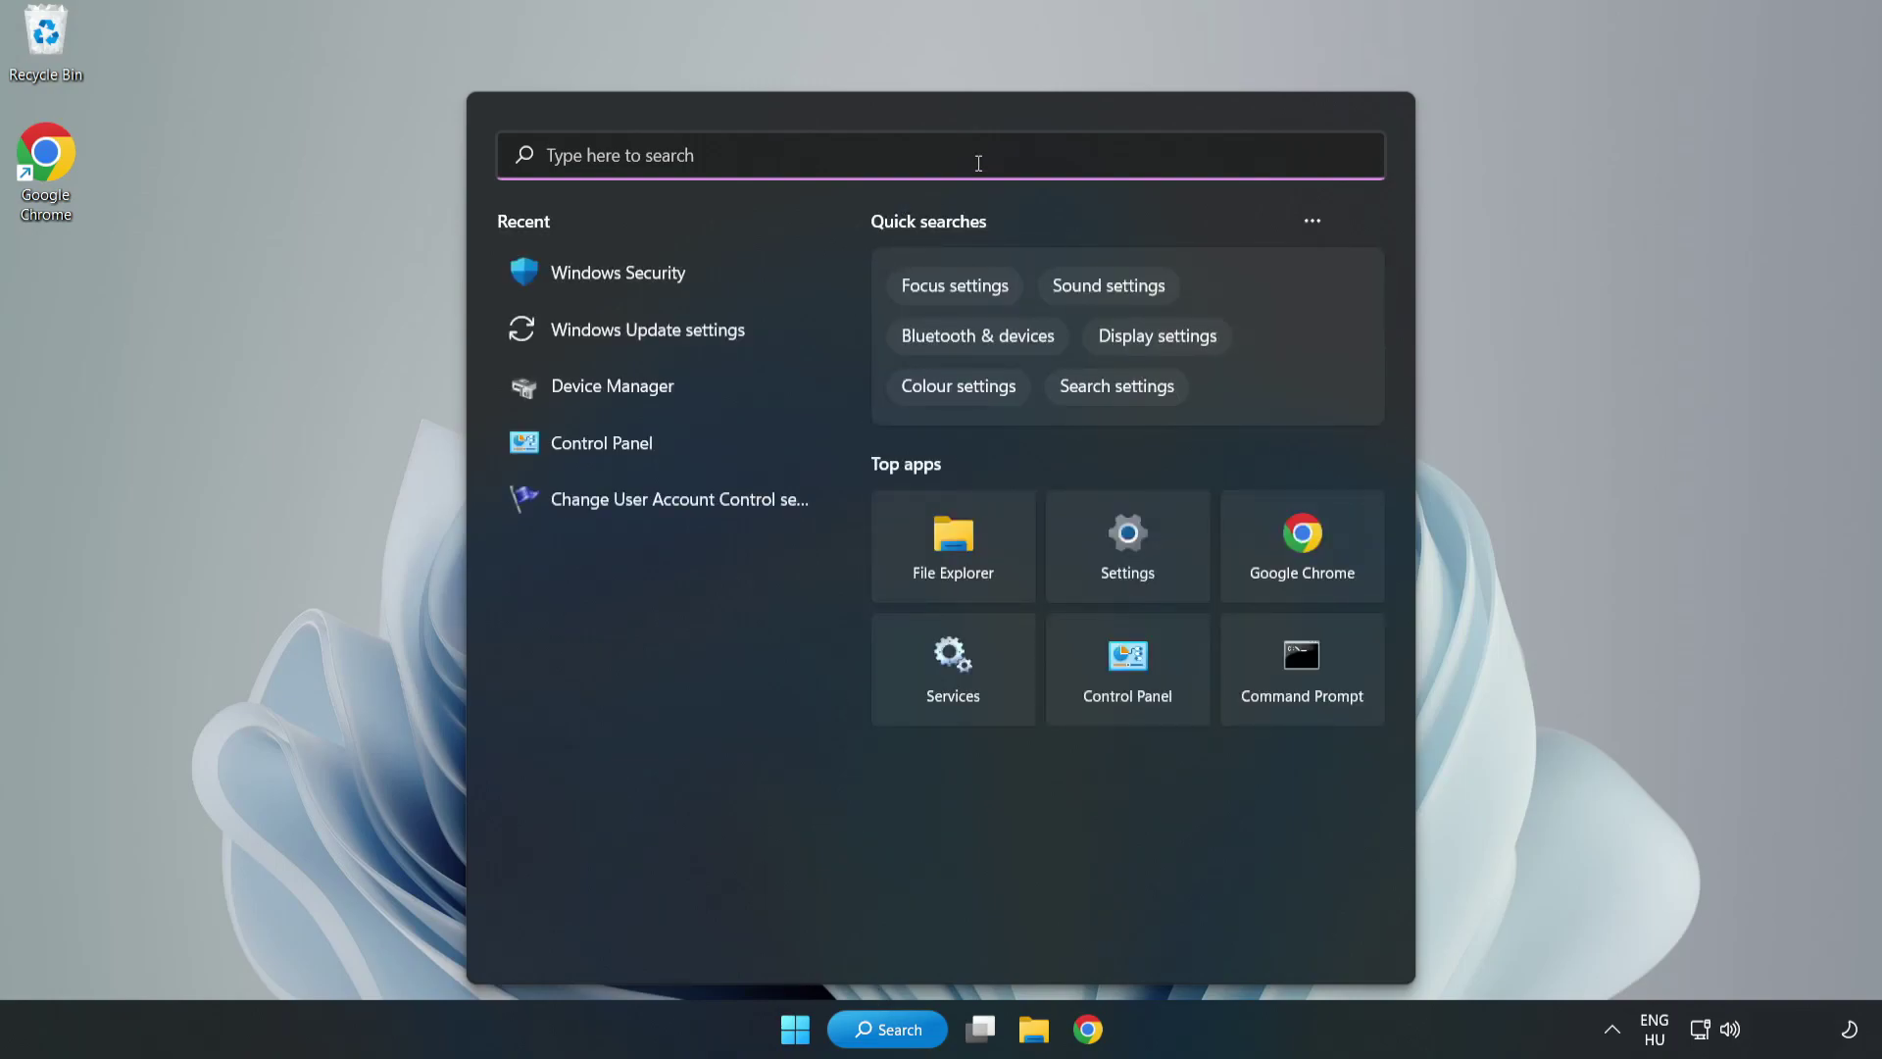
type("securit")
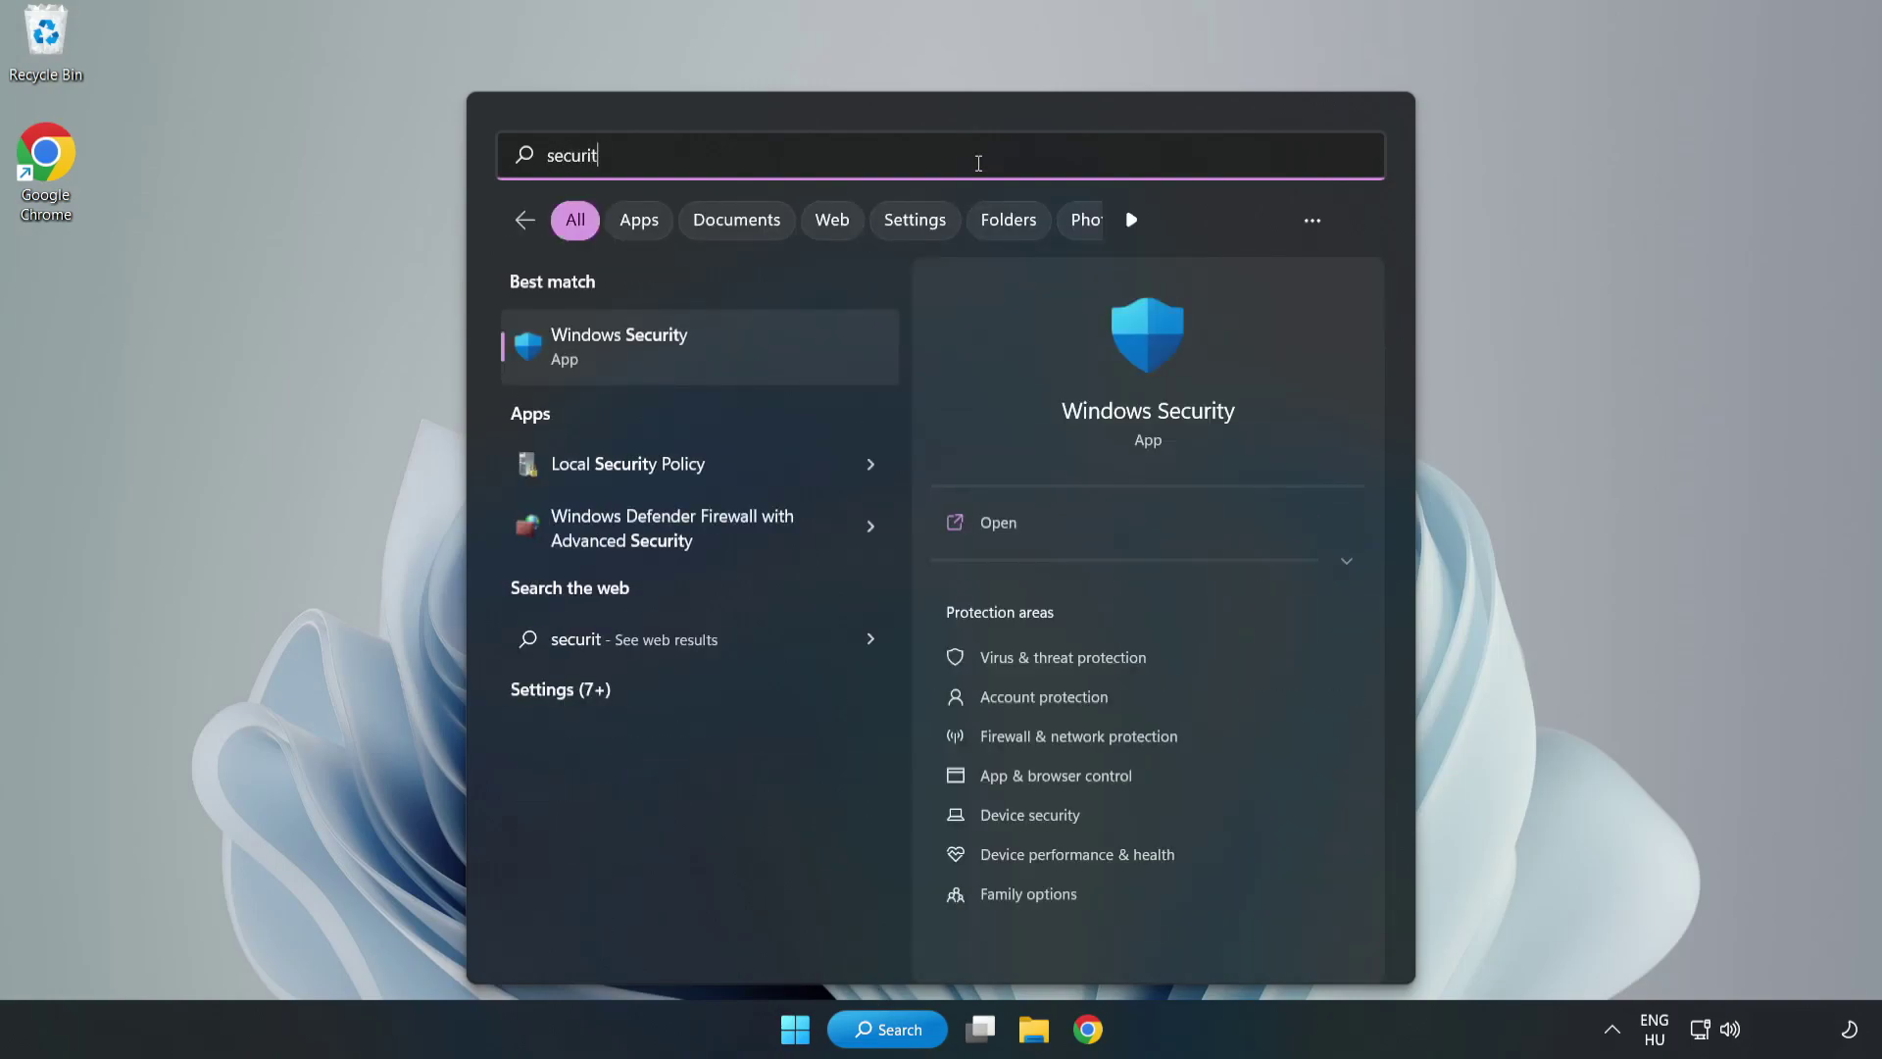
type("y")
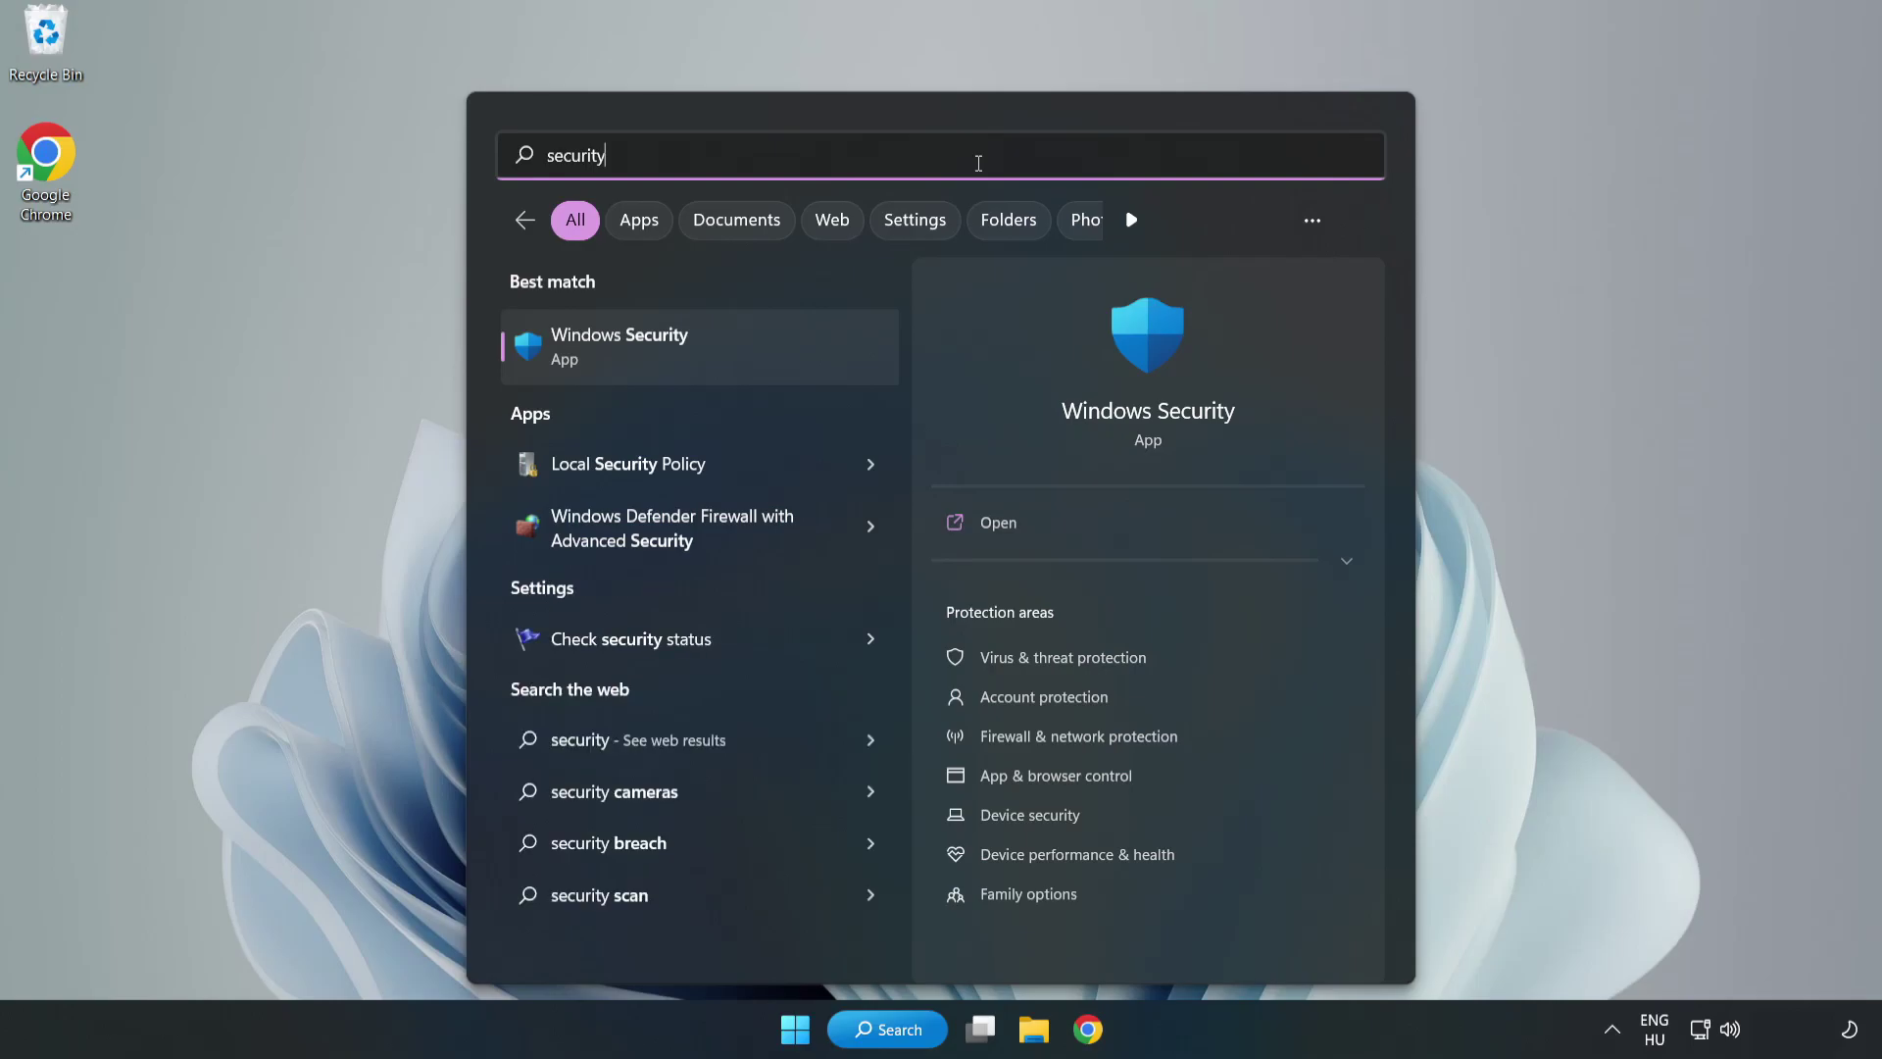
left_click(683, 364)
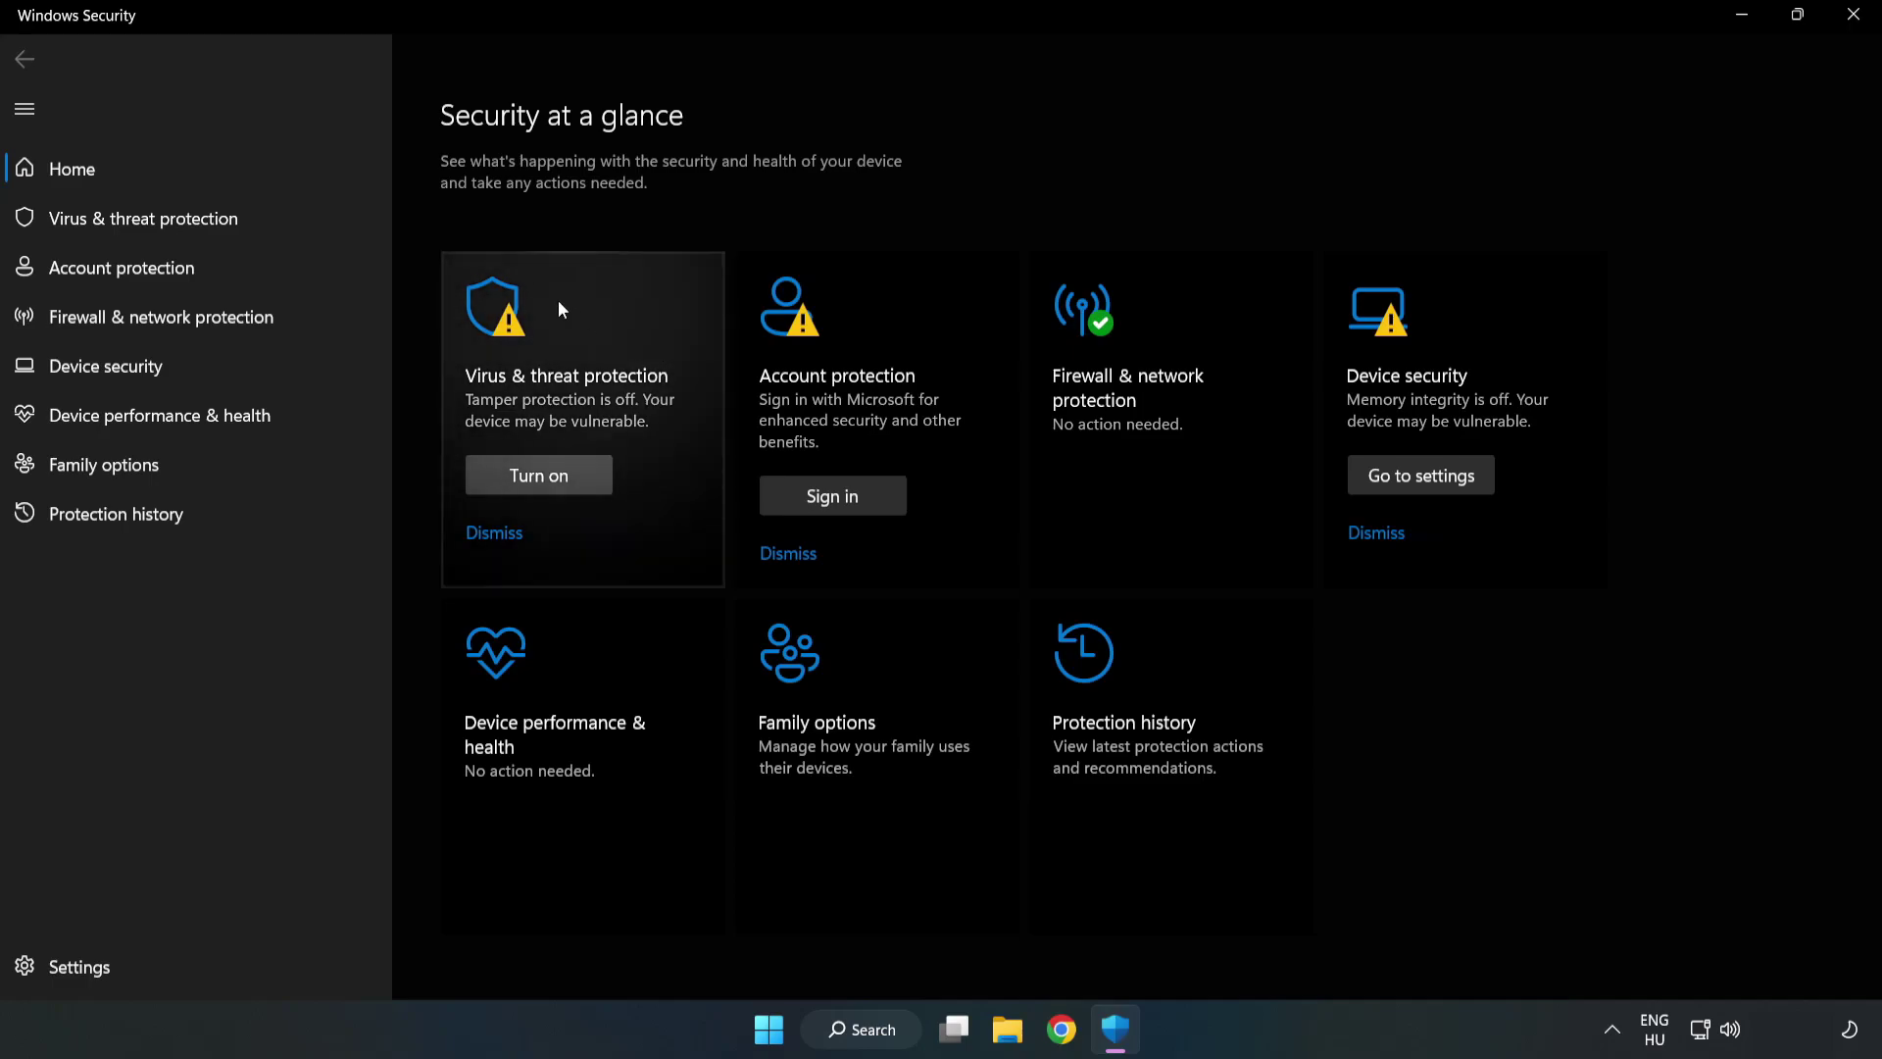
Go to Virus & threat protection, open its Manage settings page, and scroll toward Exclusions
left_click(124, 229)
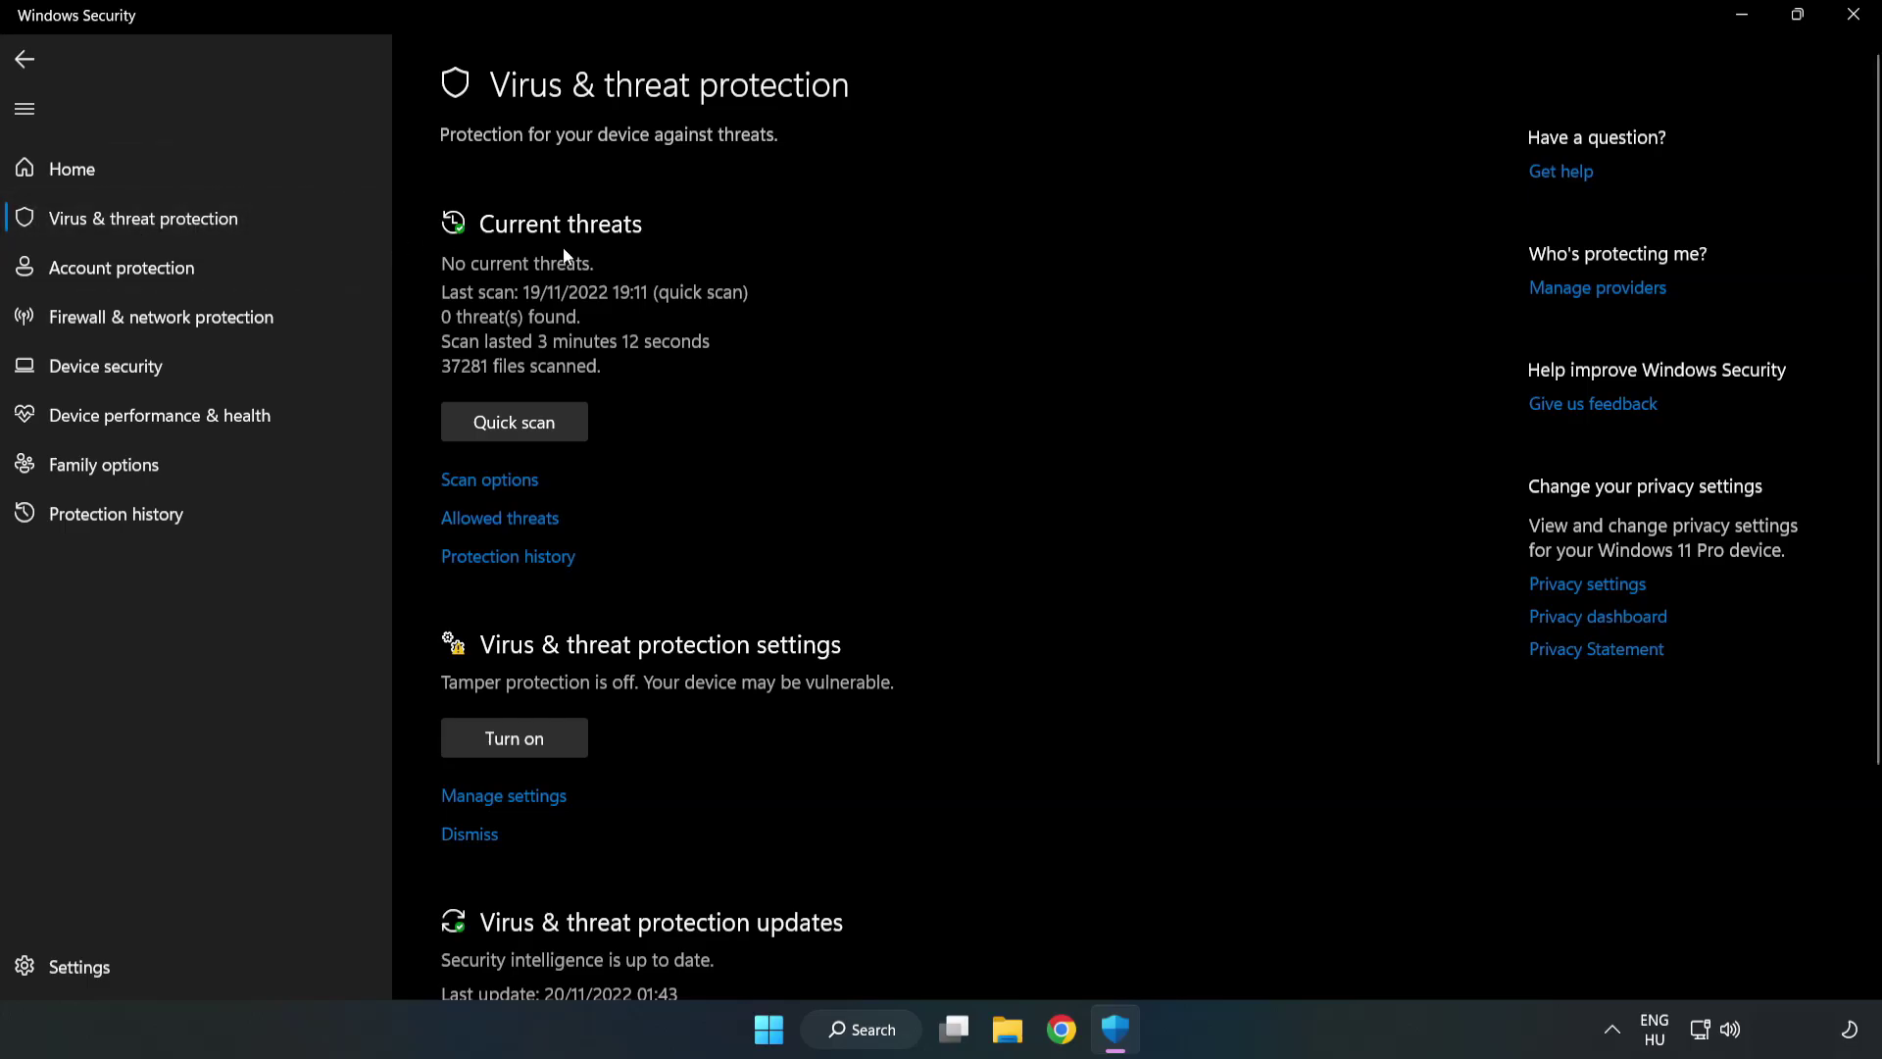
scroll(980, 378, "down", 2)
scroll(984, 387, "down", 1)
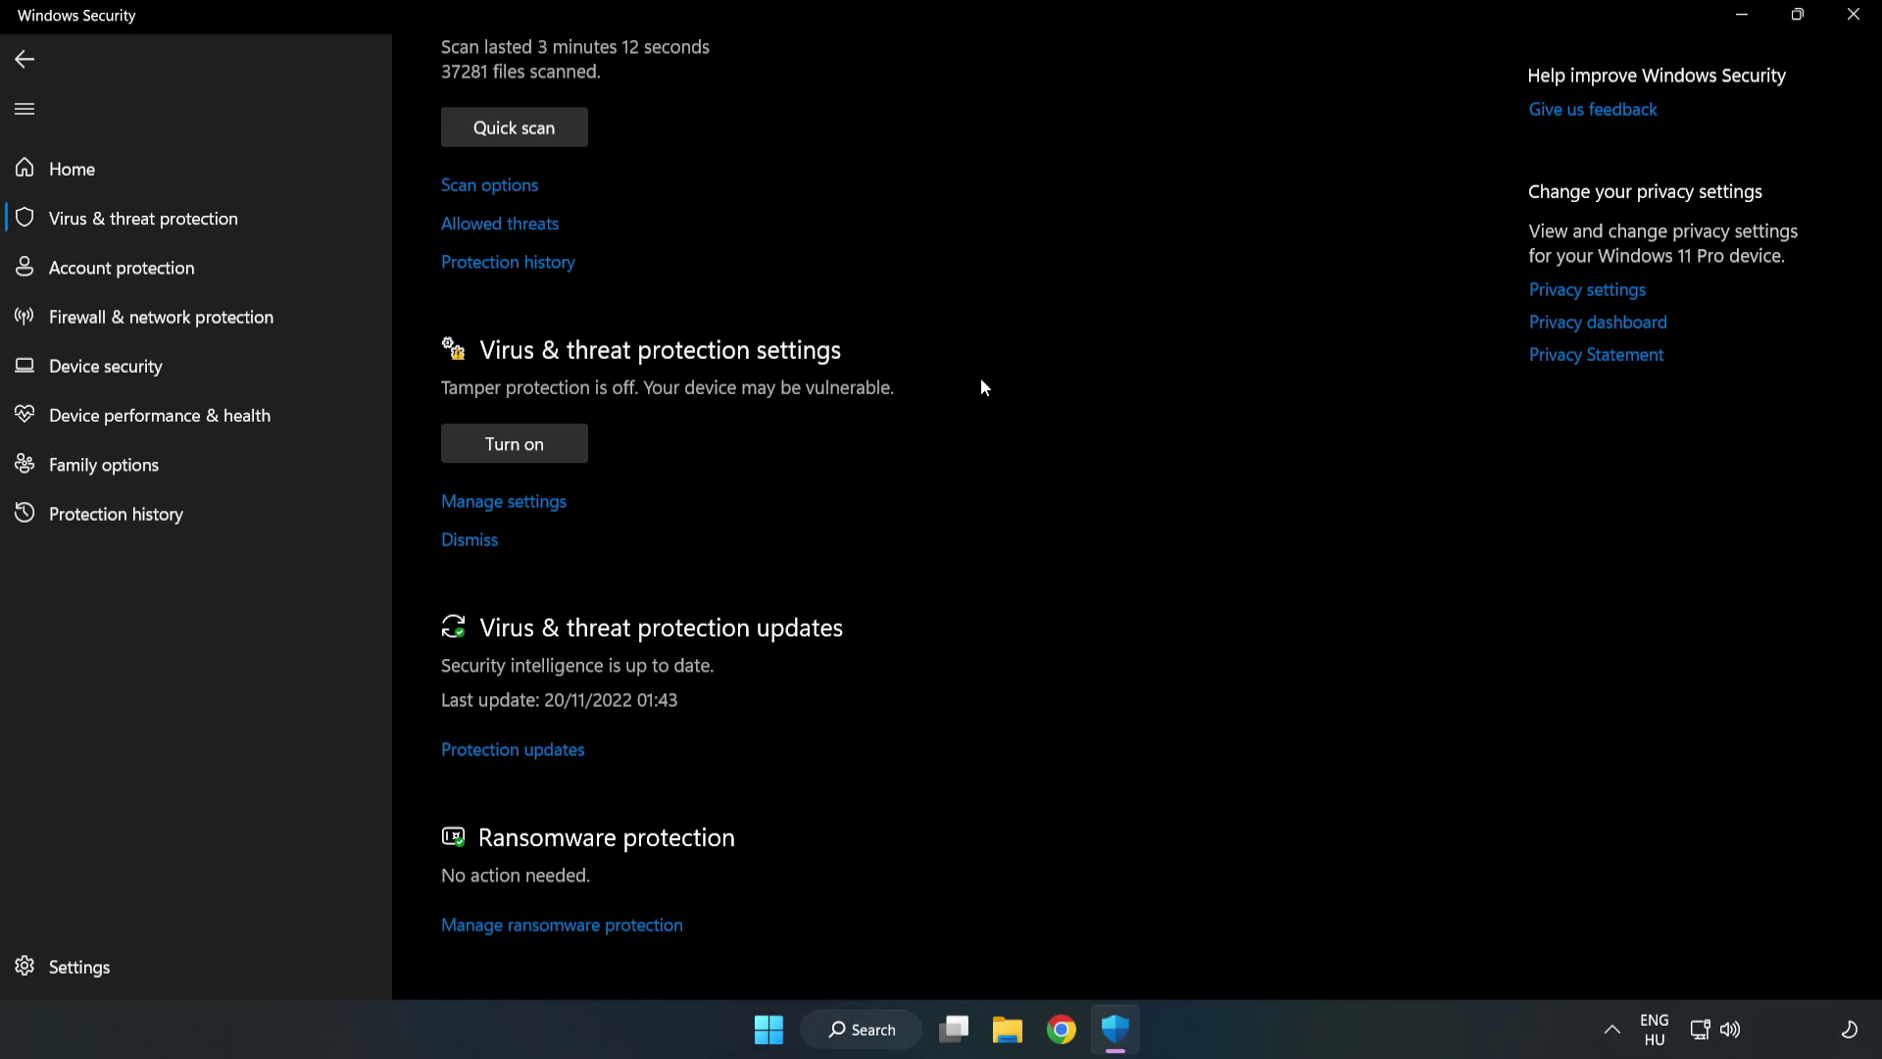
left_click(514, 502)
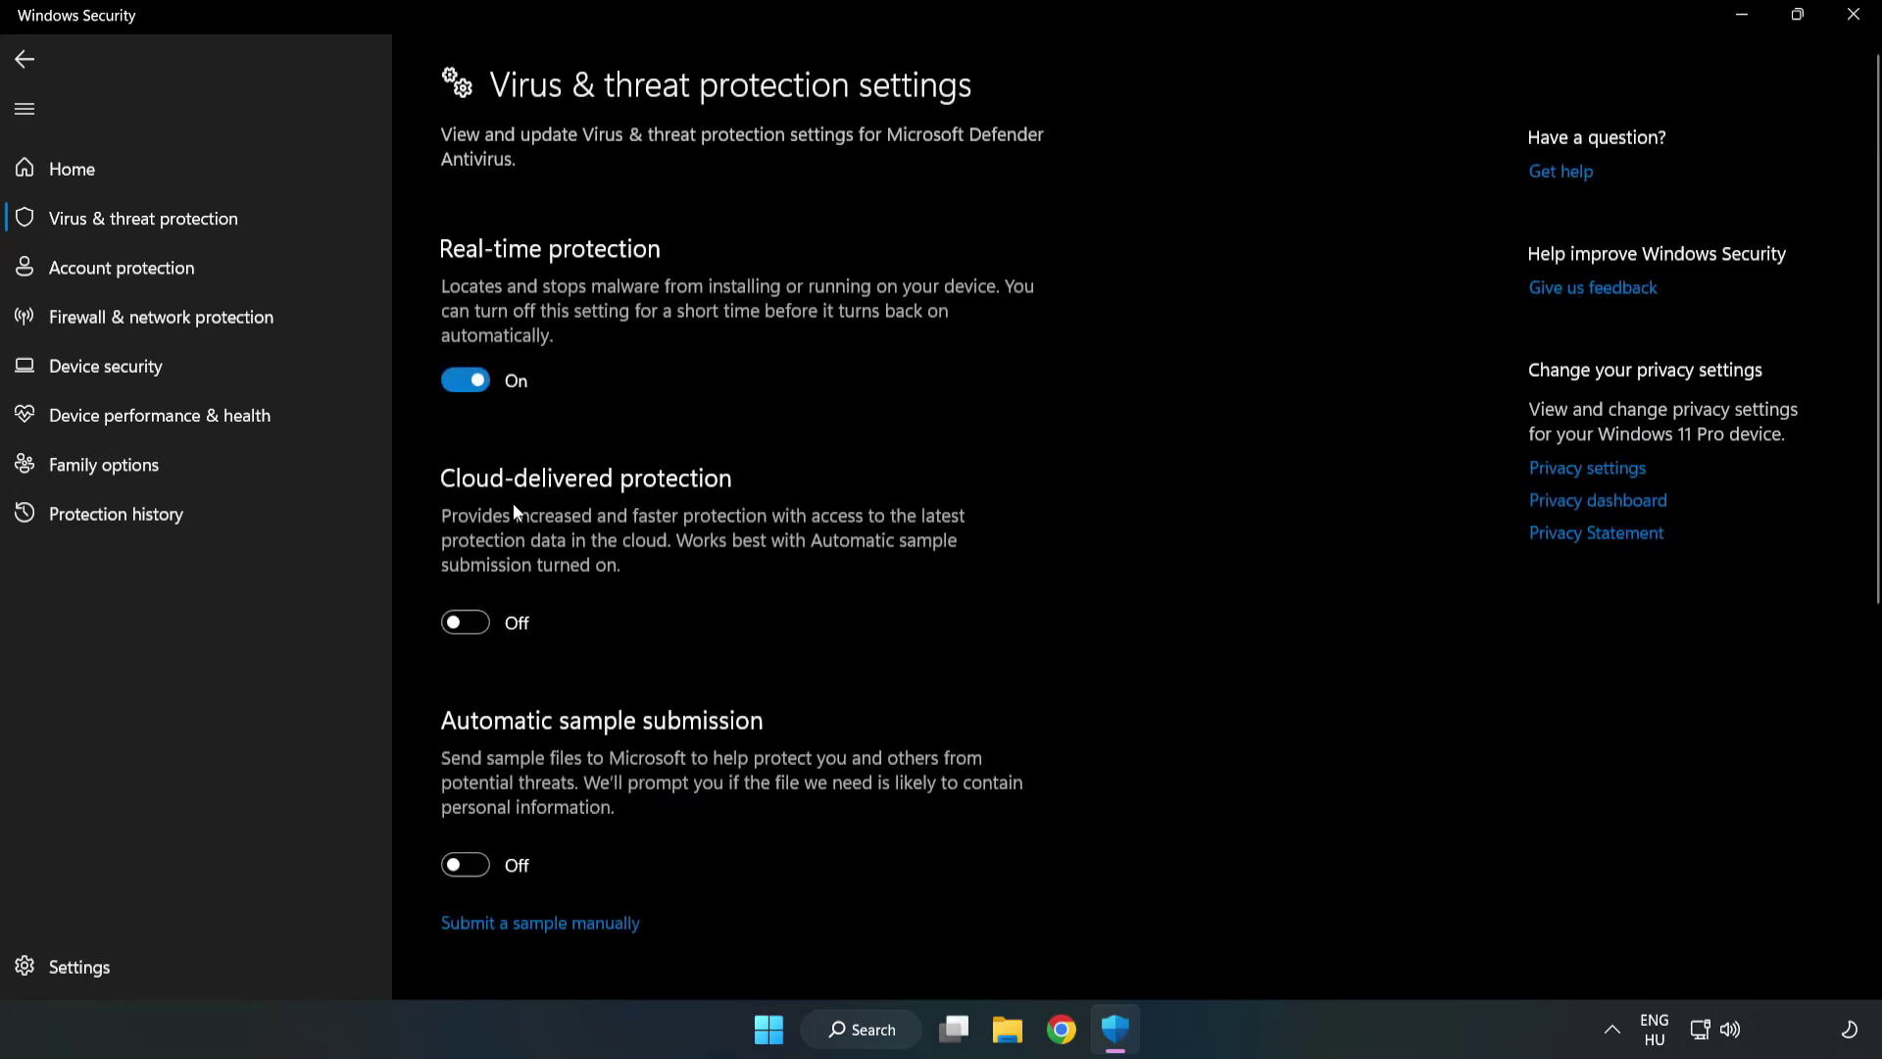
scroll(1197, 502, "down", 5)
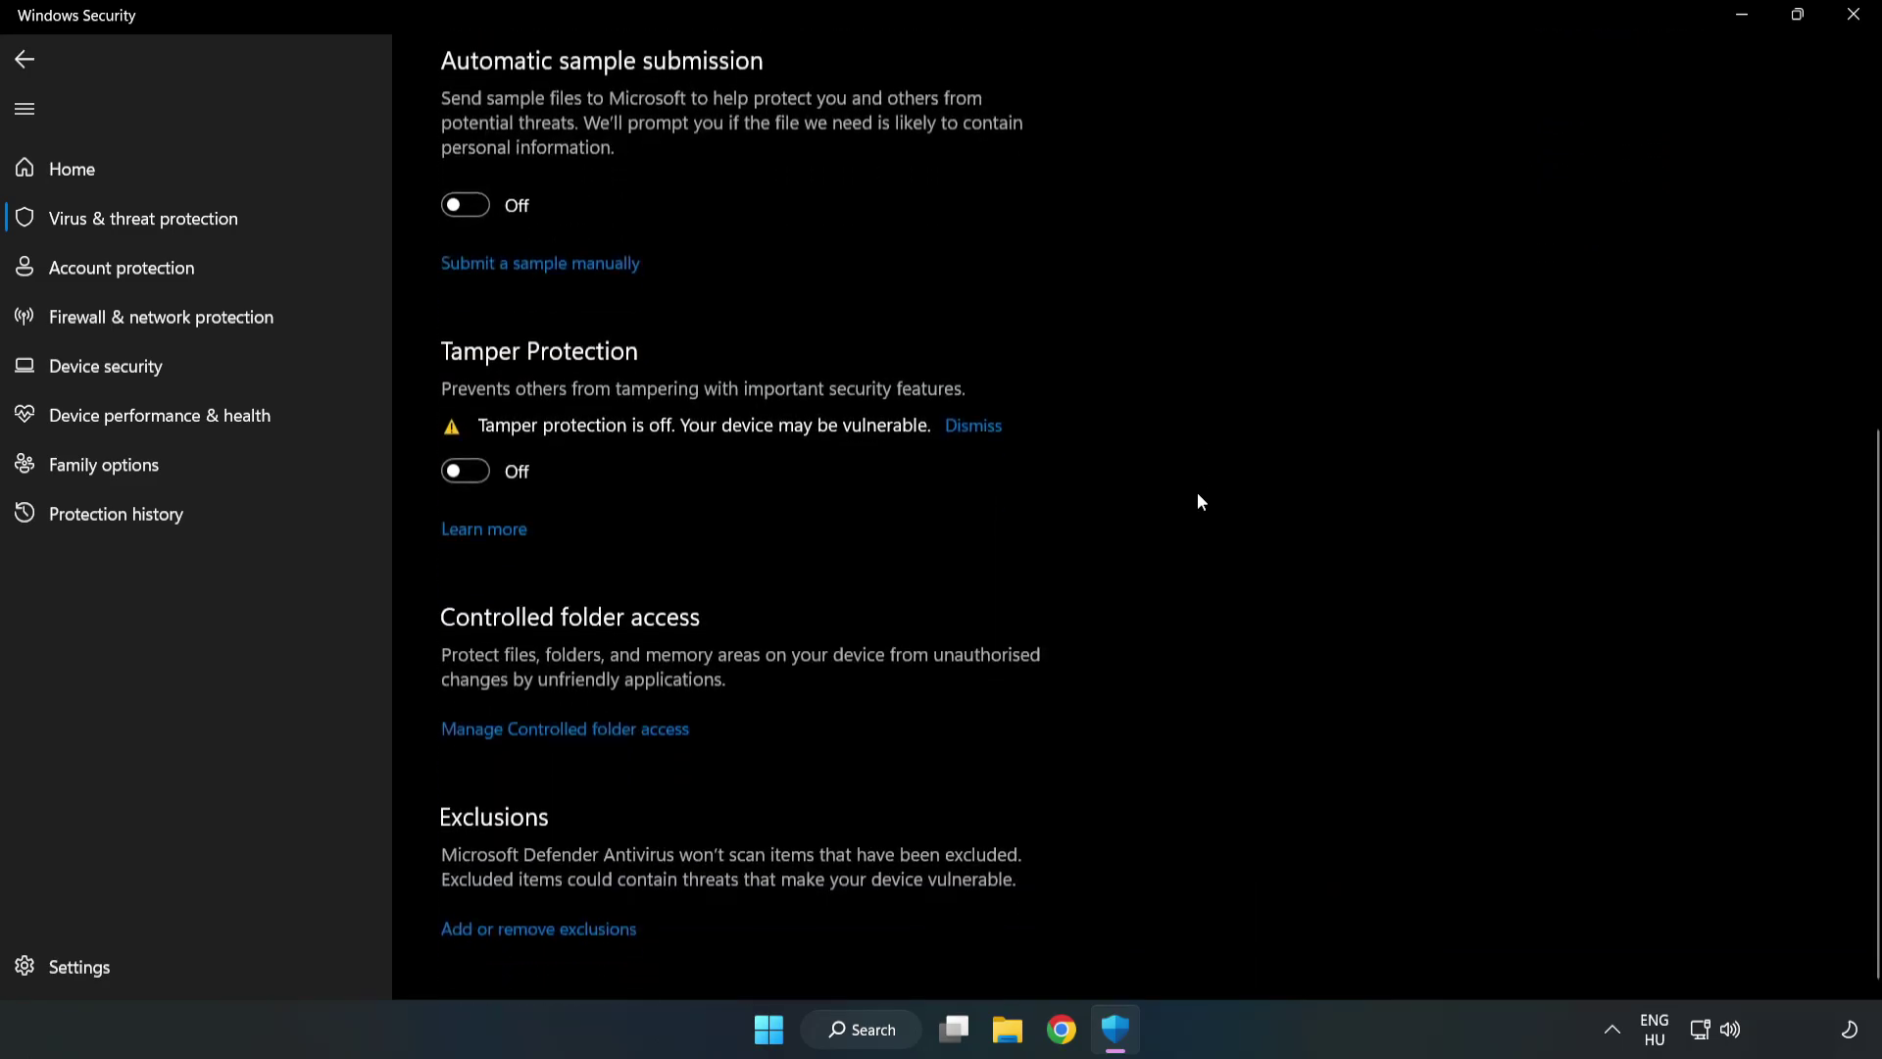
Add the NOT WORKING APP shortcut from C:\Program Files (x86) as a Defender file exclusion
left_click(555, 926)
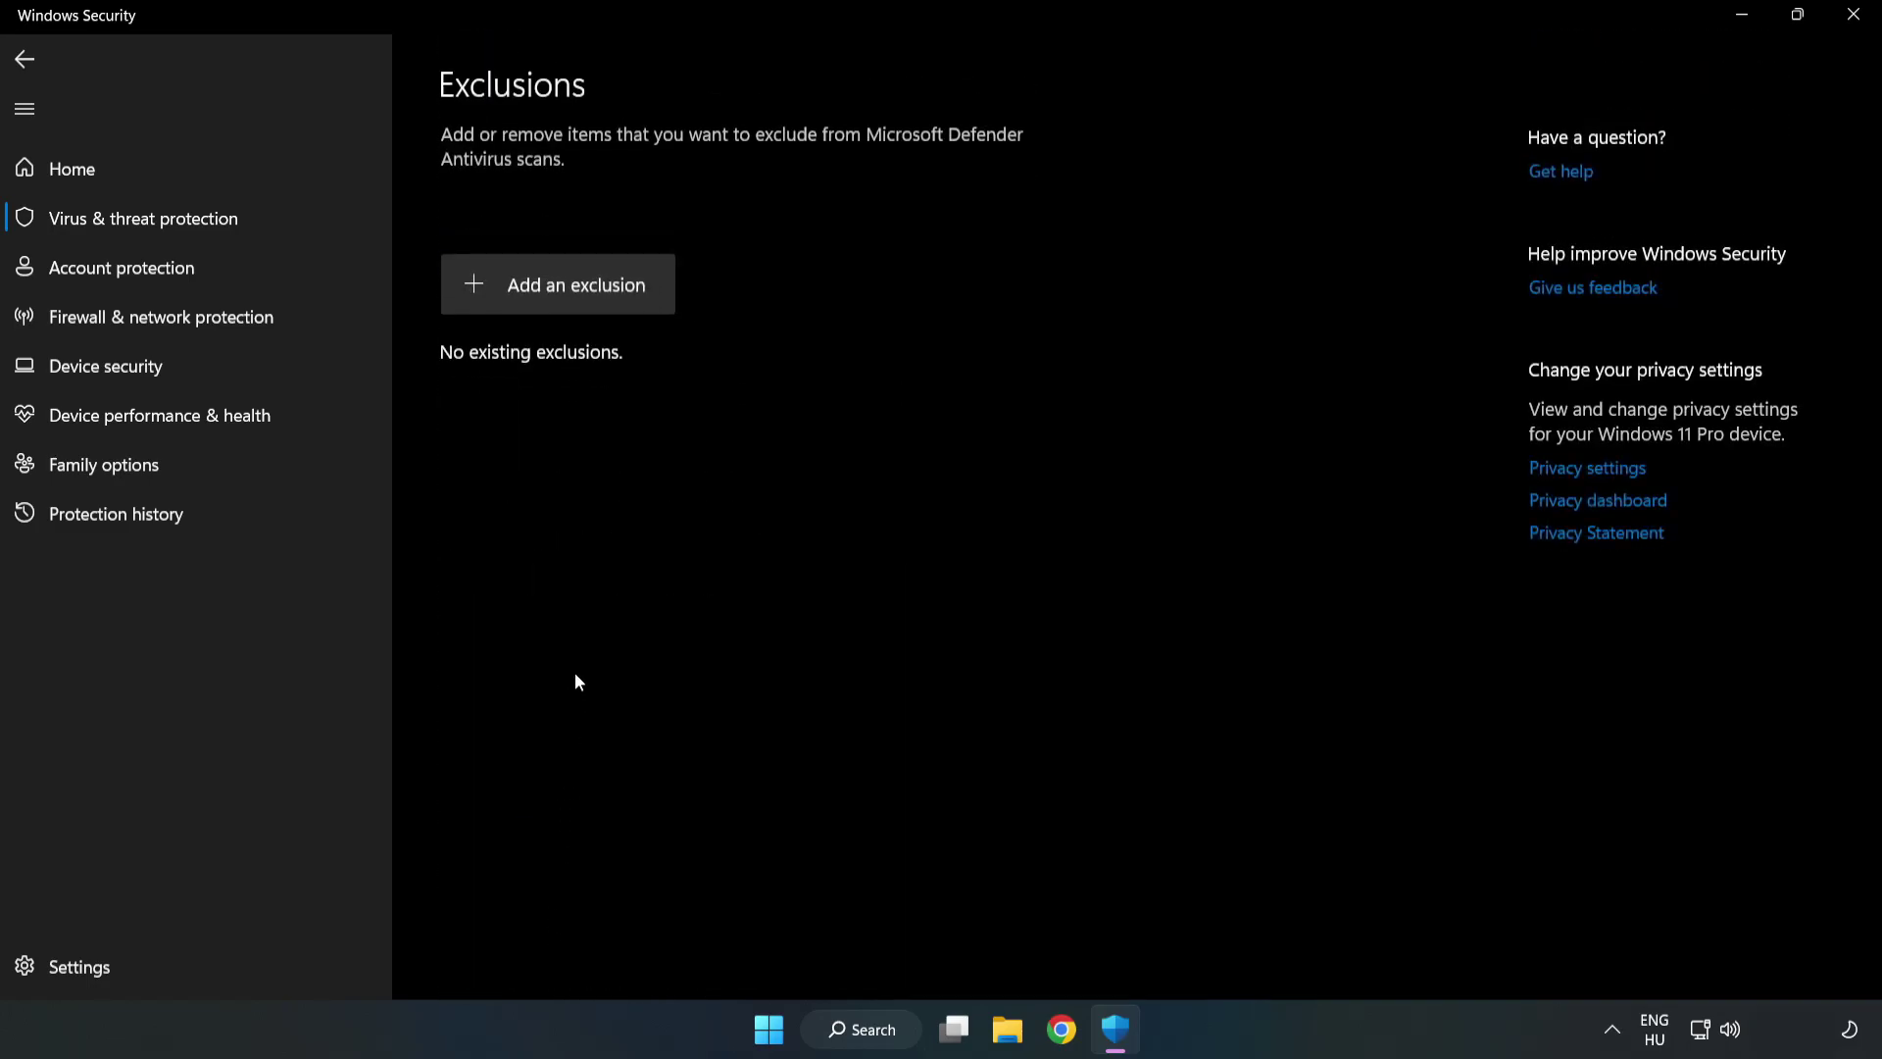
left_click(578, 298)
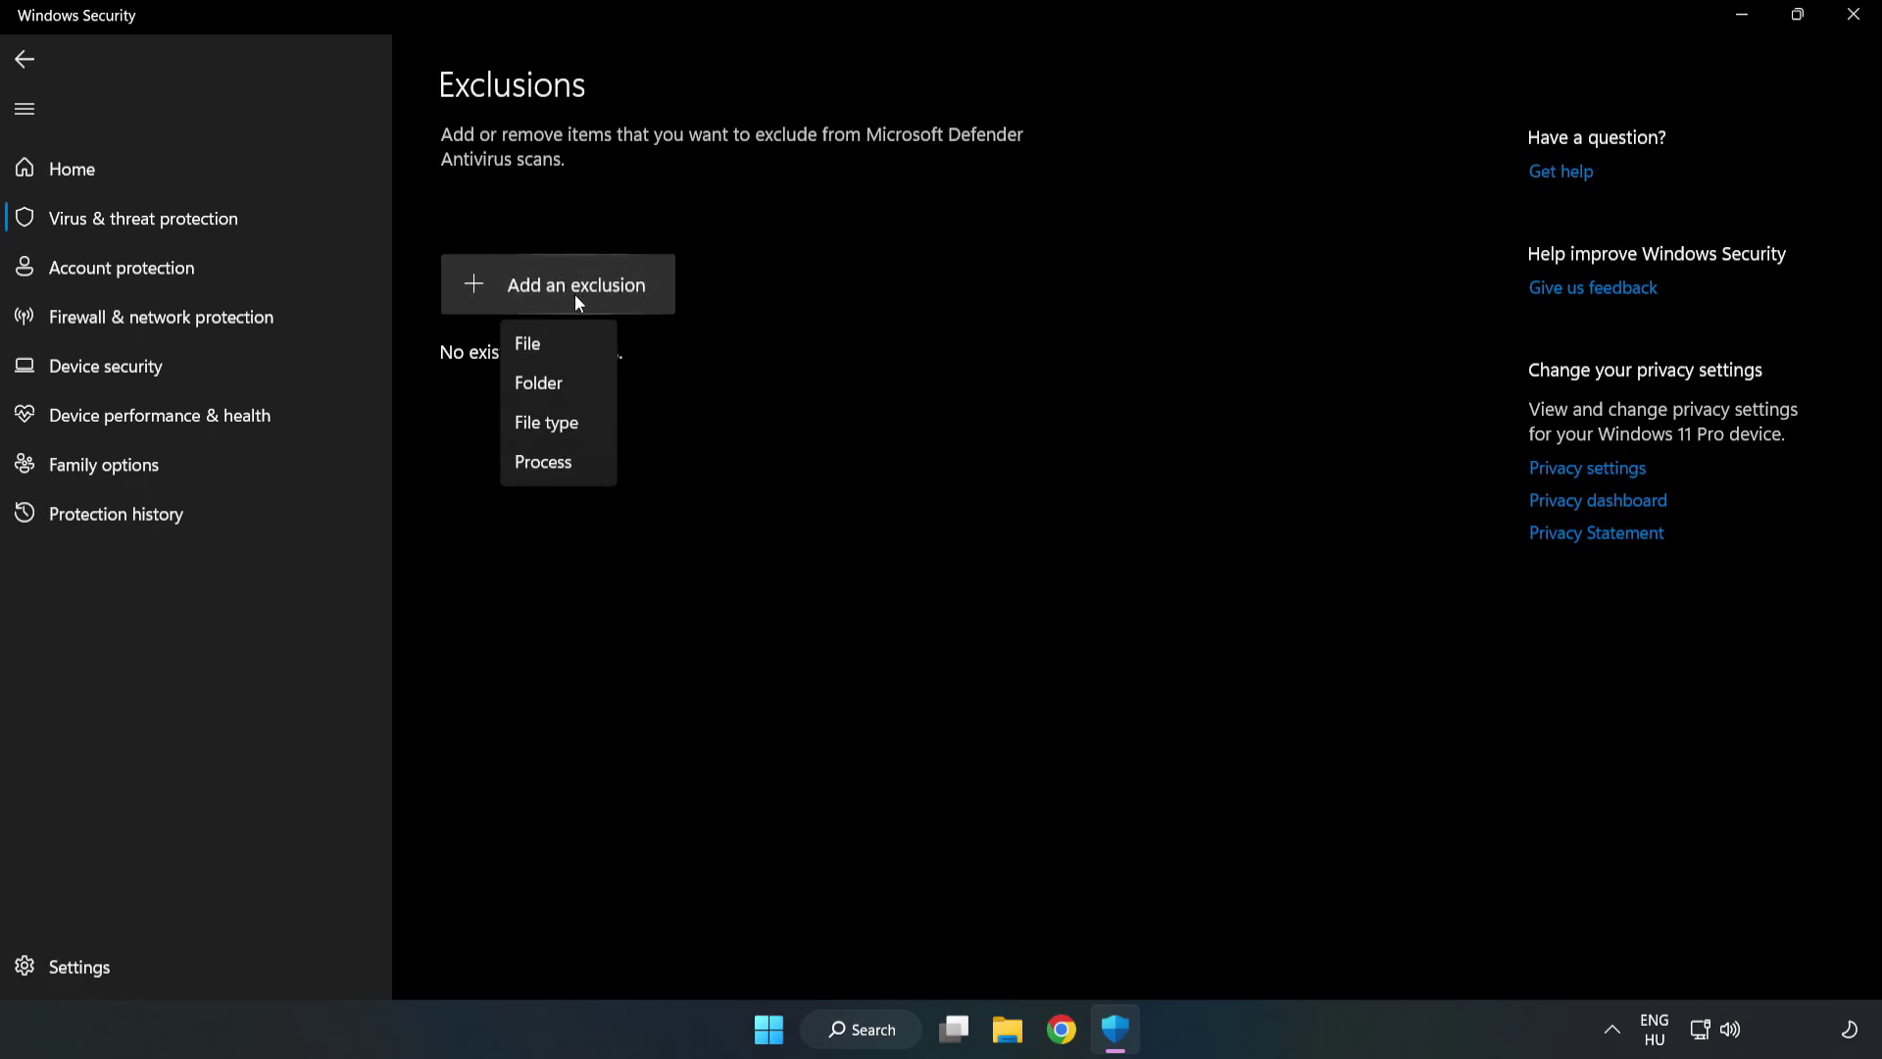
left_click(536, 346)
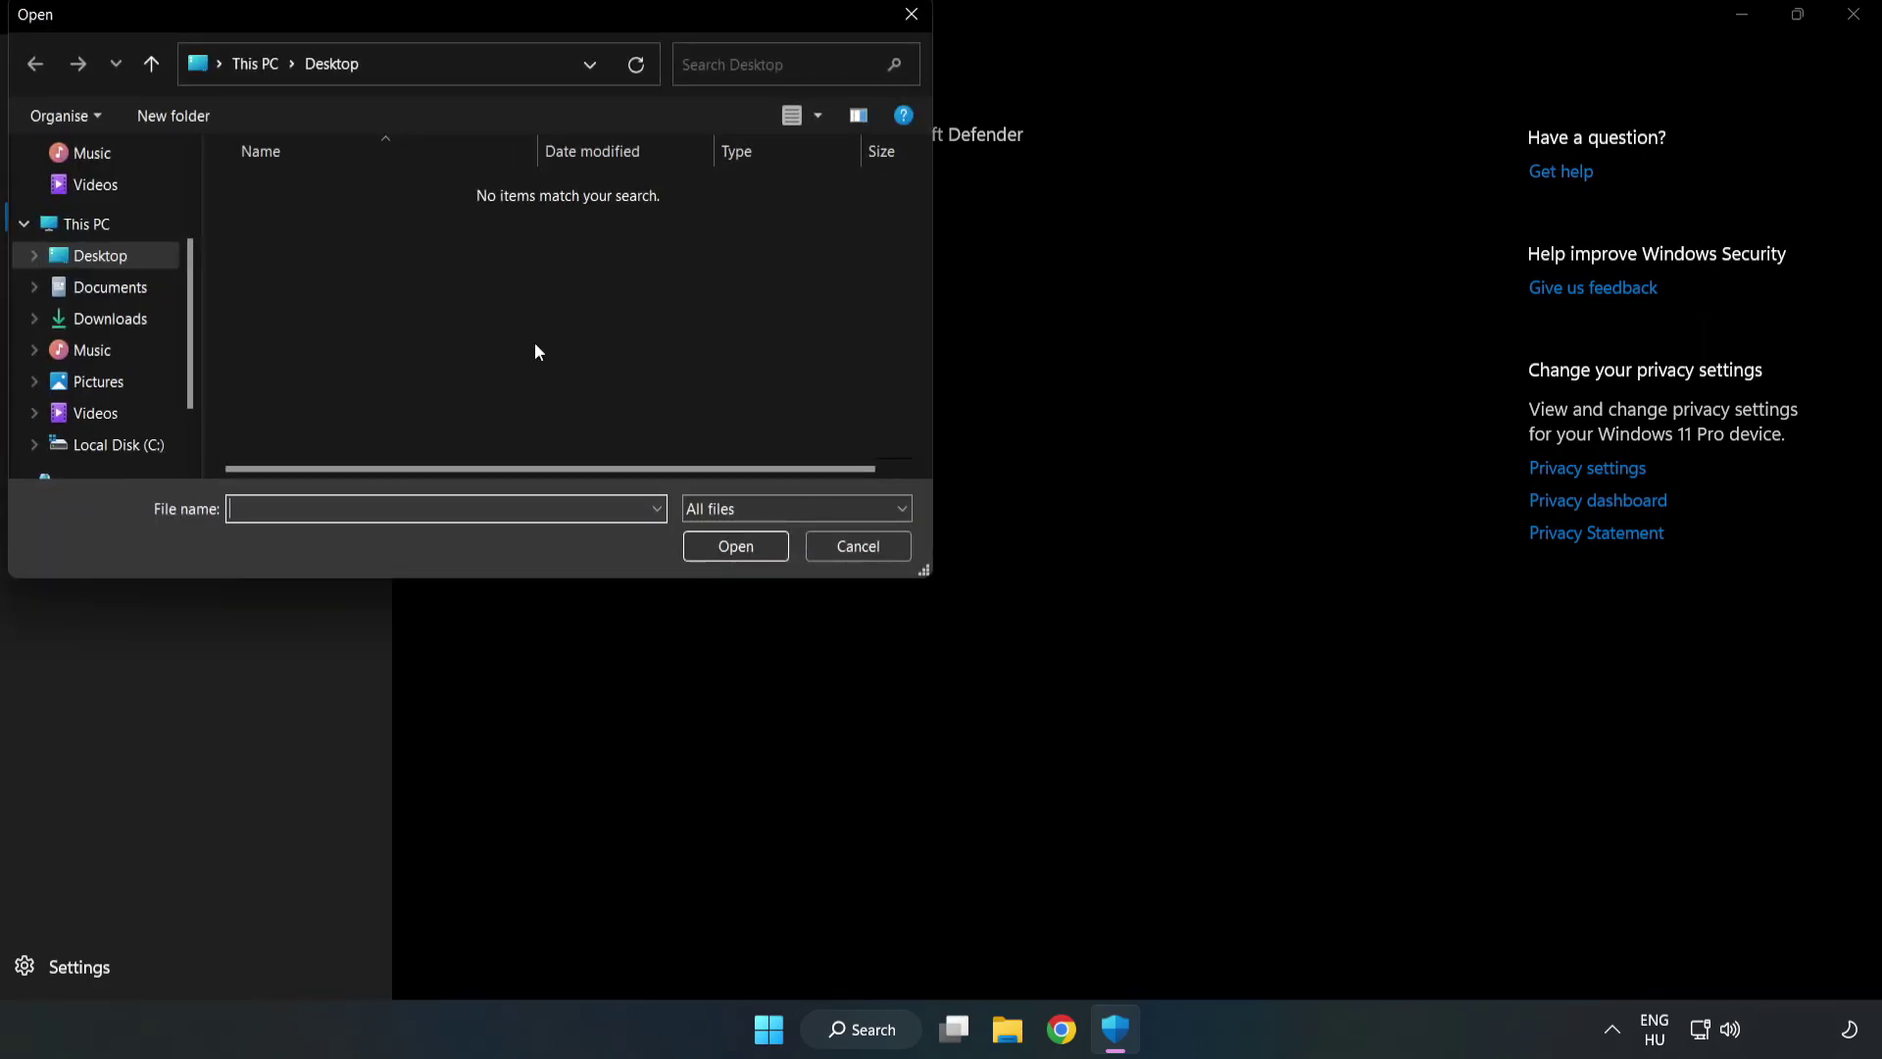
left_click_drag(509, 17, 867, 210)
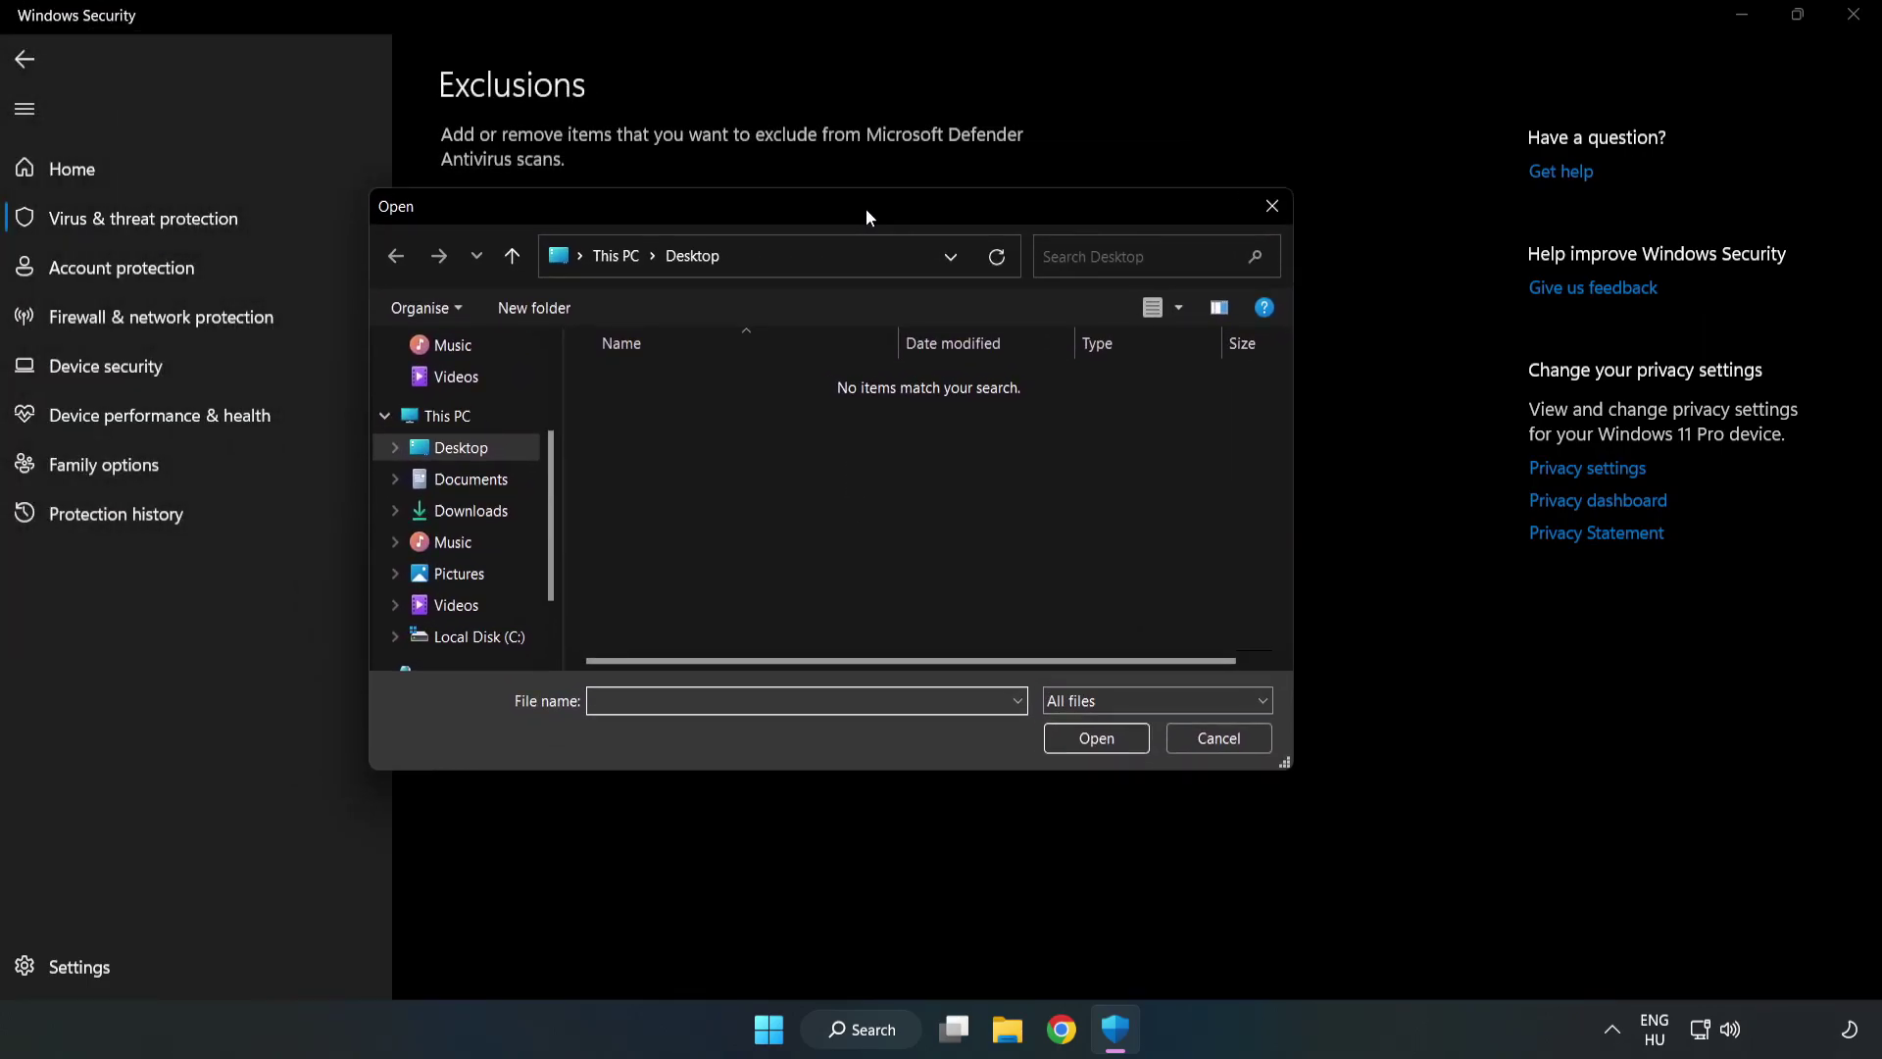
left_click(480, 636)
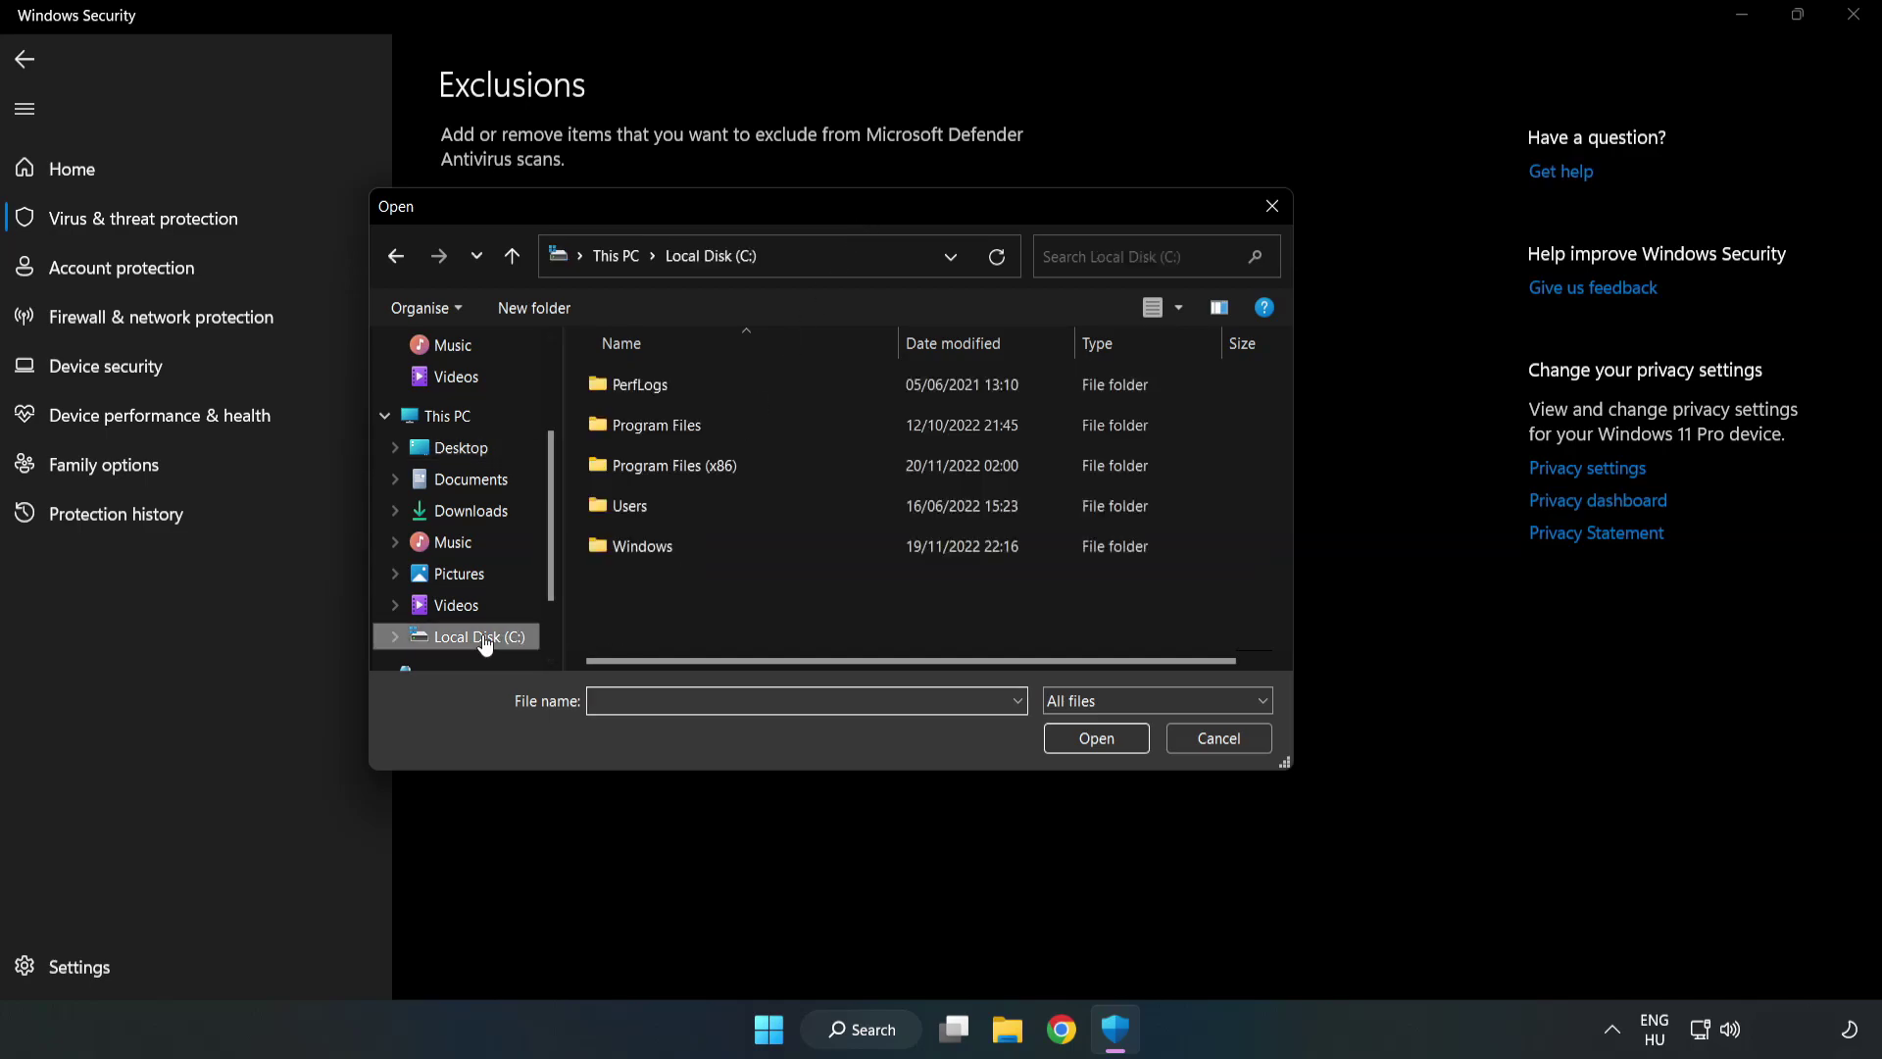
double_click(740, 468)
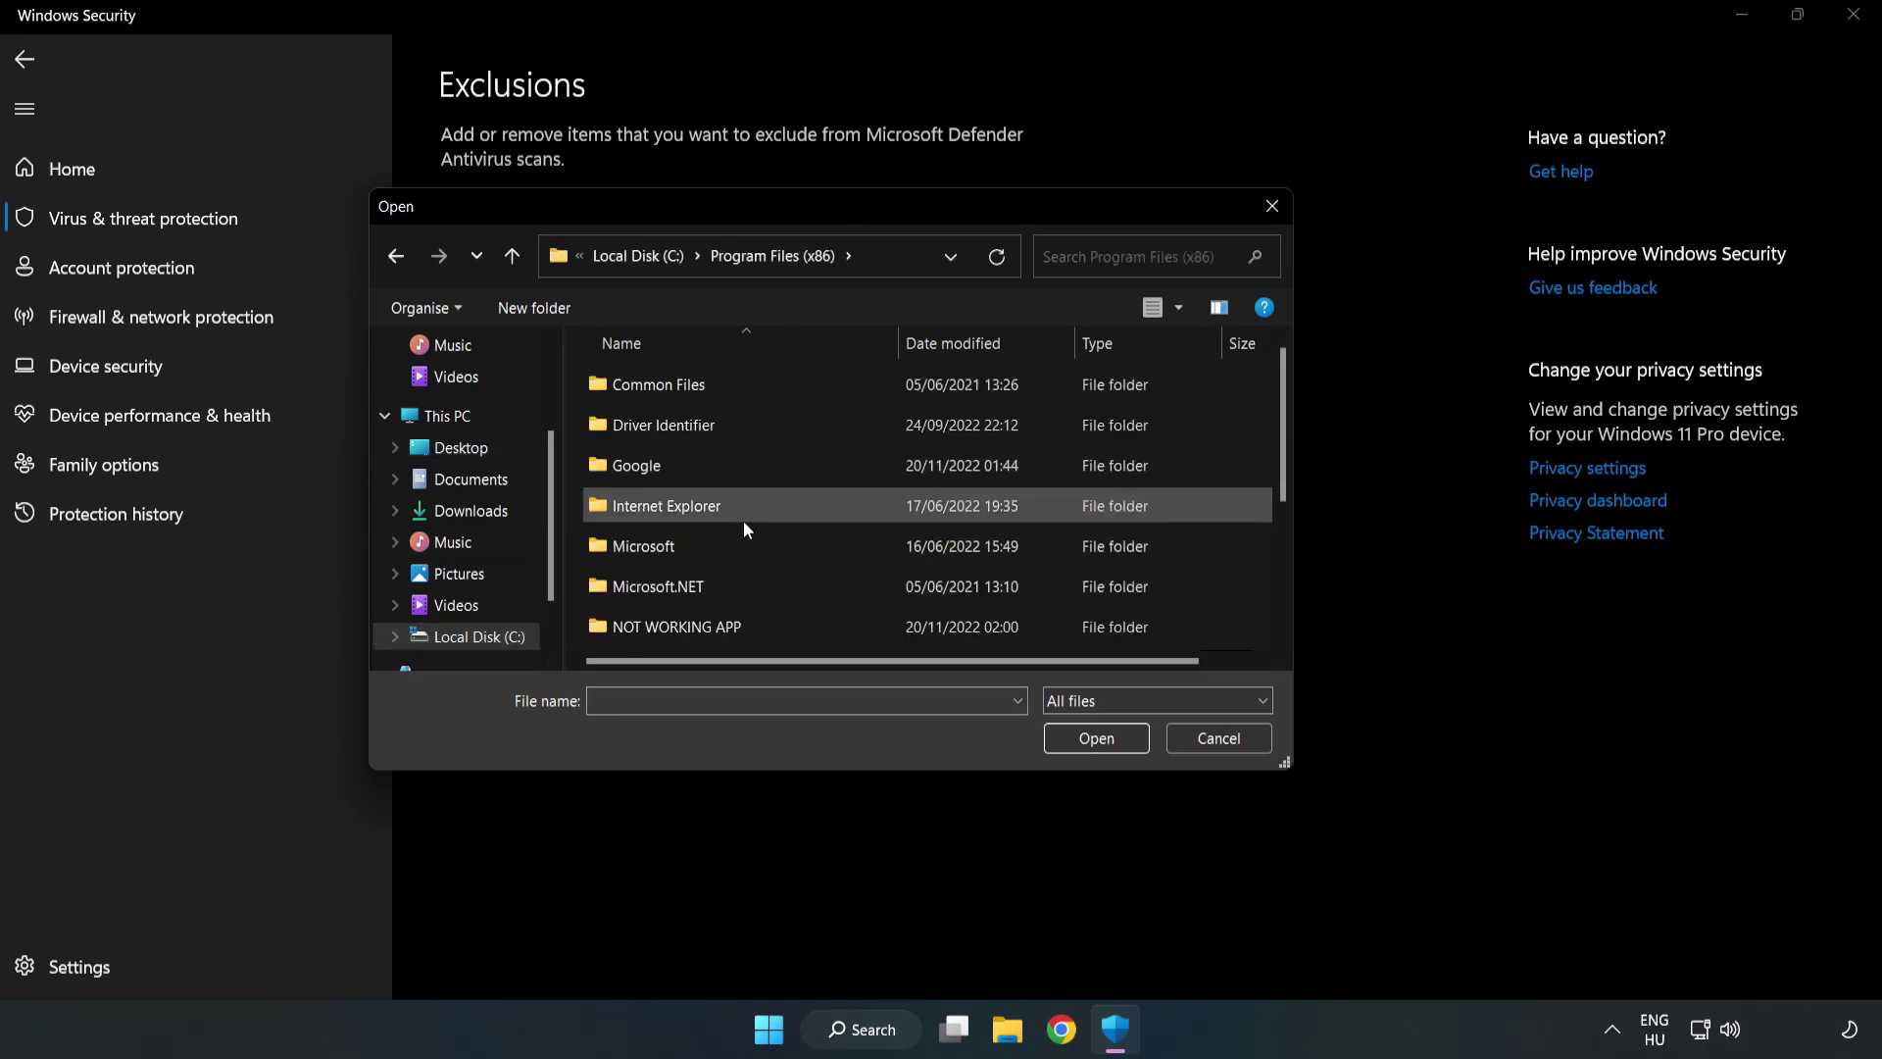
double_click(740, 624)
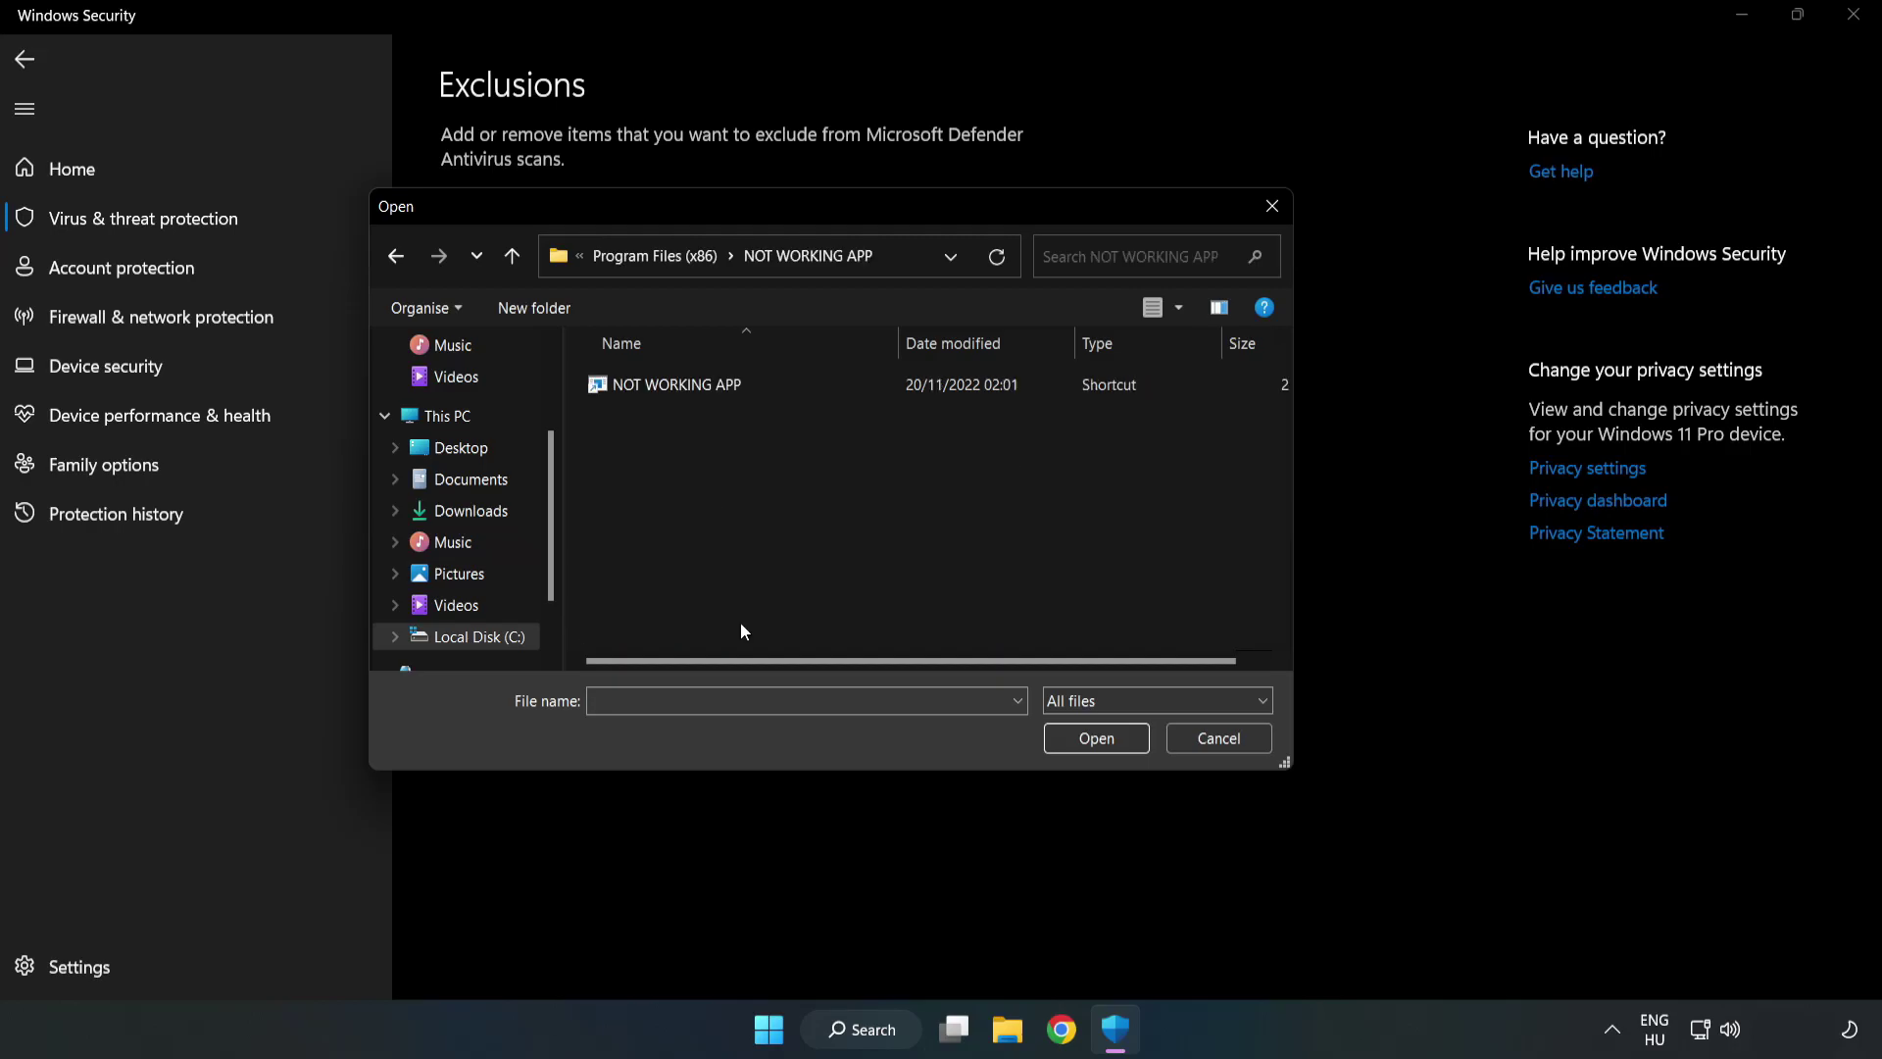
left_click(663, 382)
left_click(1084, 743)
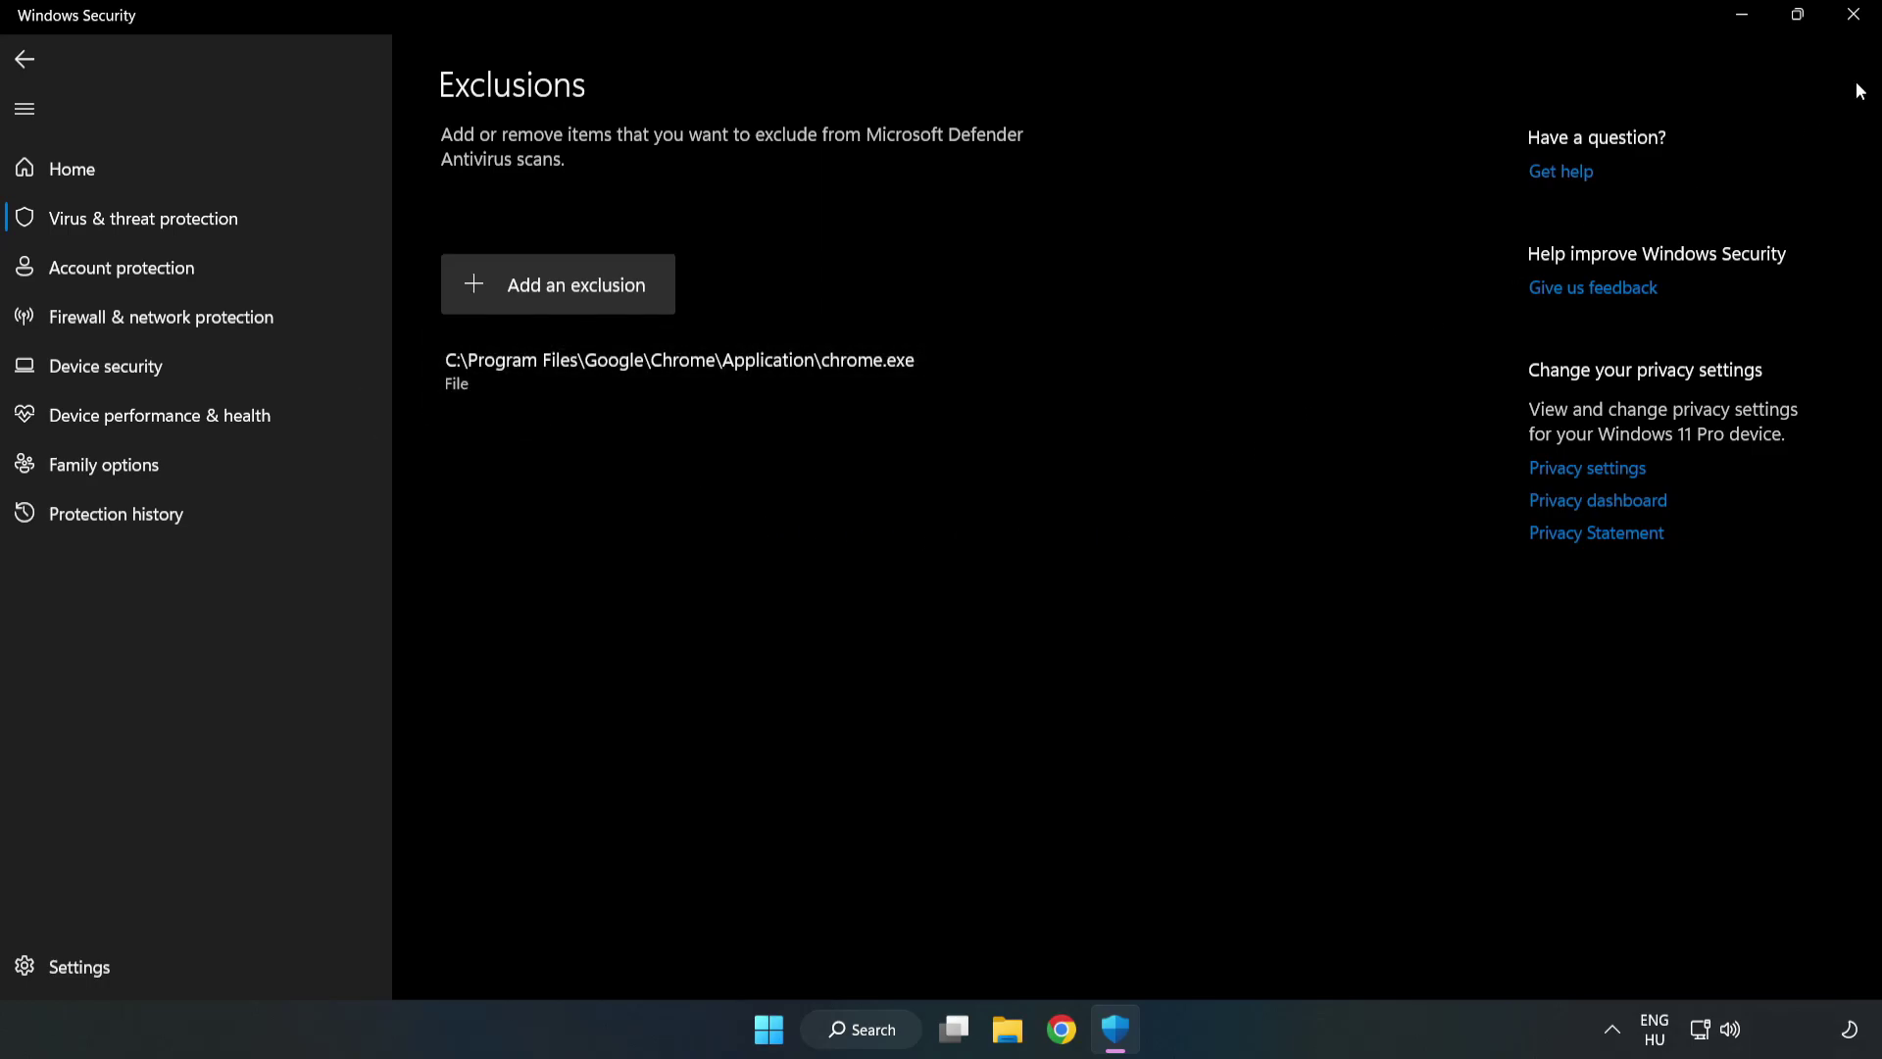
Close Windows Security and show the Start menu's Sleep, Shut down and Restart options
left_click(1852, 24)
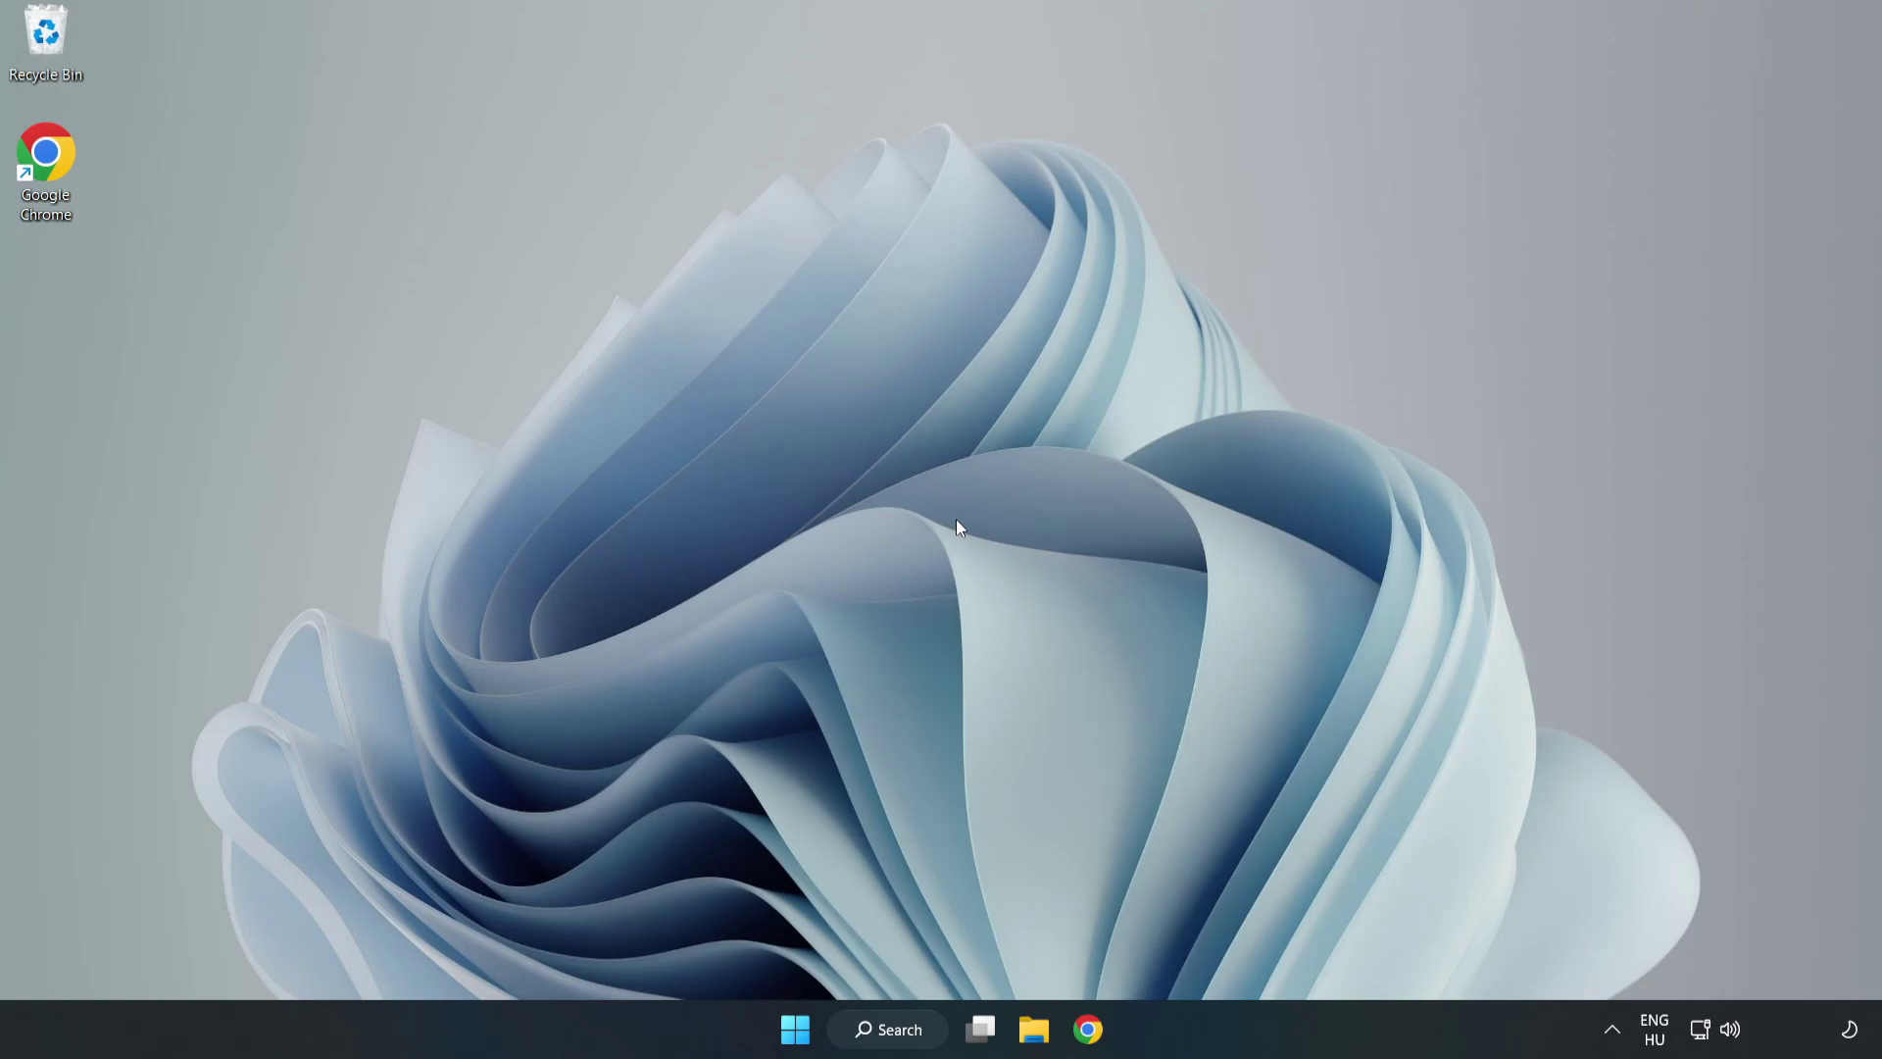
left_click(795, 1029)
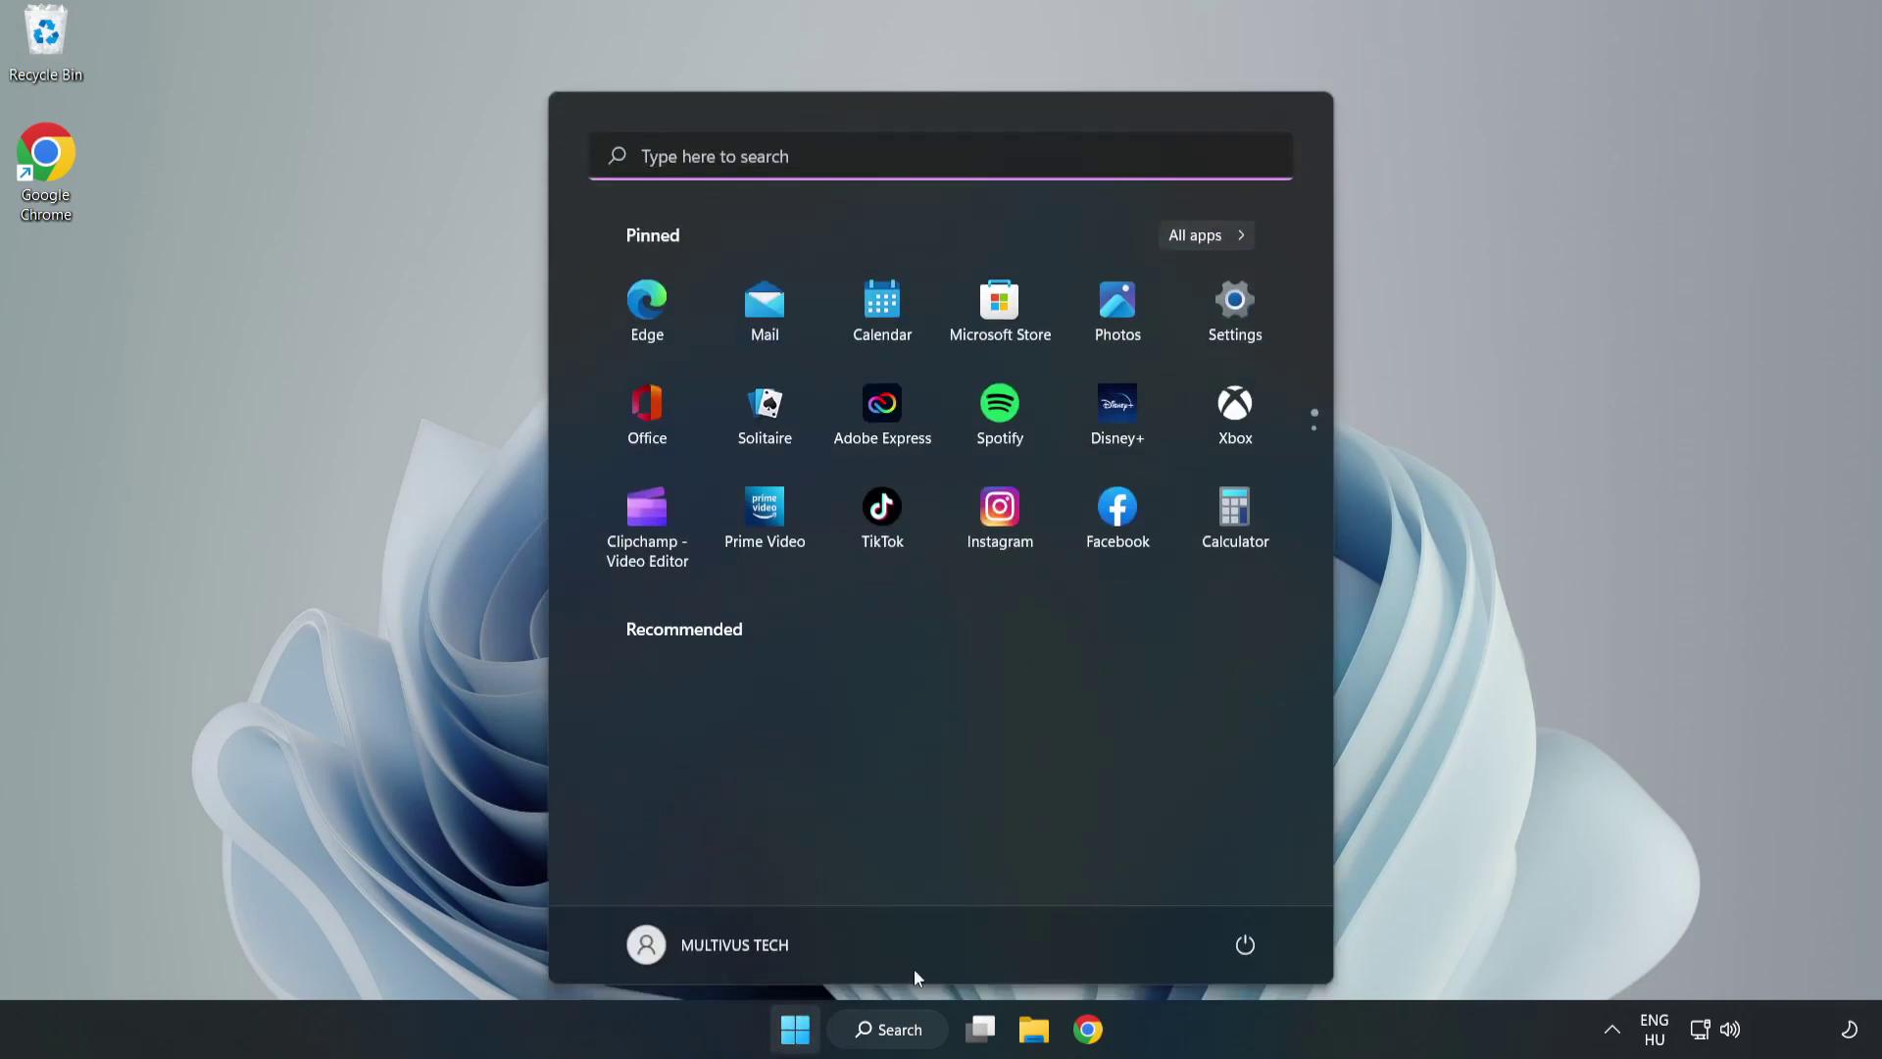
left_click(1245, 944)
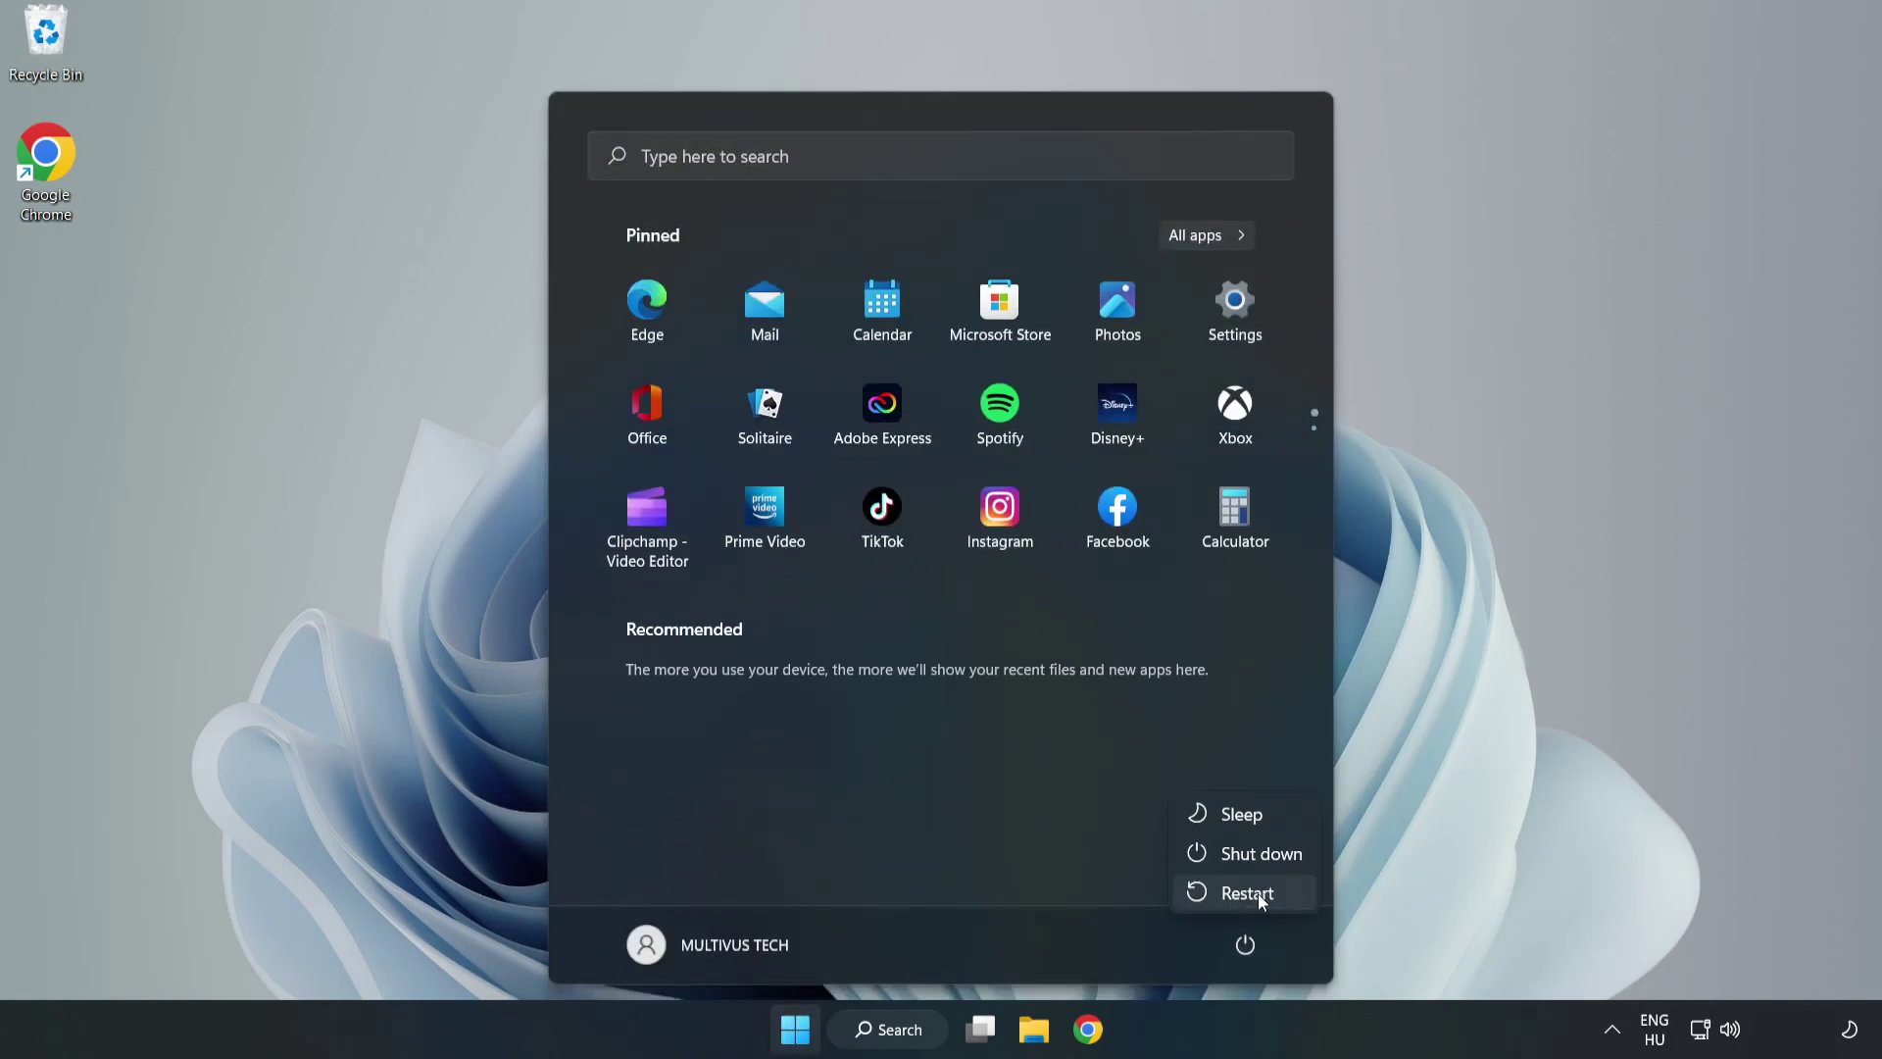